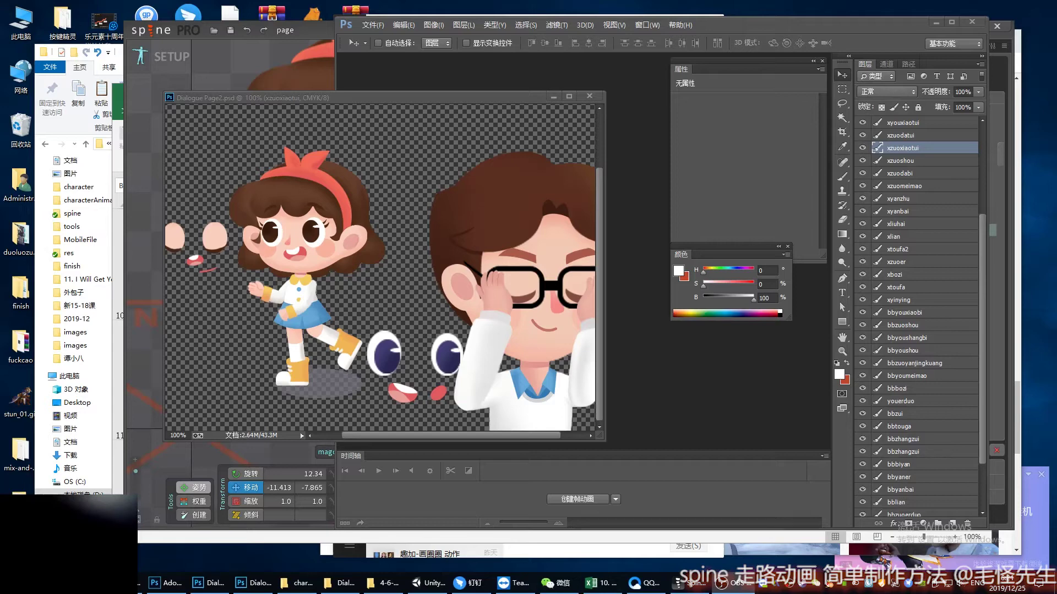
Step: Bring the Spine project in front of Photoshop and frame the cartoon girl in the viewport
left_click(327, 31)
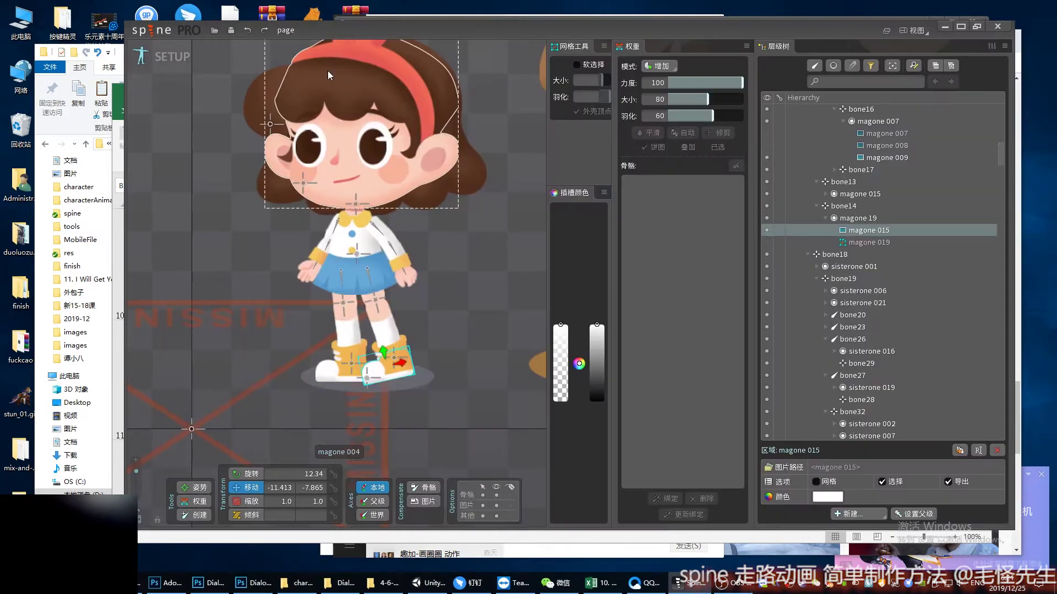
scroll(484, 281, "up", 3)
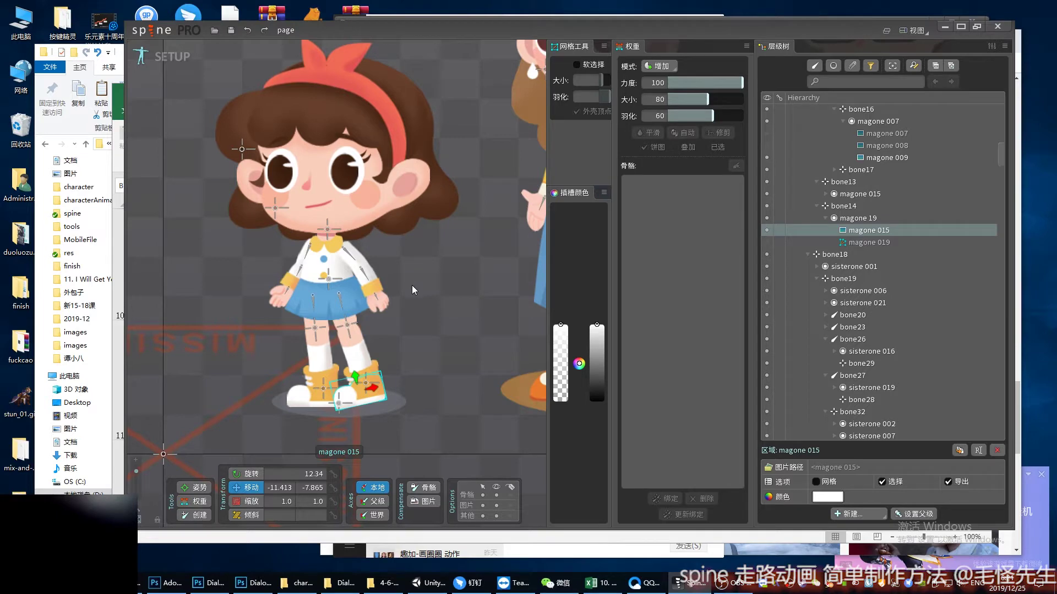
left_click_drag(414, 290, 414, 312)
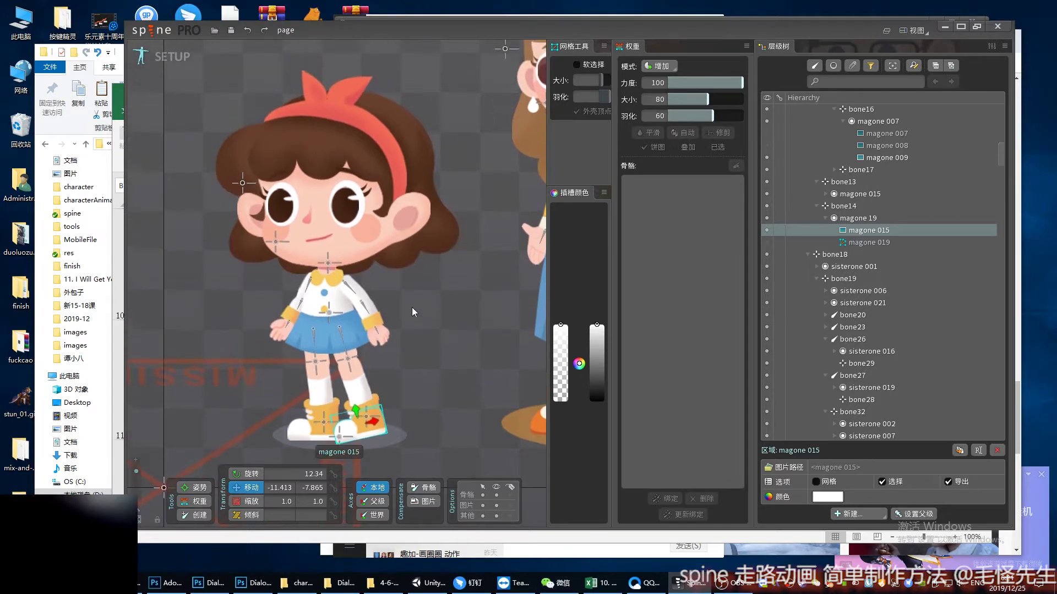
scroll(412, 287, "down", 1)
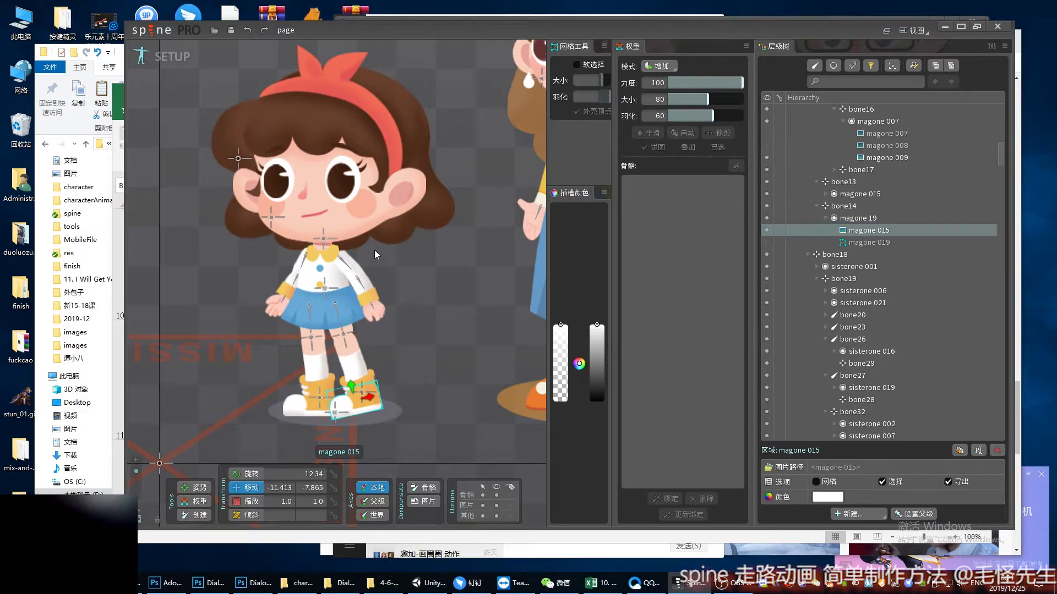
Step: Switch to animate mode and enlarge the character view
left_click(174, 57)
left_click_drag(448, 306, 448, 406)
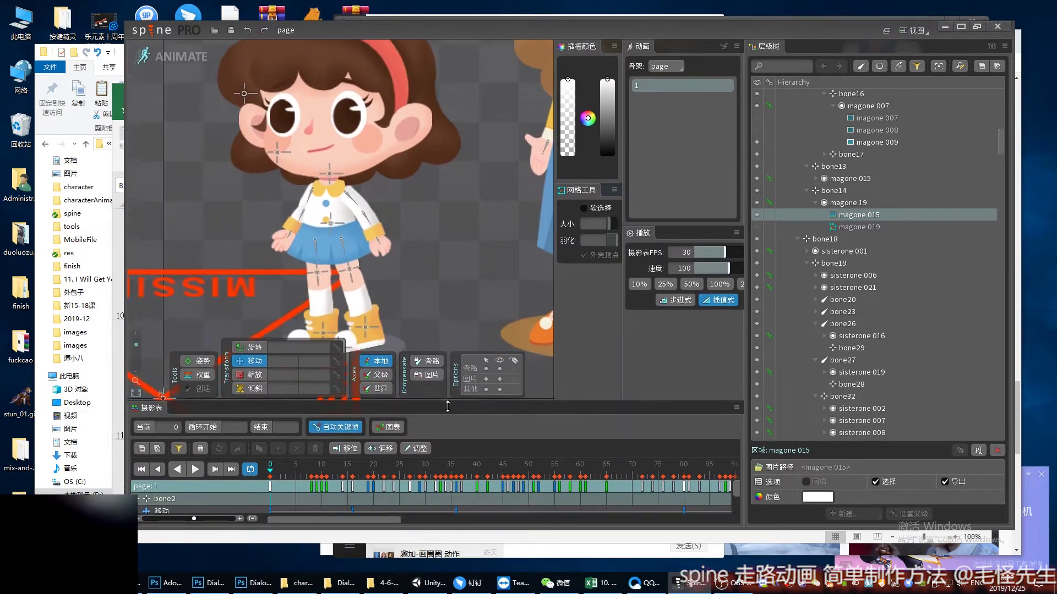
scroll(459, 262, "up", 2)
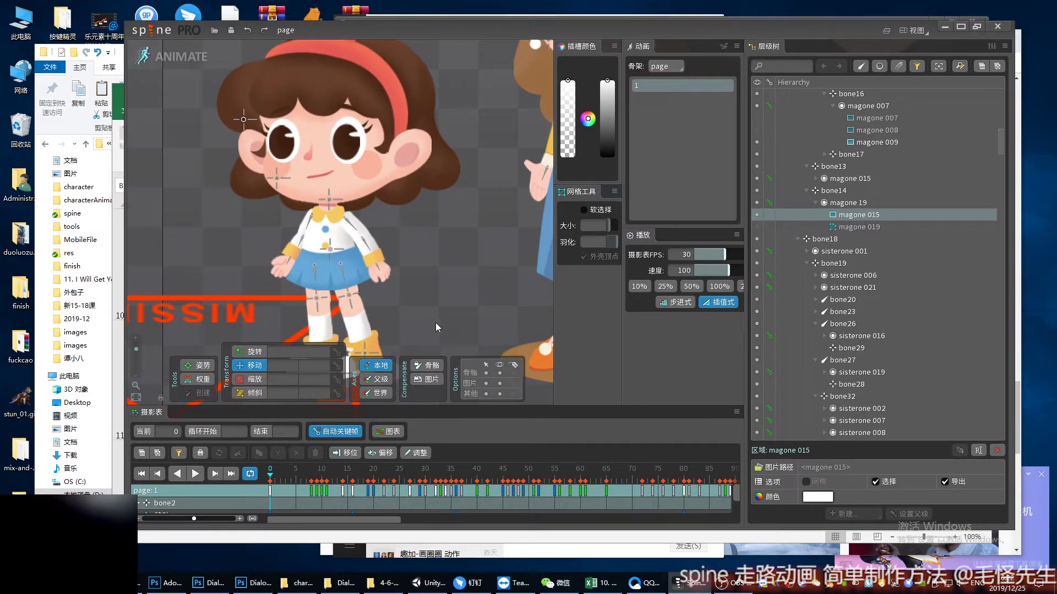
Step: Create a new animation named 'megwalk'
left_click(722, 46)
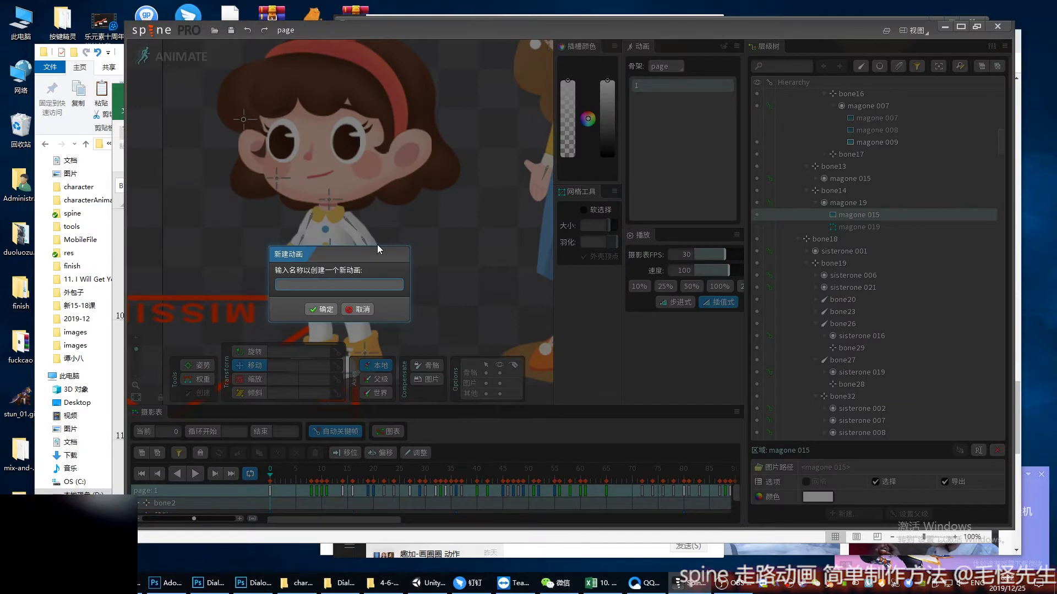
type("meg")
type("w")
type("alk")
key("Return")
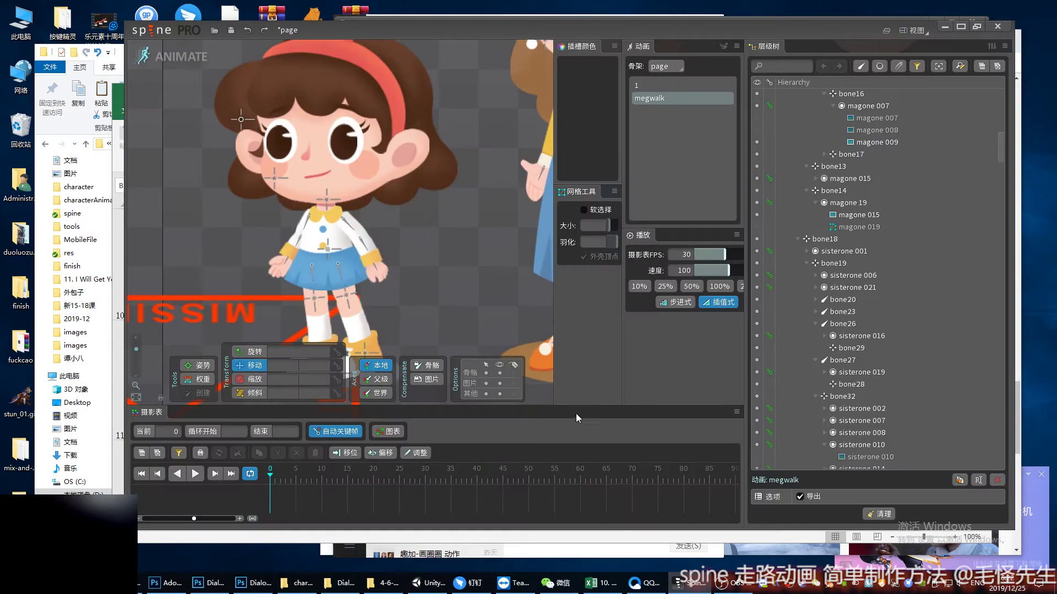
Step: Make the character view taller and switch to the Rotate tool
left_click_drag(578, 406, 579, 424)
scroll(444, 266, "down", 2)
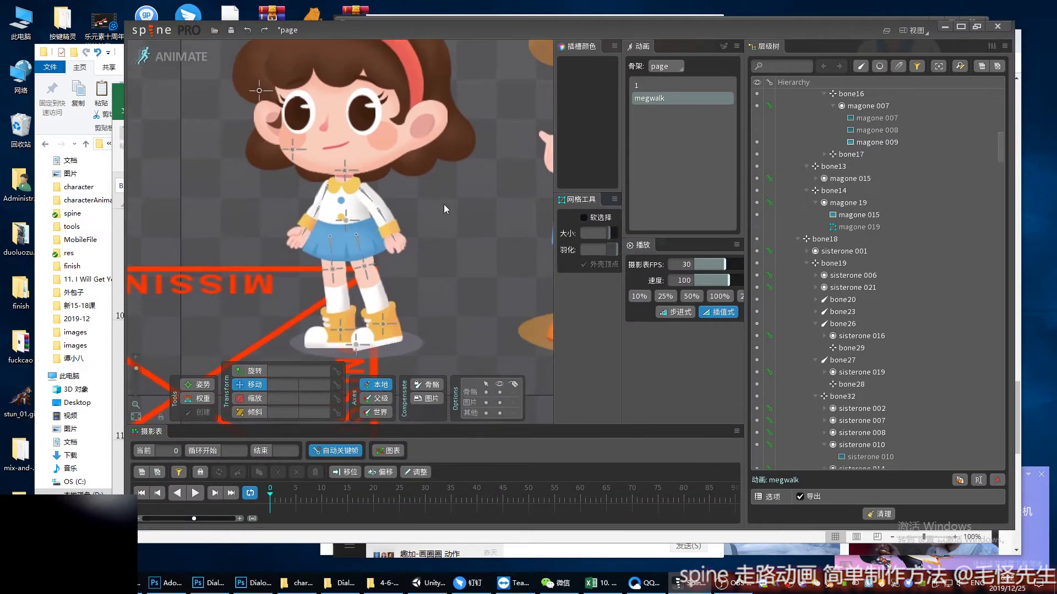
scroll(443, 203, "up", 2)
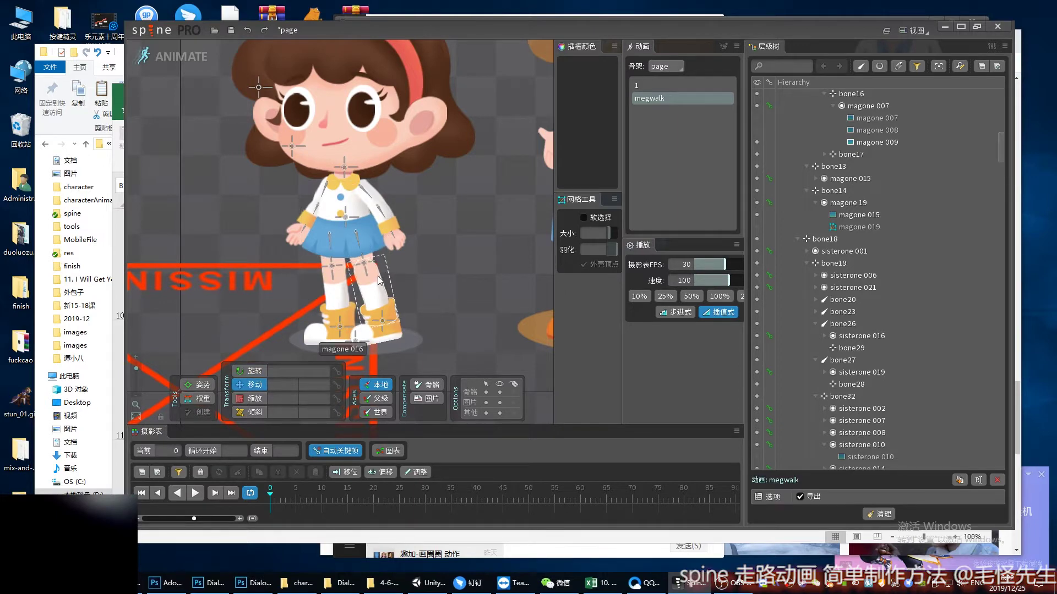
left_click_drag(444, 426, 445, 436)
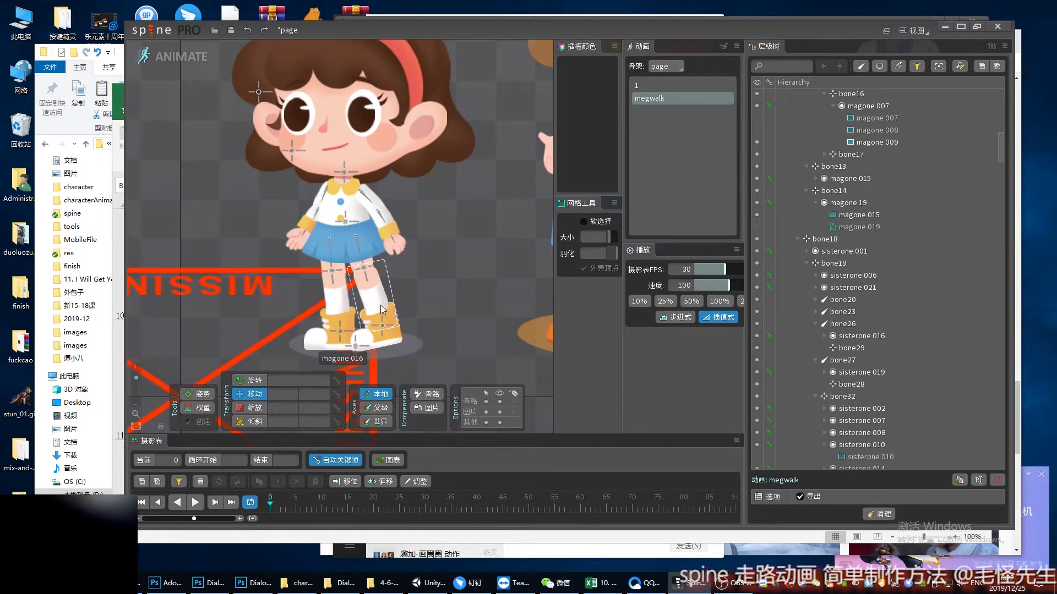
key("c")
Step: Select torso bone2, then foot bone13, with the Translate tool active
left_click(346, 221)
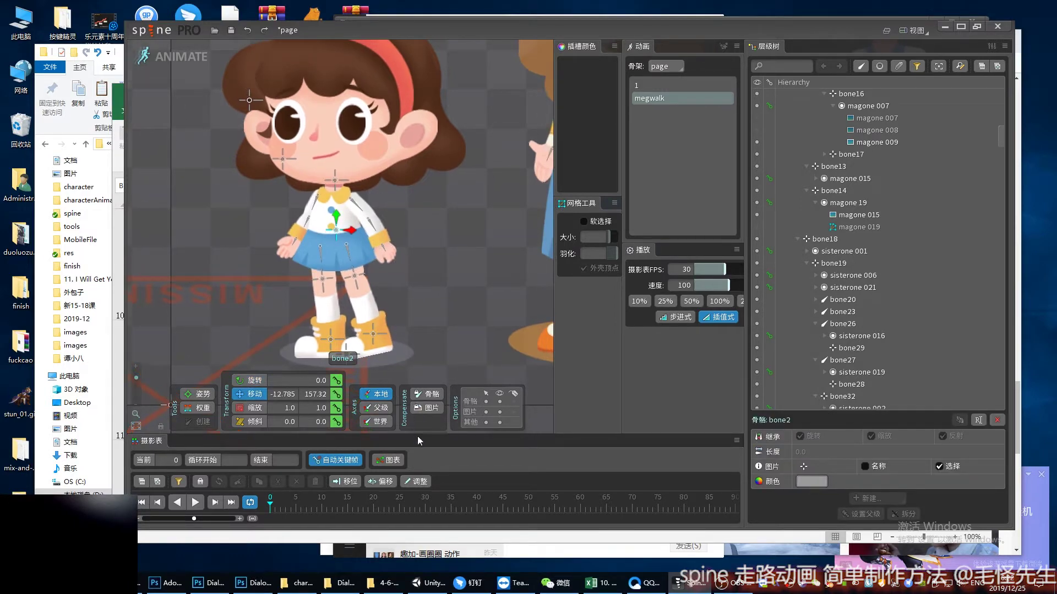
left_click_drag(412, 429, 411, 414)
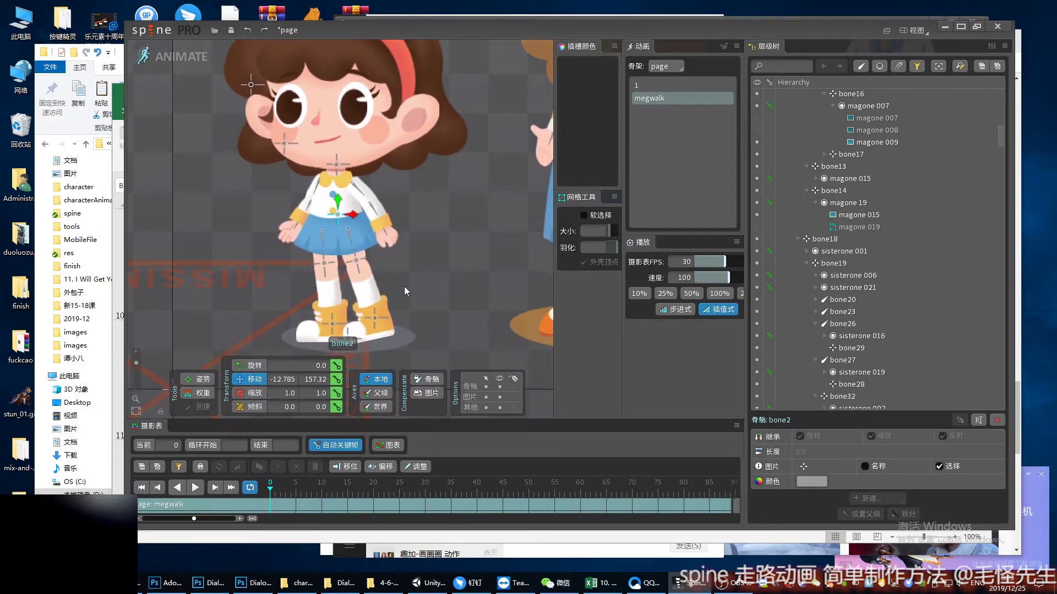
left_click(331, 324)
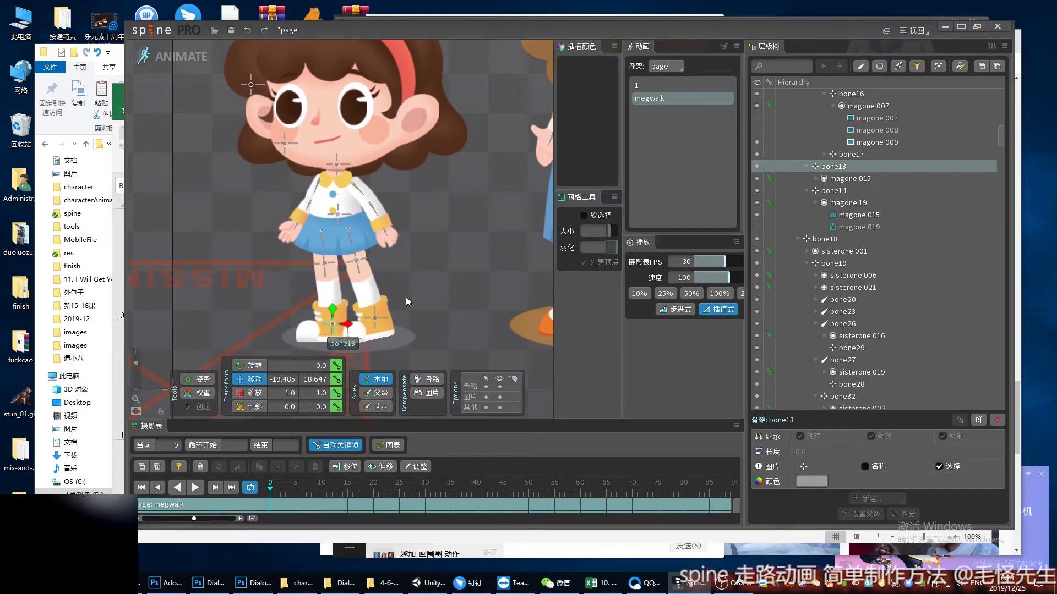
key("v")
left_click_drag(424, 427, 424, 437)
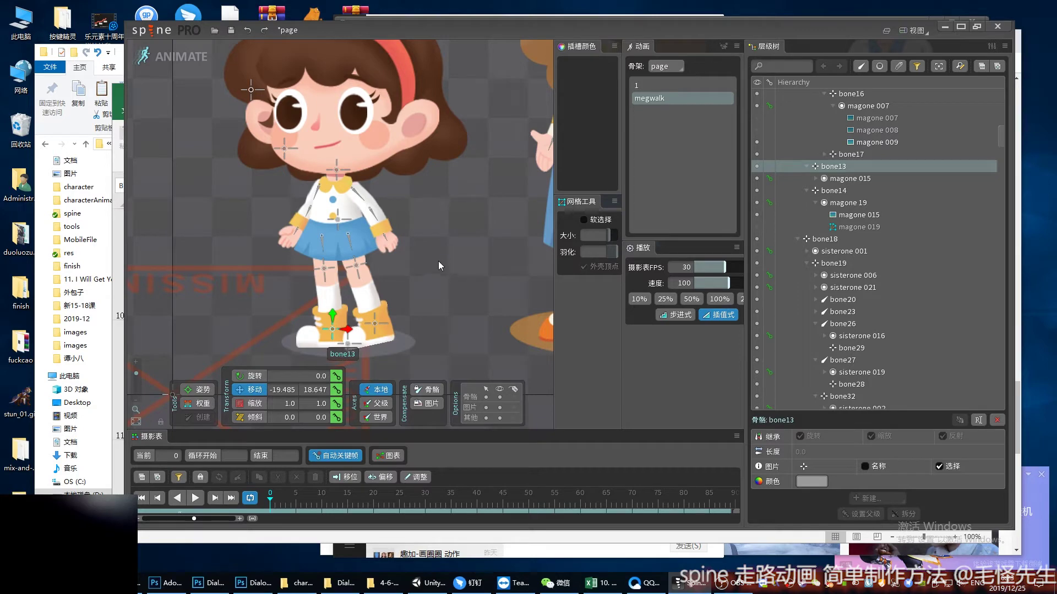
Step: Try lowering bone13, undo it, return to setup mode and select leg mesh magone 016
left_click_drag(440, 276, 444, 295)
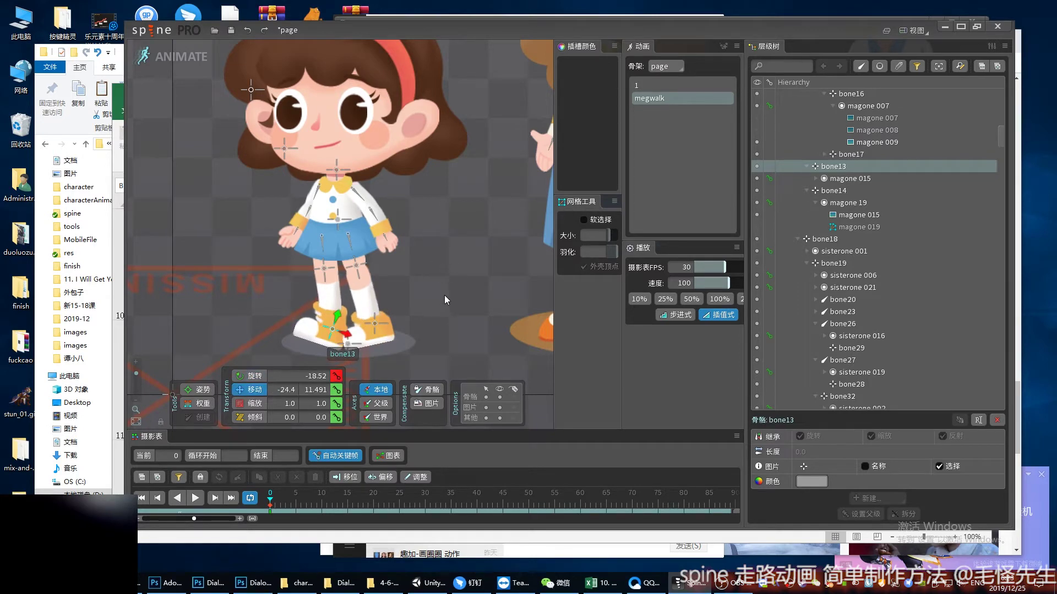
key("ctrl+z")
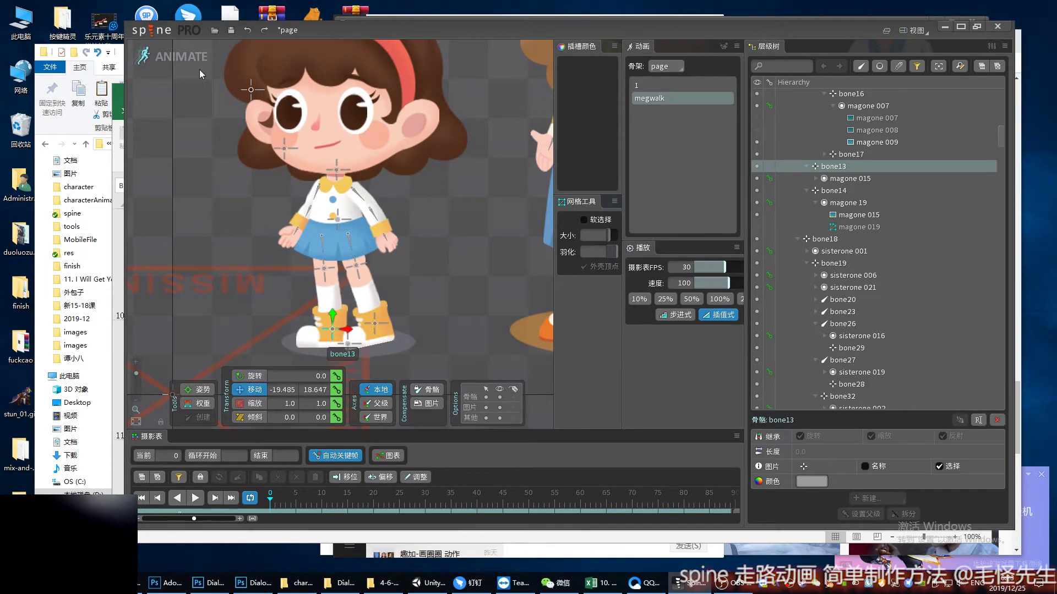
left_click(175, 56)
left_click(368, 339)
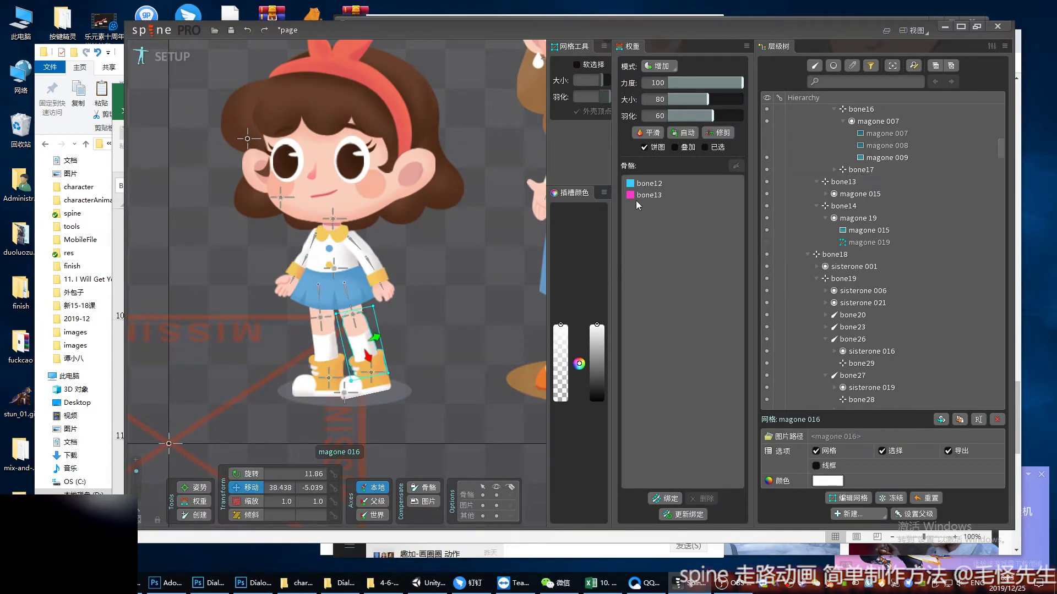
Step: Rebind leg mesh magone 016 from bone12 and bone13 to bone11 and bone14
left_click(656, 195)
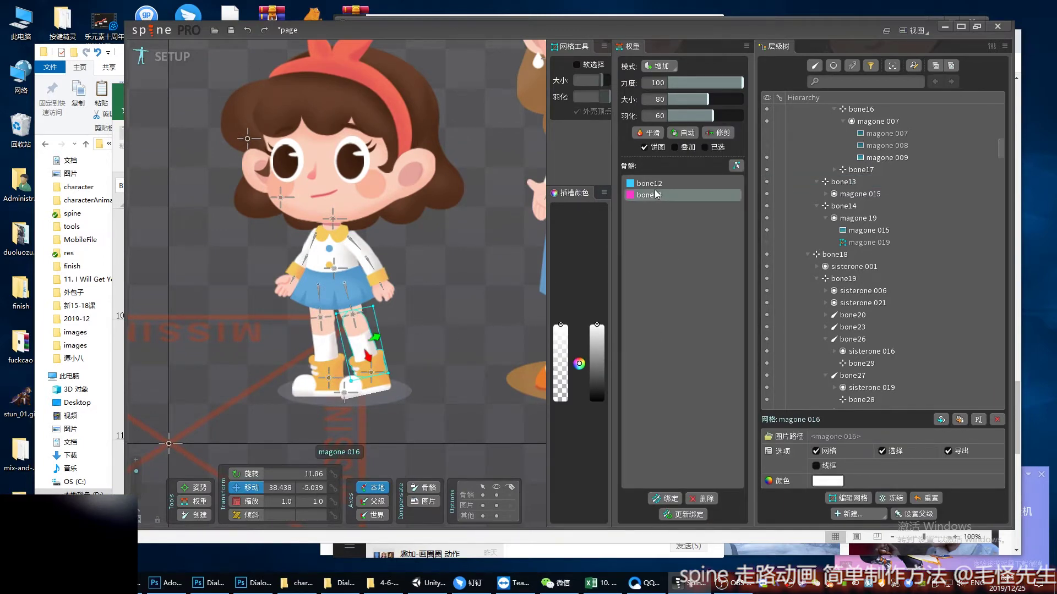
left_click(703, 499)
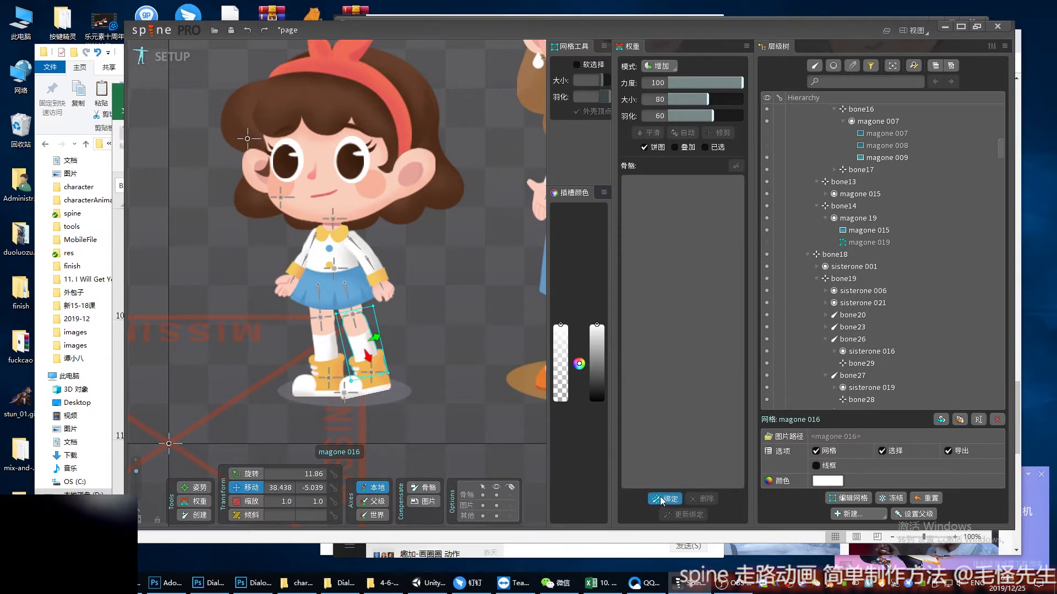
left_click(664, 499)
left_click(355, 317)
left_click(371, 373)
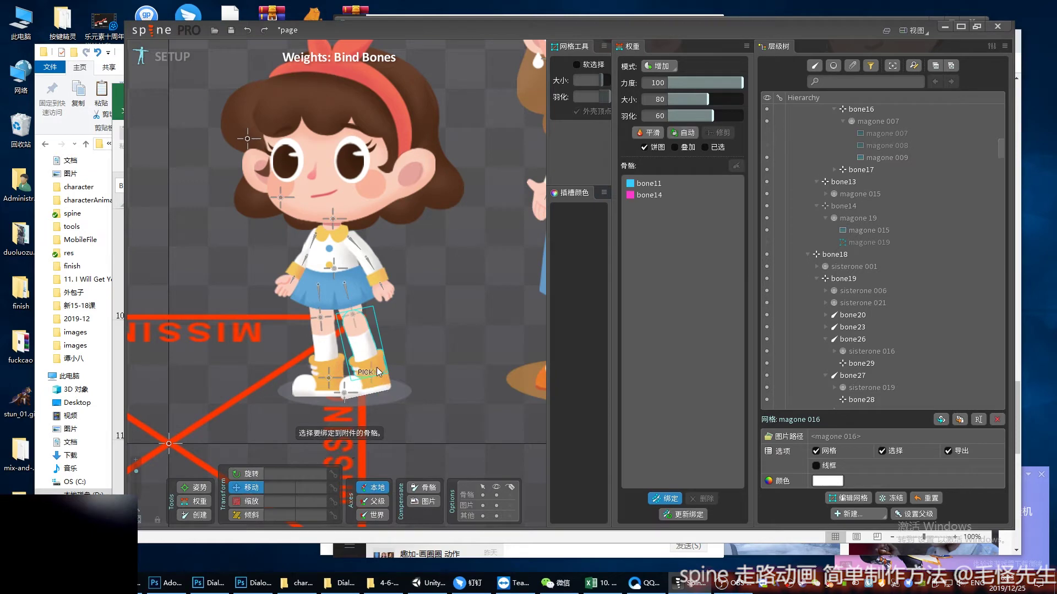
key("Return")
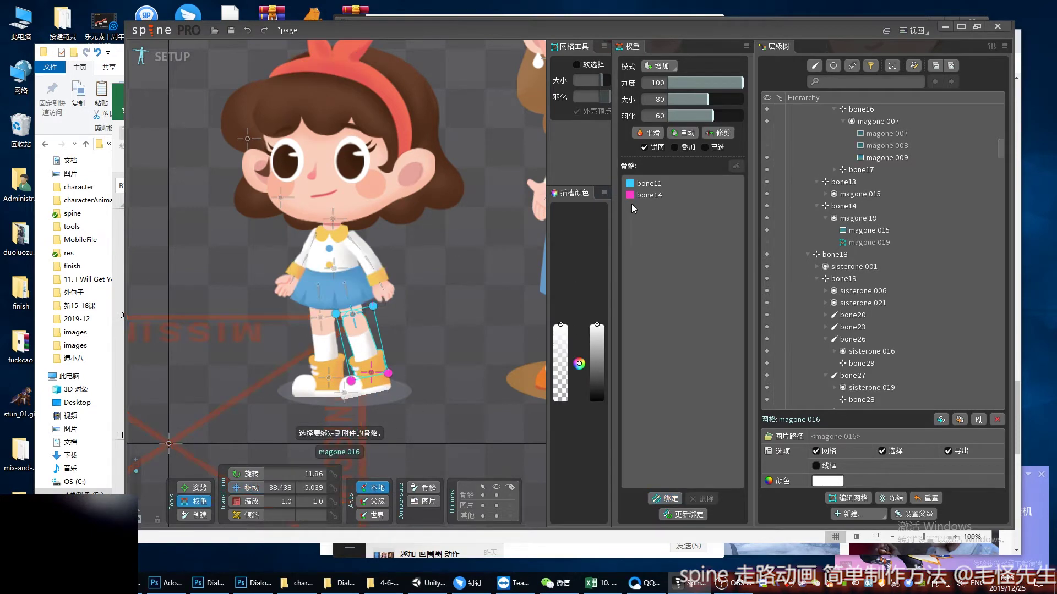
Step: Check the bone11 and bone14 weights and save the project
left_click(649, 183)
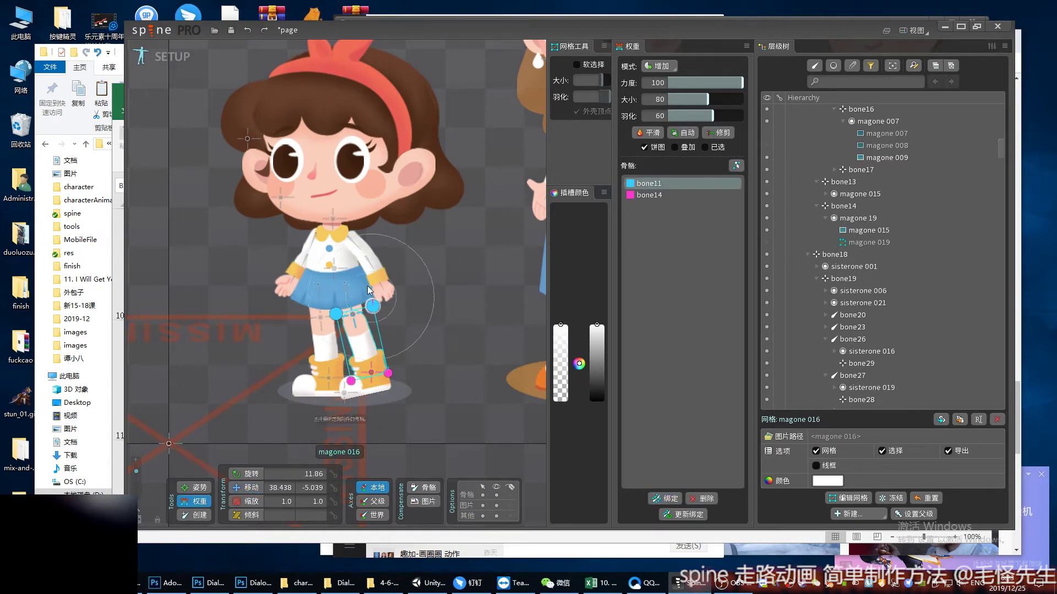
left_click(663, 194)
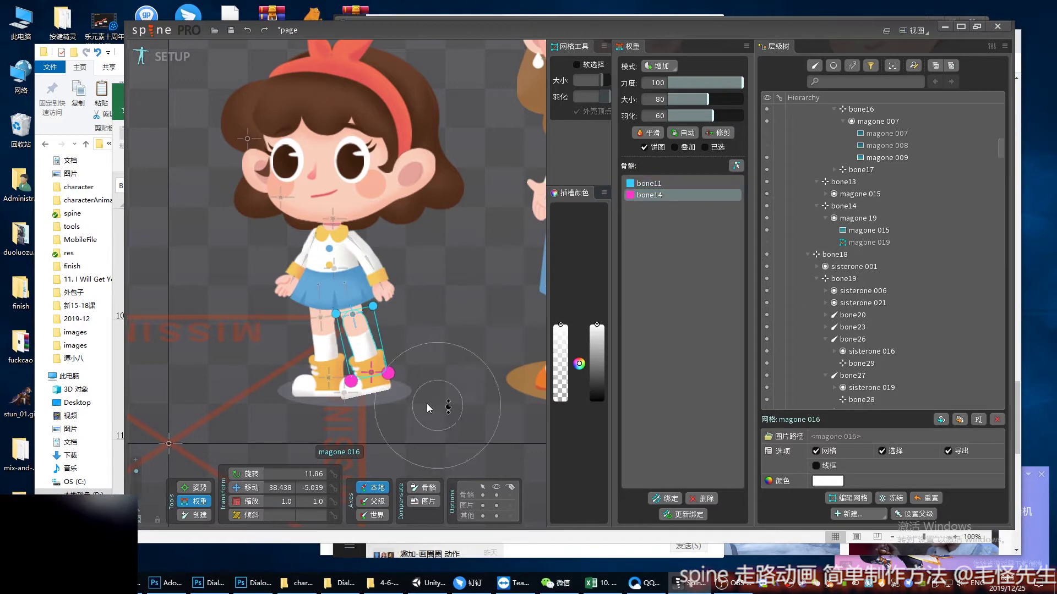
key("ctrl+s")
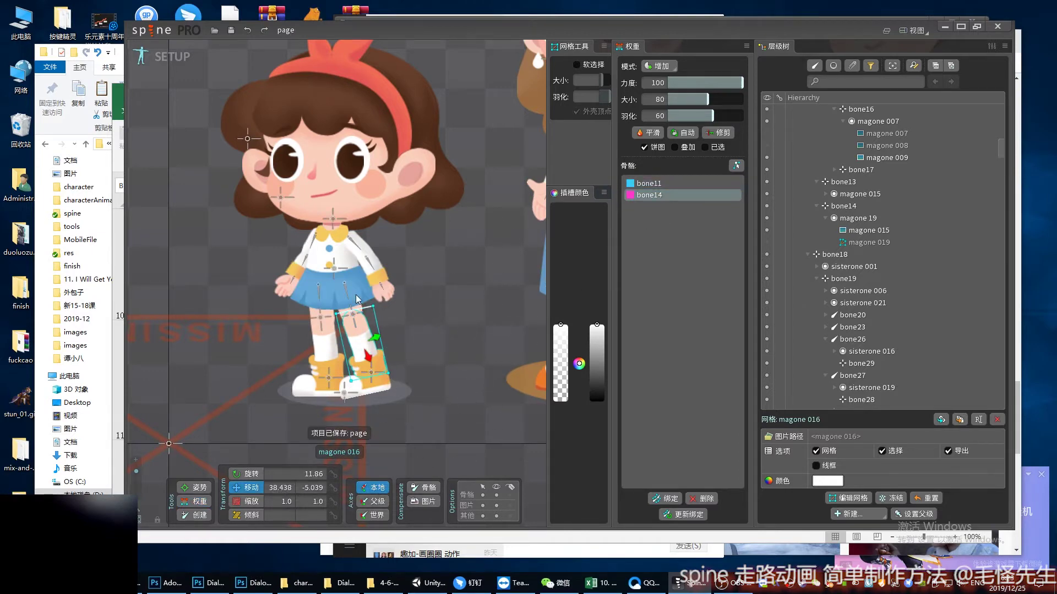
left_click(331, 270)
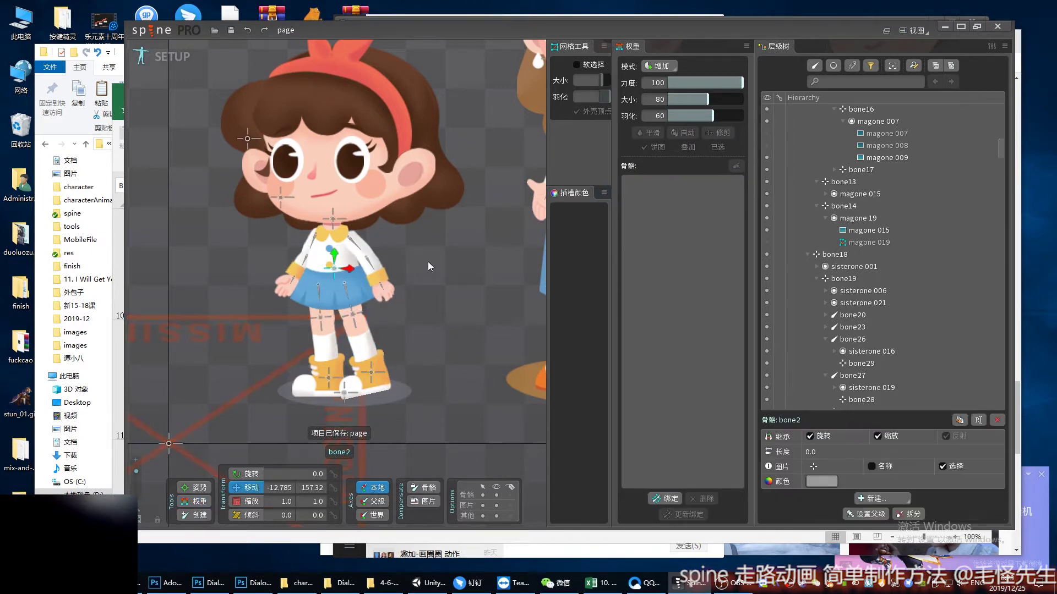
mouse_move(428, 262)
left_mouse_down()
mouse_move(428, 252)
mouse_move(428, 273)
left_mouse_up()
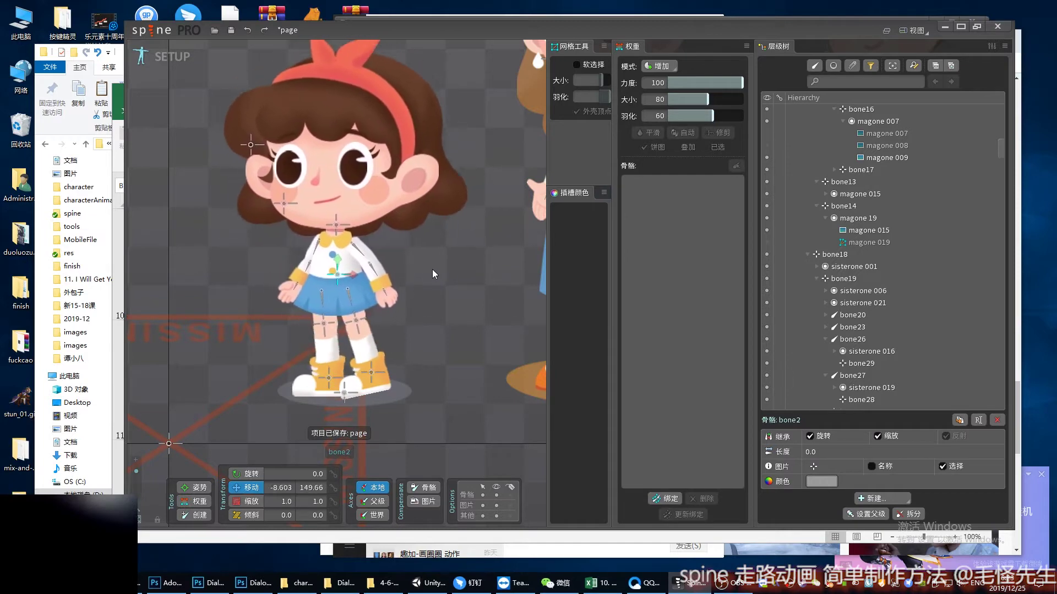
key("ctrl+z")
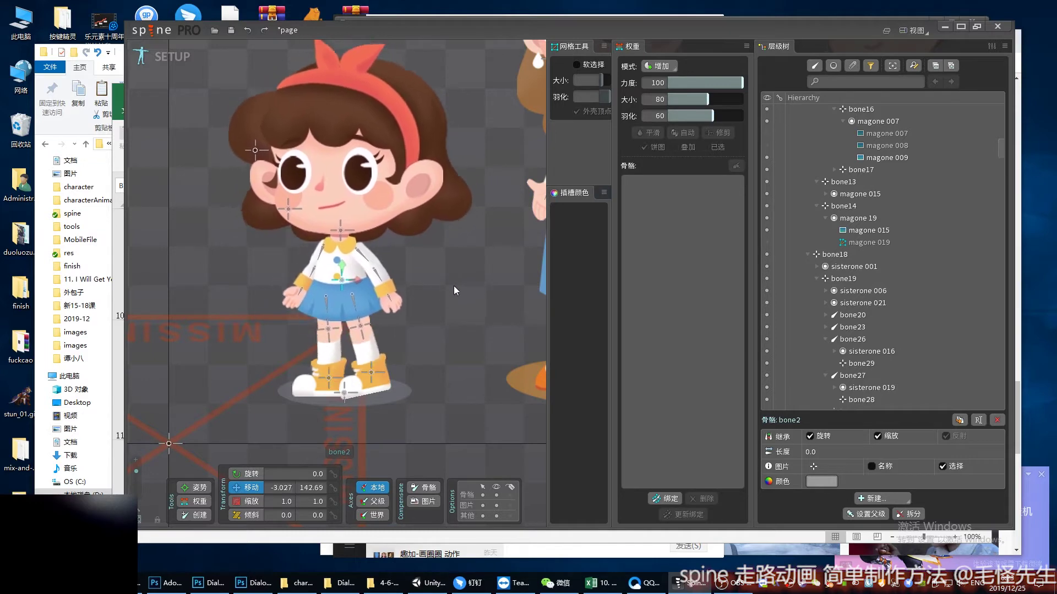
left_click_drag(460, 296, 449, 307)
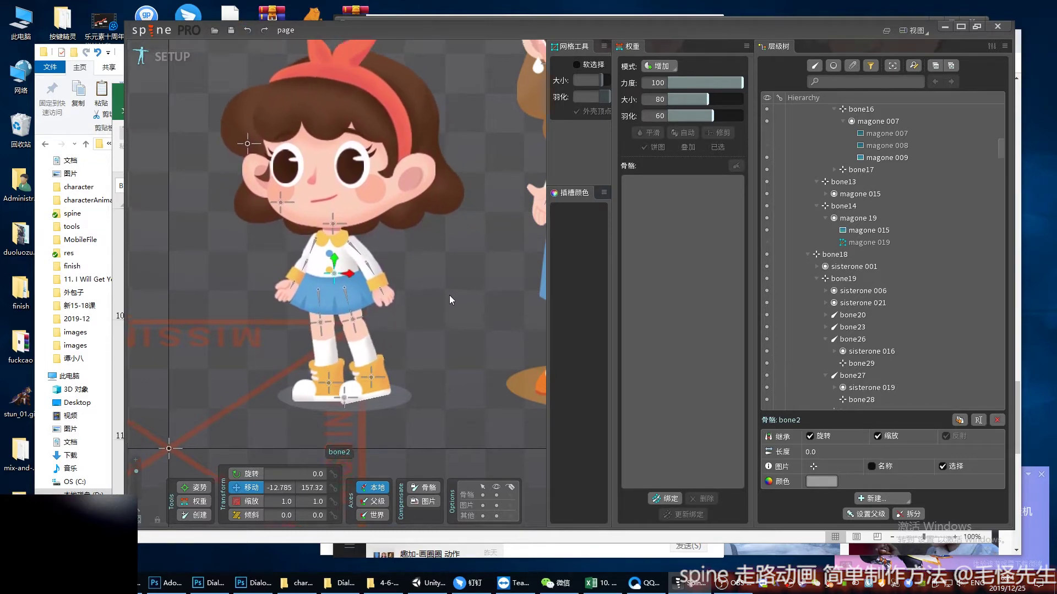
key("ctrl+z")
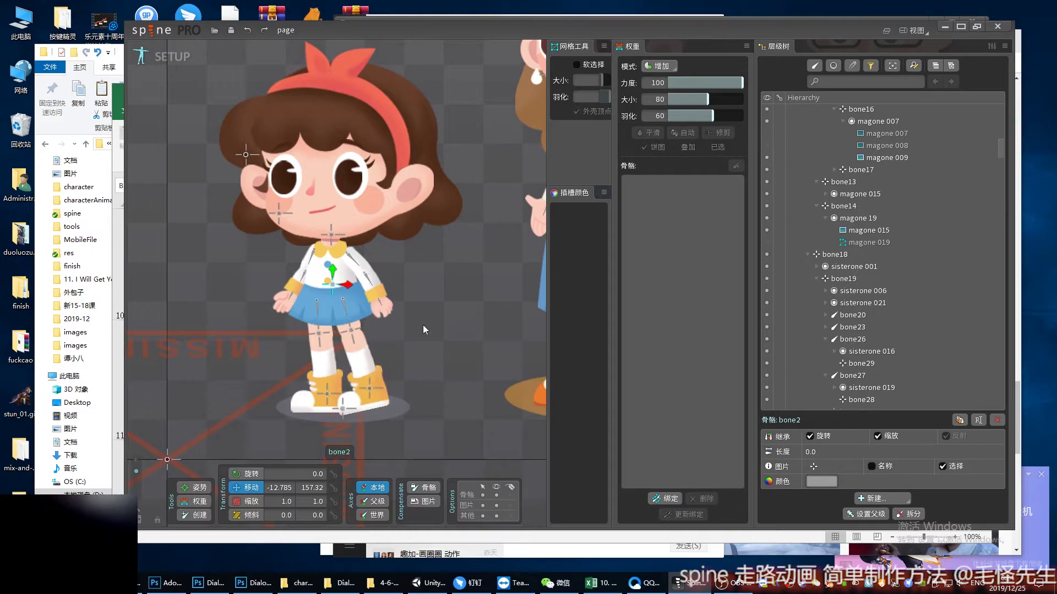
left_click_drag(423, 325, 449, 309)
key("ctrl+z")
Step: In animate mode, try tilting the left shoe bone13 forward at frame 0
left_click(172, 57)
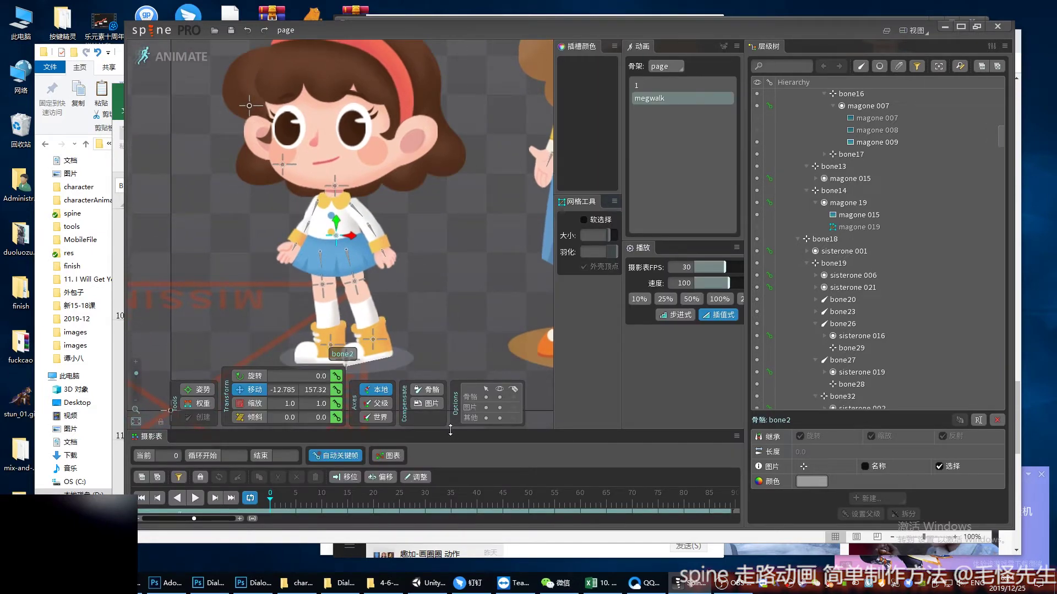
left_click_drag(384, 337, 388, 335)
key("ctrl+z")
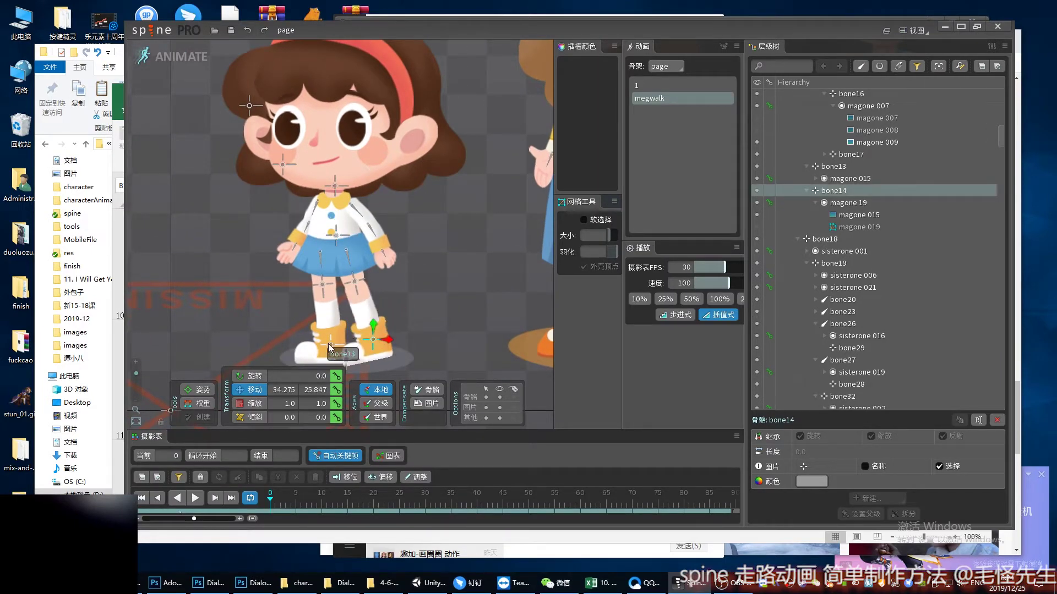
left_click(331, 345)
key("c")
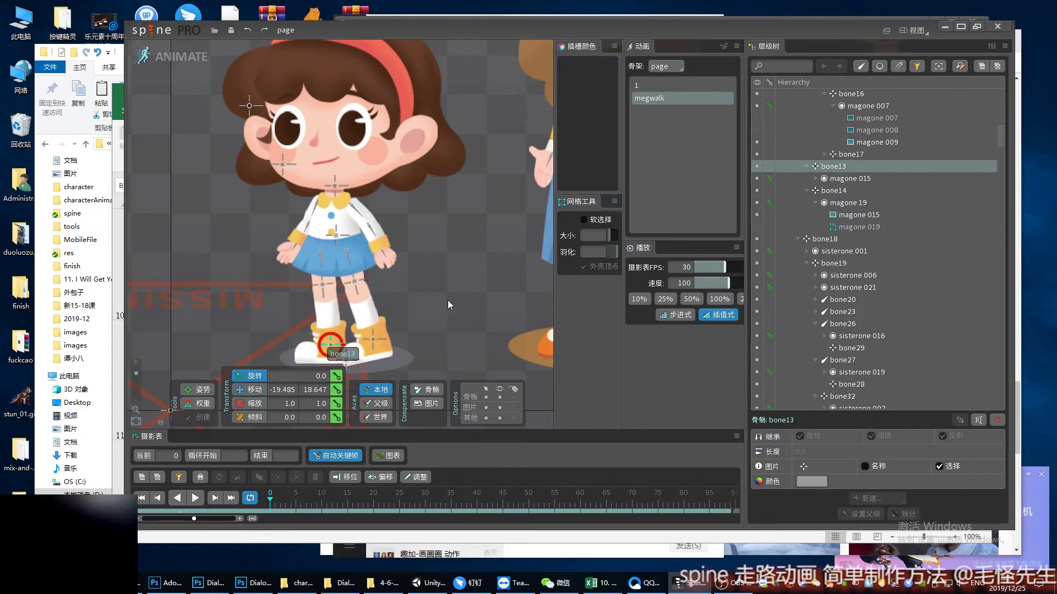
mouse_move(448, 299)
left_mouse_down()
mouse_move(453, 313)
mouse_move(436, 313)
left_mouse_up()
key("v")
key("ctrl+z")
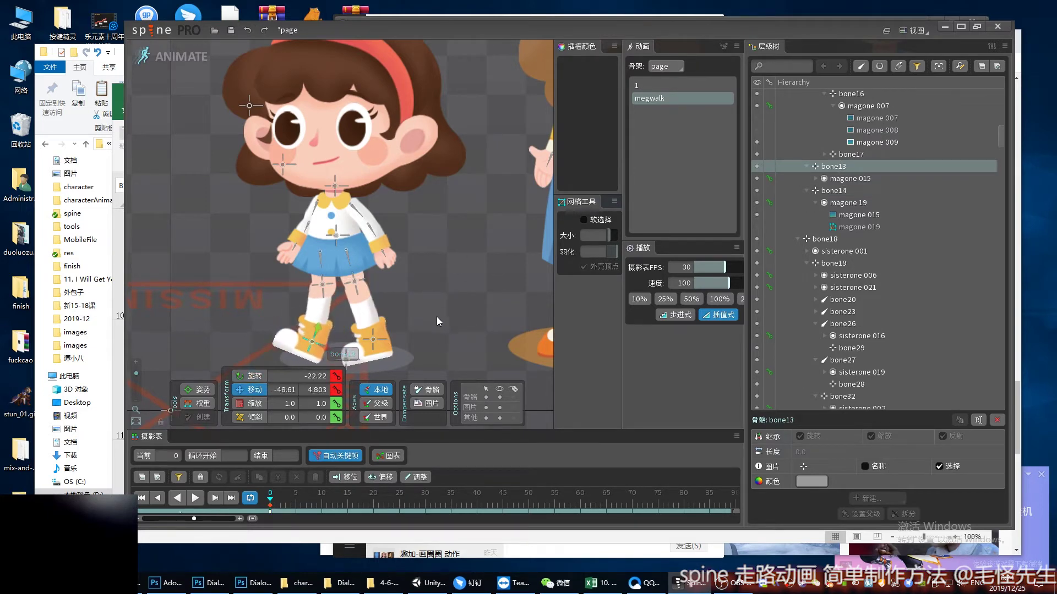
key("ctrl+z")
Step: Inspect the leg bones under the skirt, then swing both arms, bone3 and bone6
left_click(312, 274)
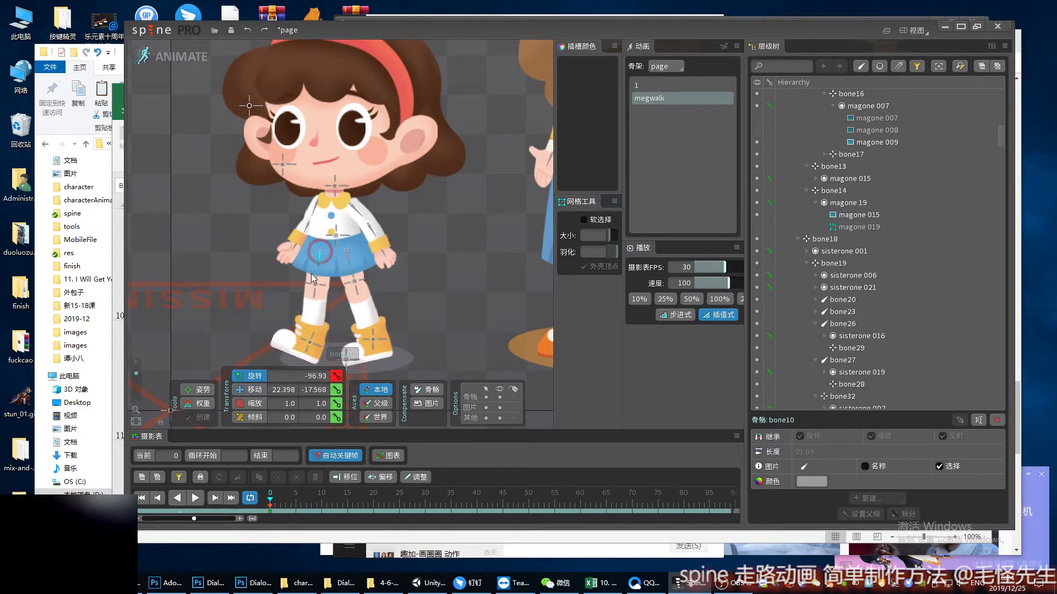
left_click(305, 345)
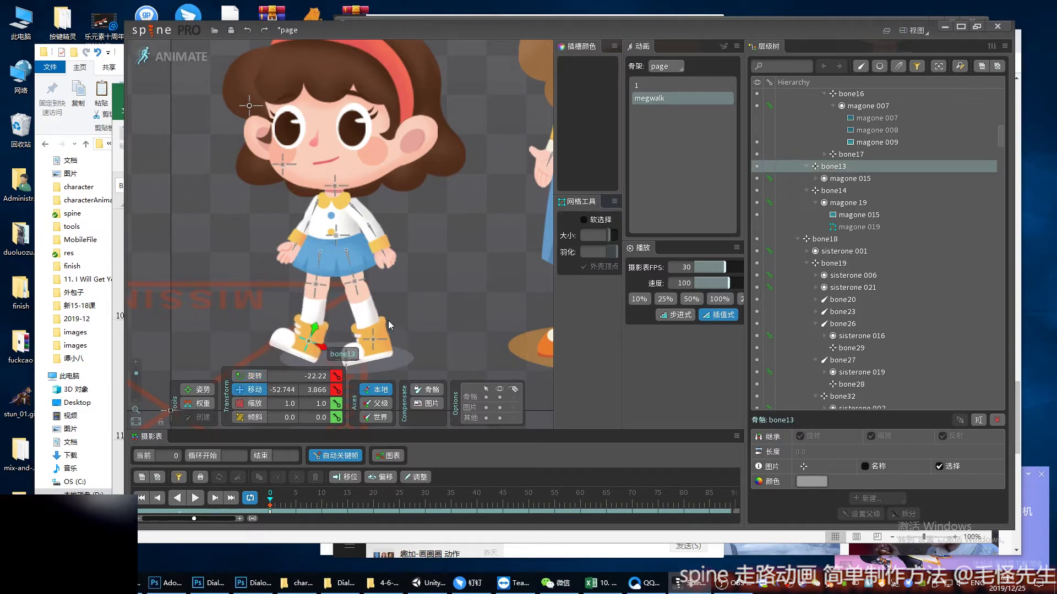
left_click(347, 251)
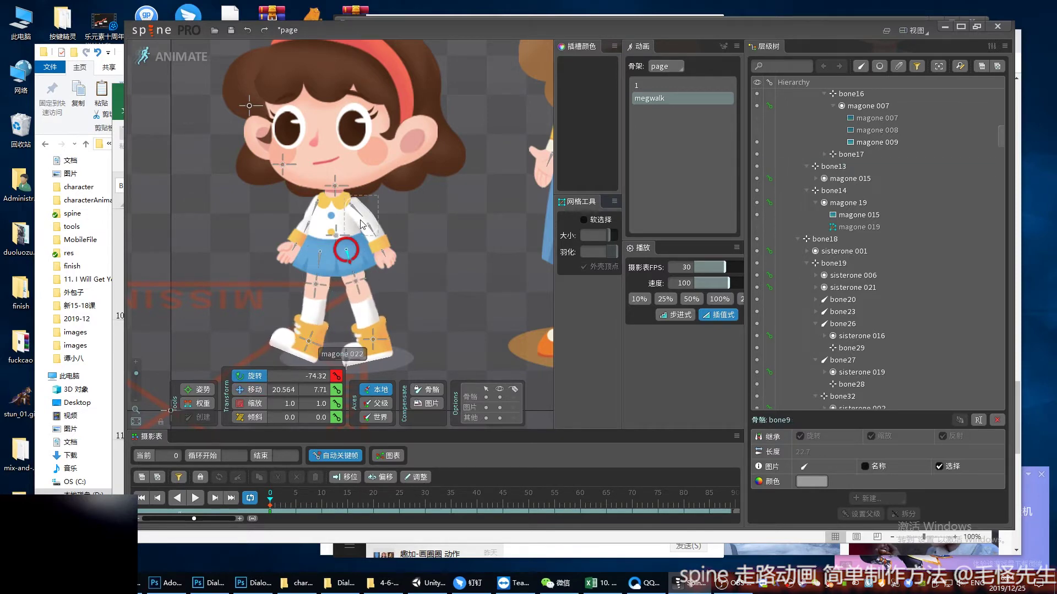
key("Escape")
left_click_drag(360, 222, 330, 244)
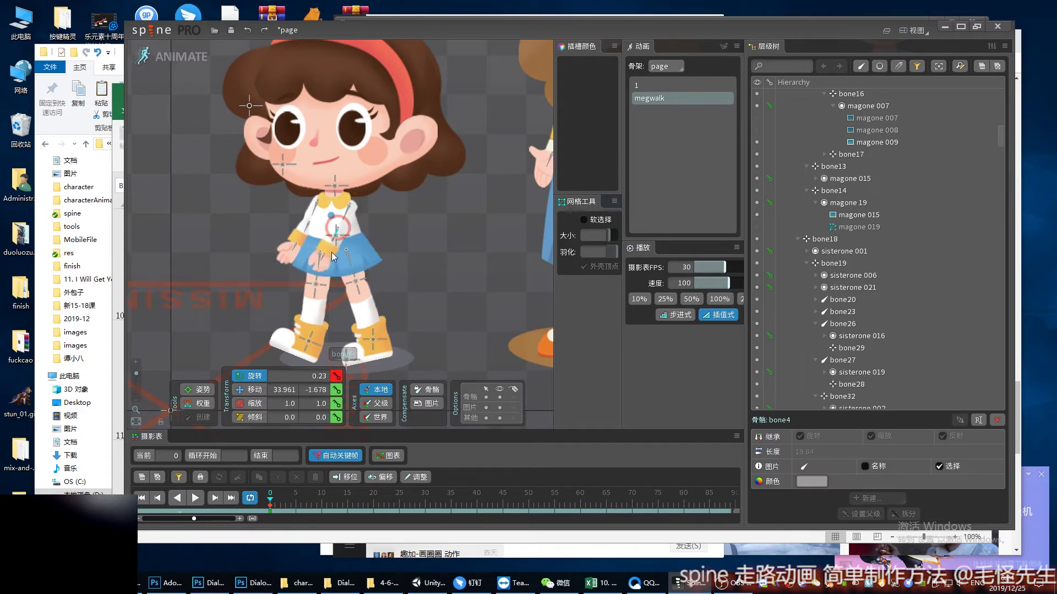
left_click_drag(313, 232, 343, 276)
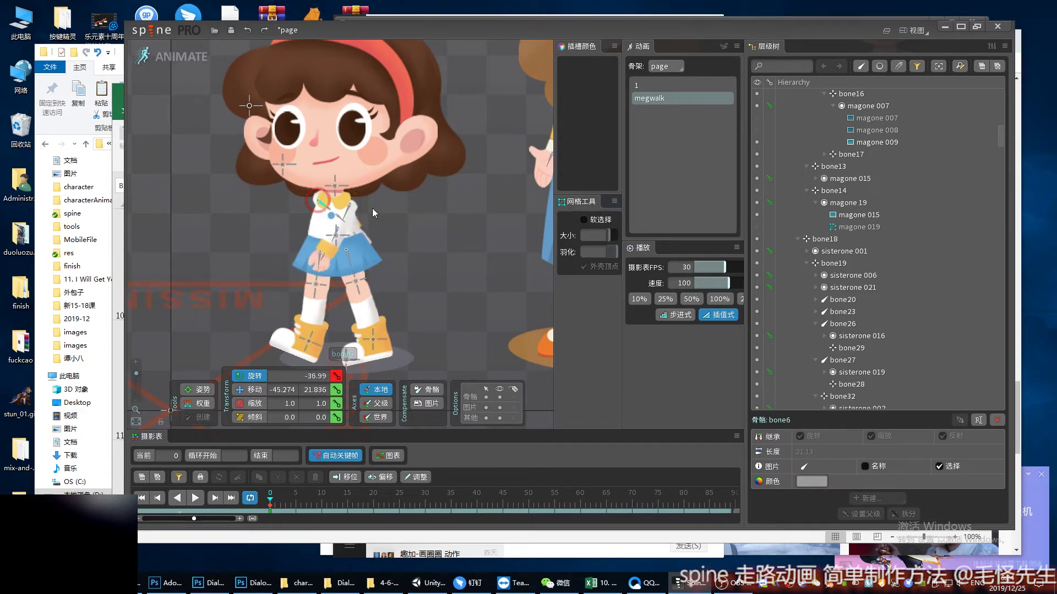
Step: Re-pose the left shoe, refine the chest arm's swing angle, and select foot and chest bones
left_click_drag(312, 349, 312, 311)
left_click(312, 312)
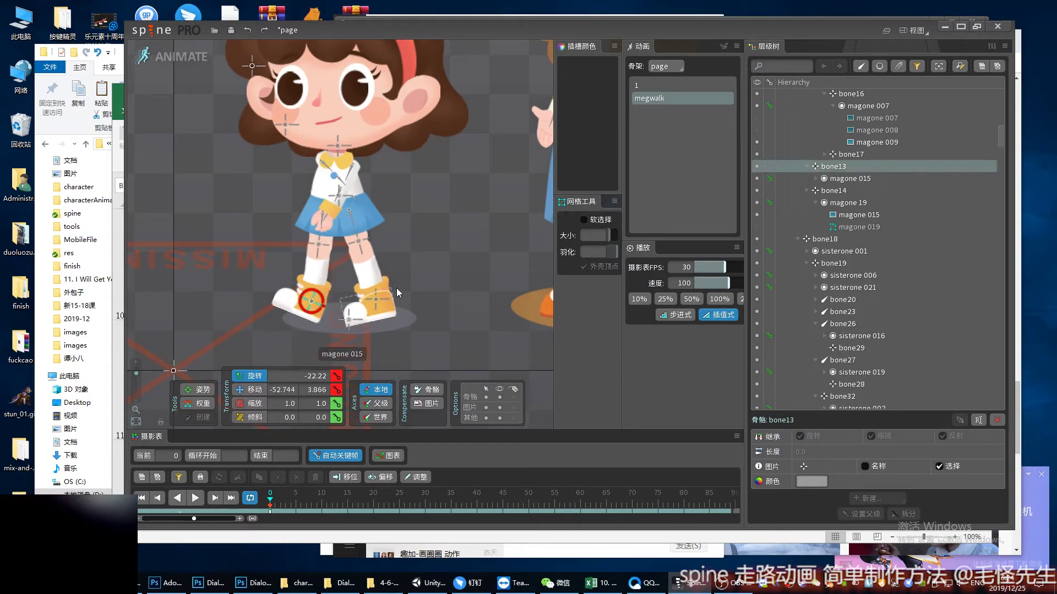
left_click_drag(396, 288, 421, 259)
key("c")
left_click(348, 180)
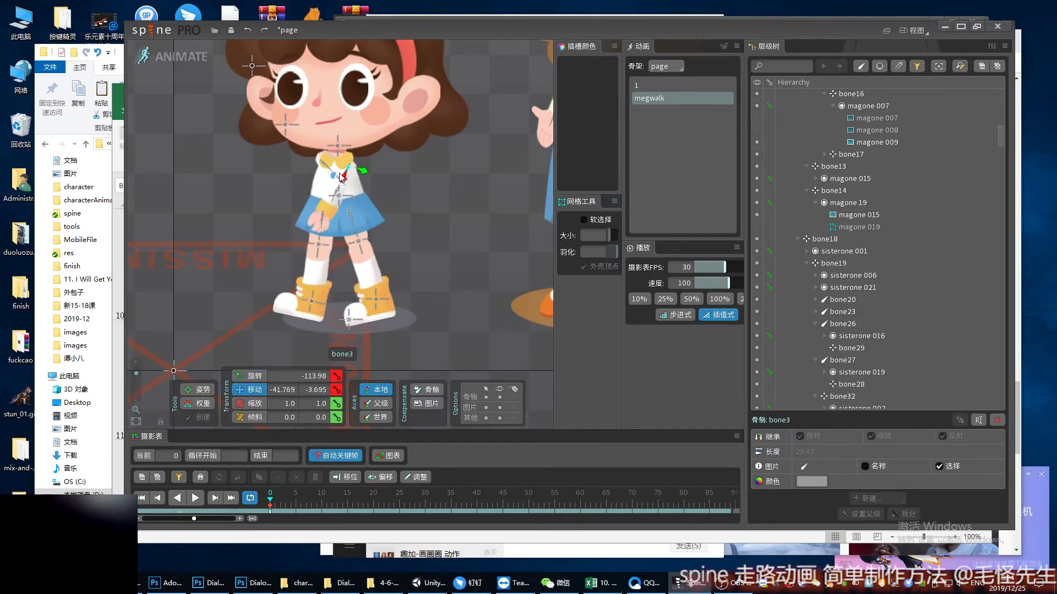
key("c")
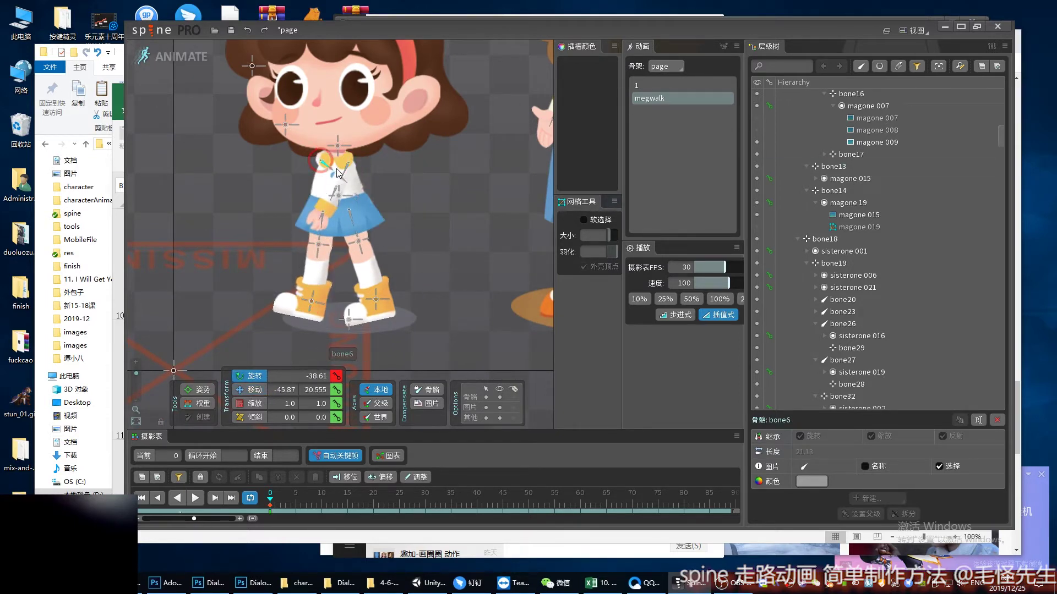
left_click_drag(326, 167, 388, 181)
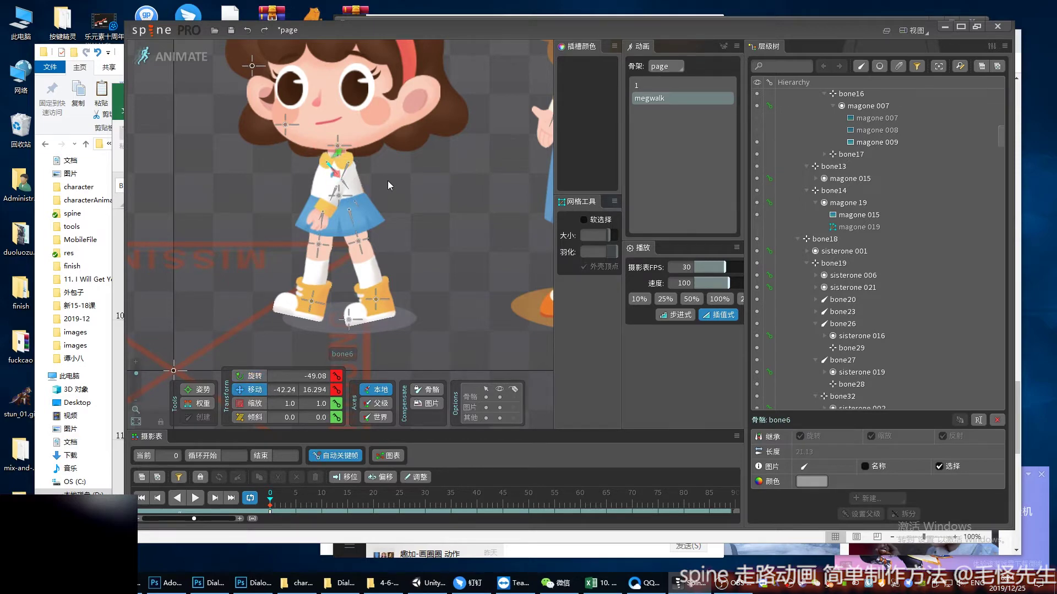
left_click_drag(382, 253, 373, 257)
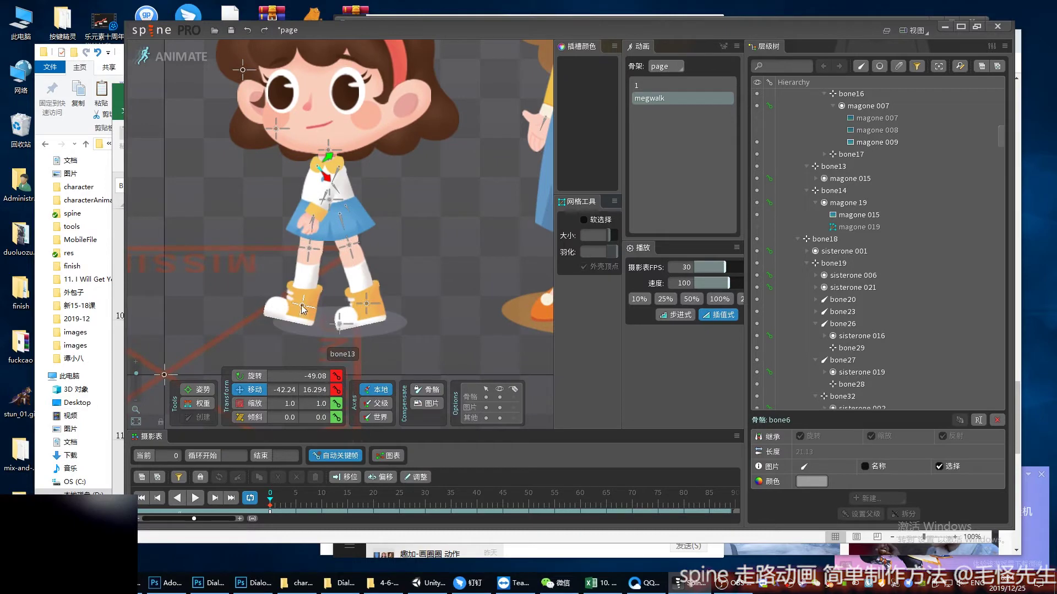
left_click(302, 304, "ctrl")
left_click(366, 304, "ctrl")
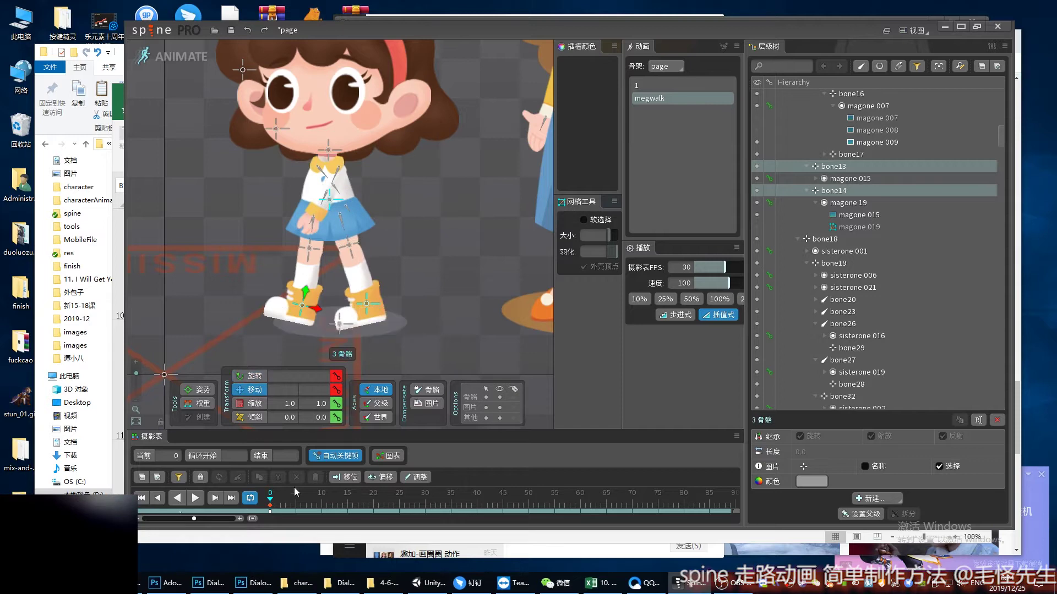
Step: Select the posed chest, leg and foot bones
left_click_drag(288, 371, 288, 365)
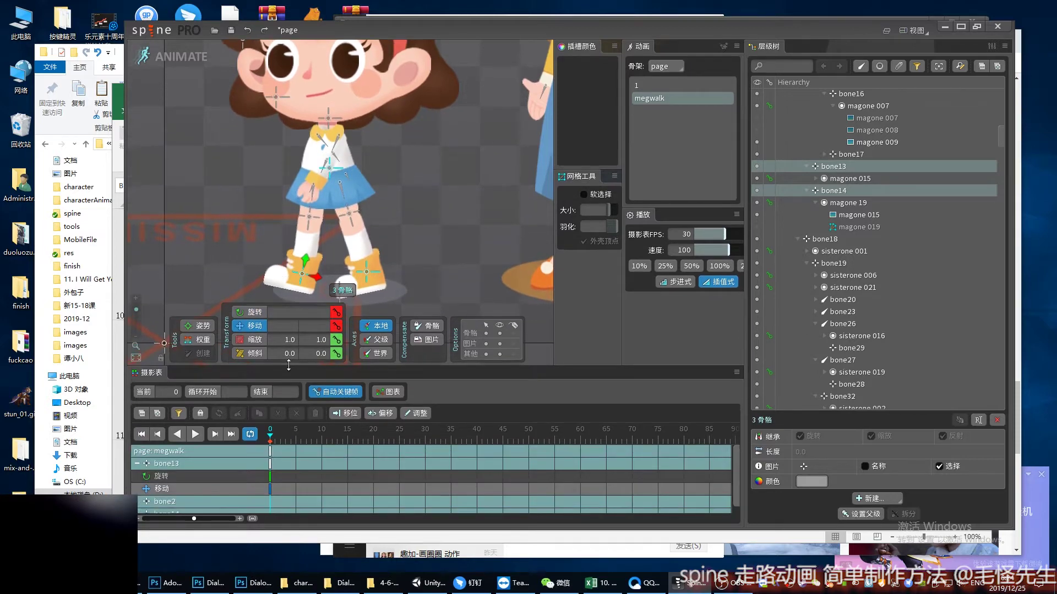
left_click(338, 147)
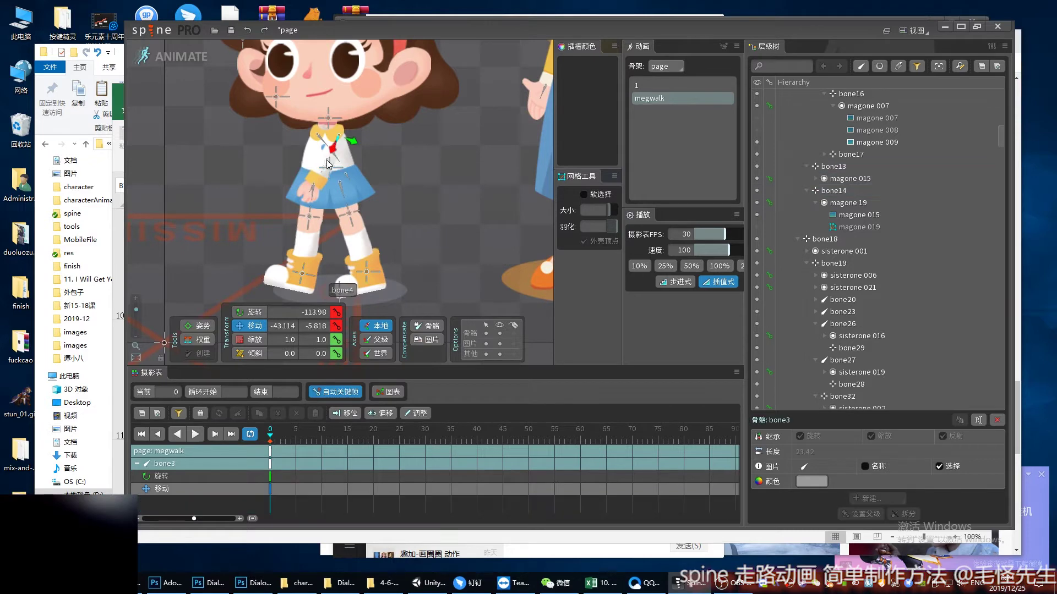
left_click(314, 204, "ctrl")
left_click(342, 192, "ctrl")
left_click(304, 273, "ctrl")
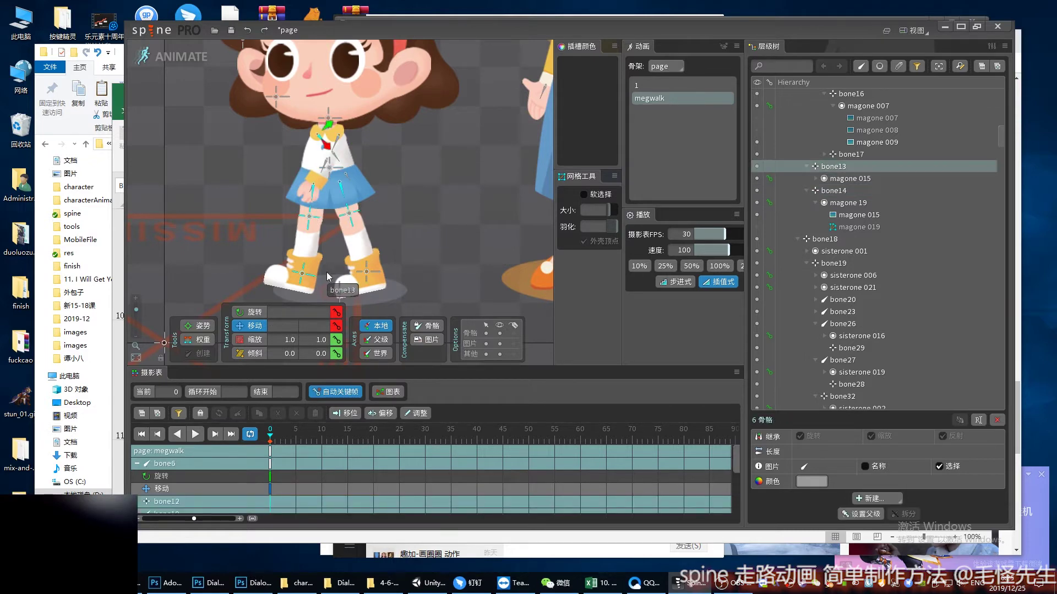
left_click(366, 271, "ctrl")
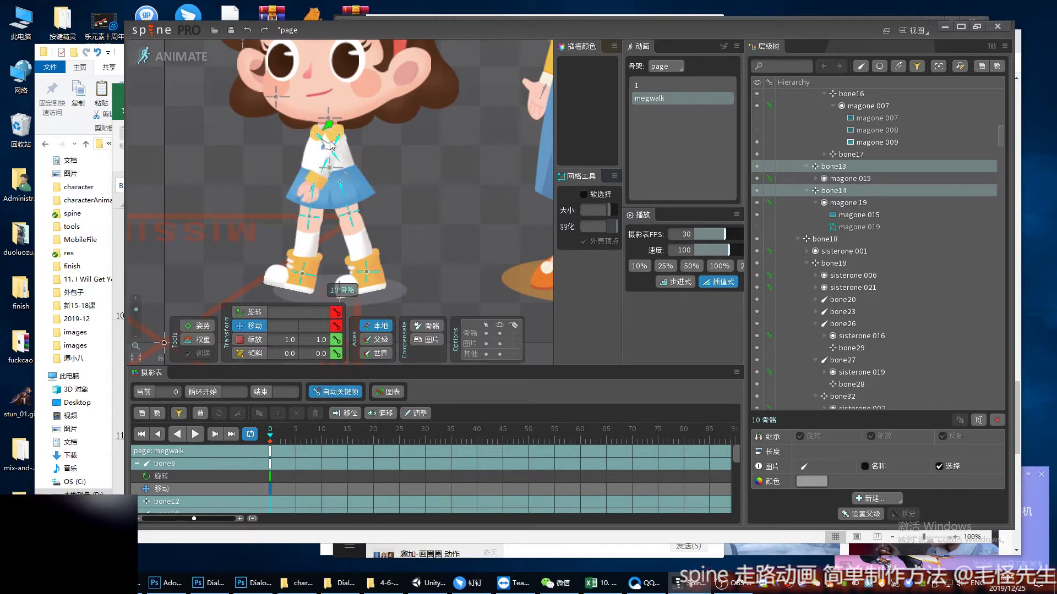
Step: Copy their frame-0 keys to frame 40, then return to frame 0
left_click(271, 452)
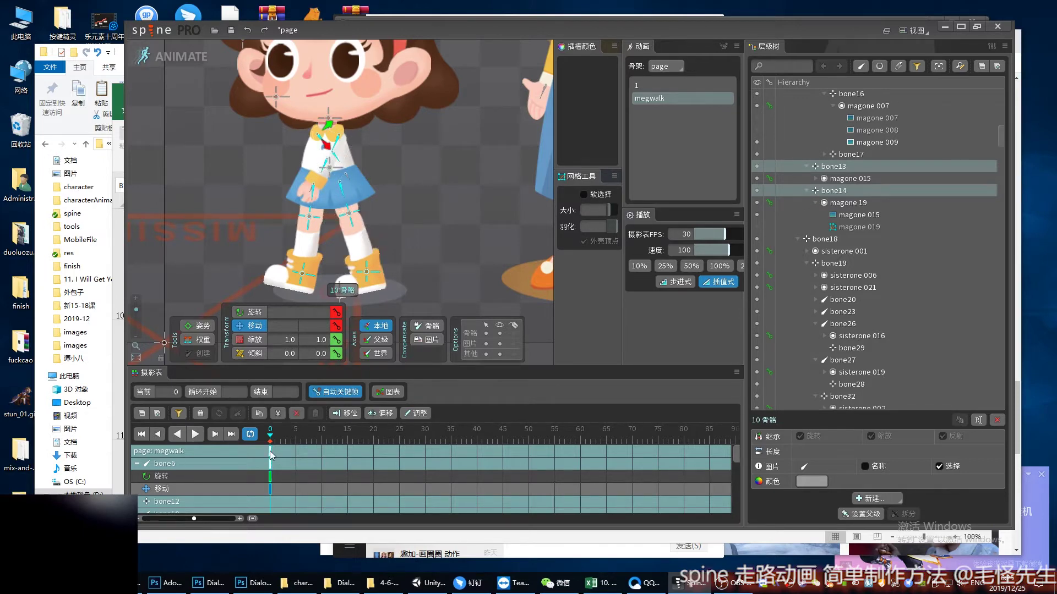
key("ctrl+c")
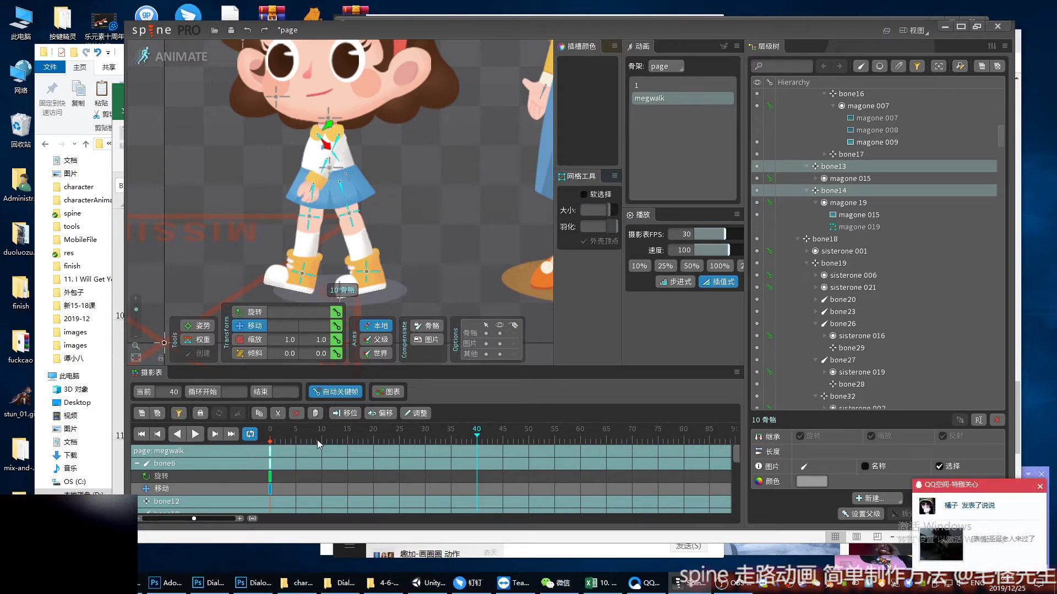
key("ctrl+v")
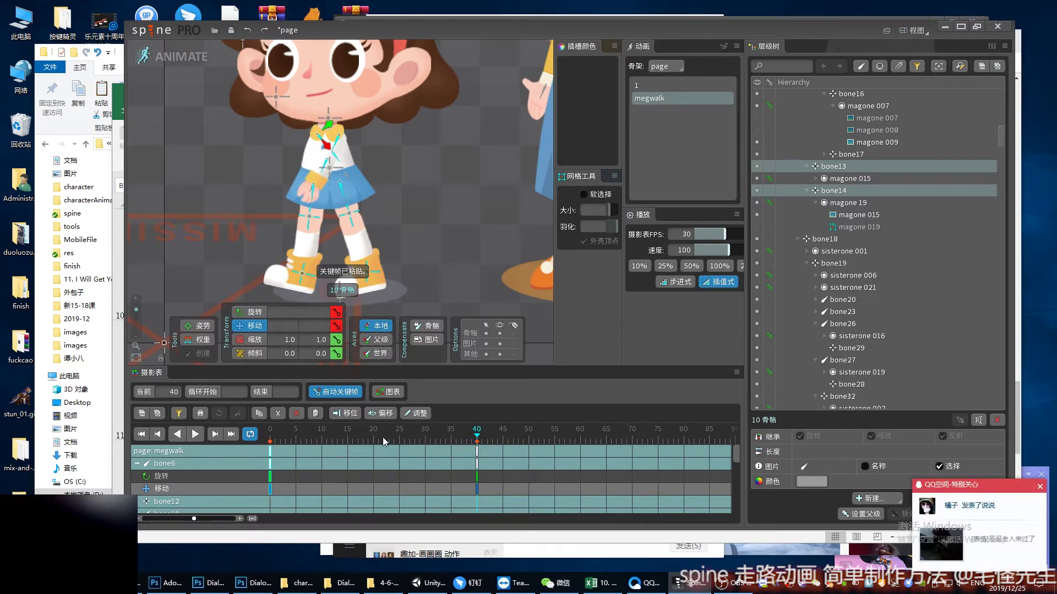
key("Left")
key("Left")
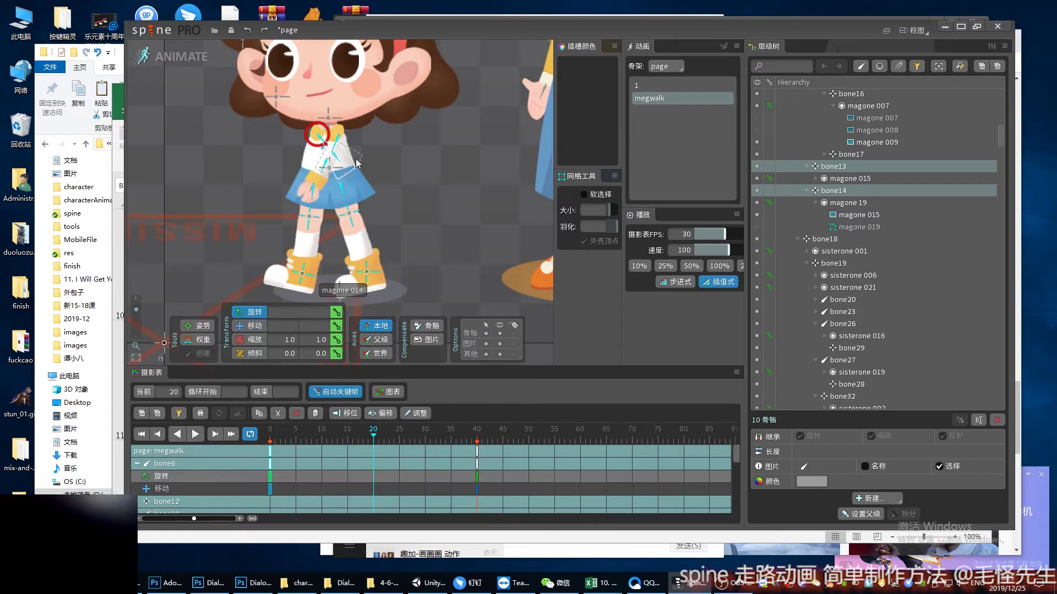
Step: Swing the arm for the frame-20 pose and try lifting the right foot, then undo it
left_click(338, 224)
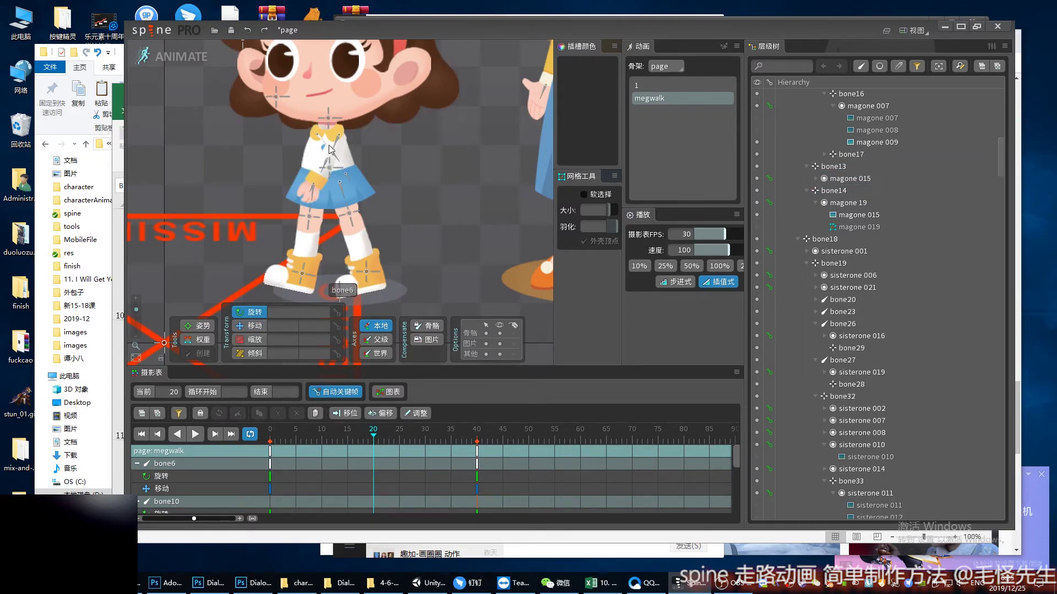
left_click_drag(325, 144, 375, 164)
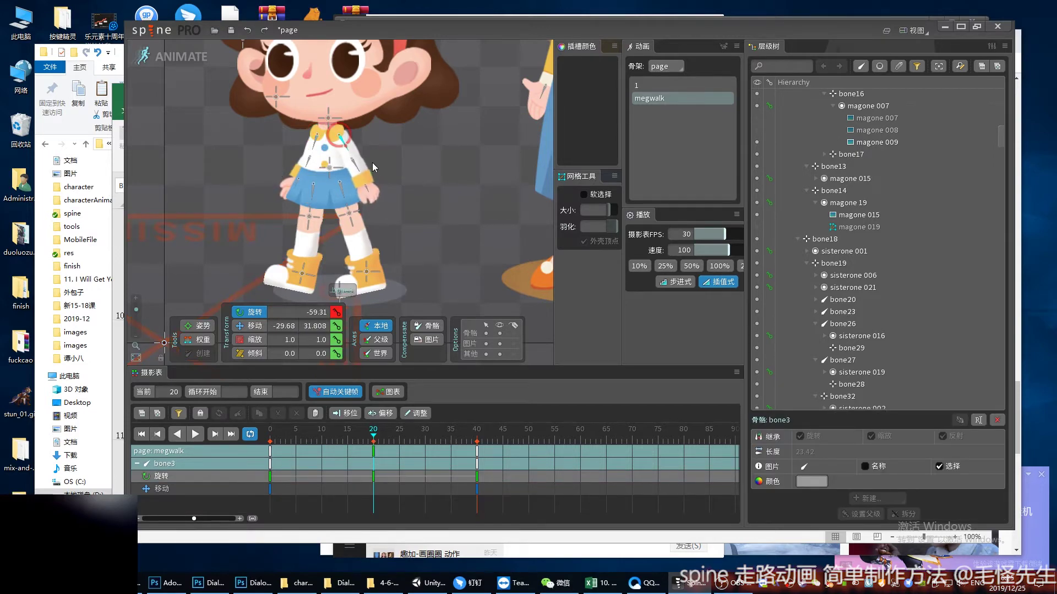
left_click(358, 297)
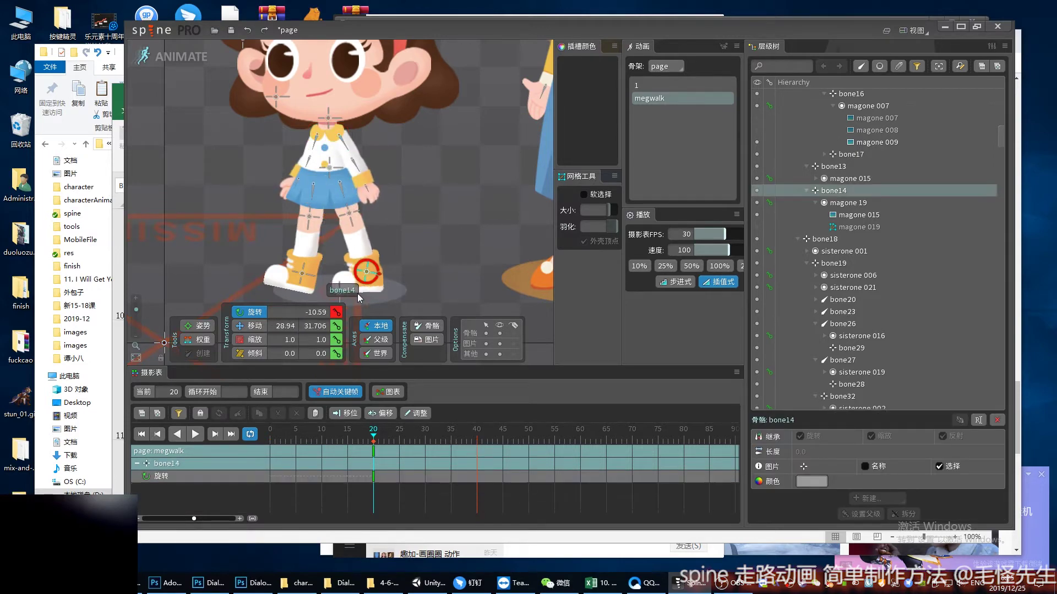
mouse_move(359, 298)
left_mouse_down()
mouse_move(385, 264)
mouse_move(371, 263)
left_mouse_up()
key("v")
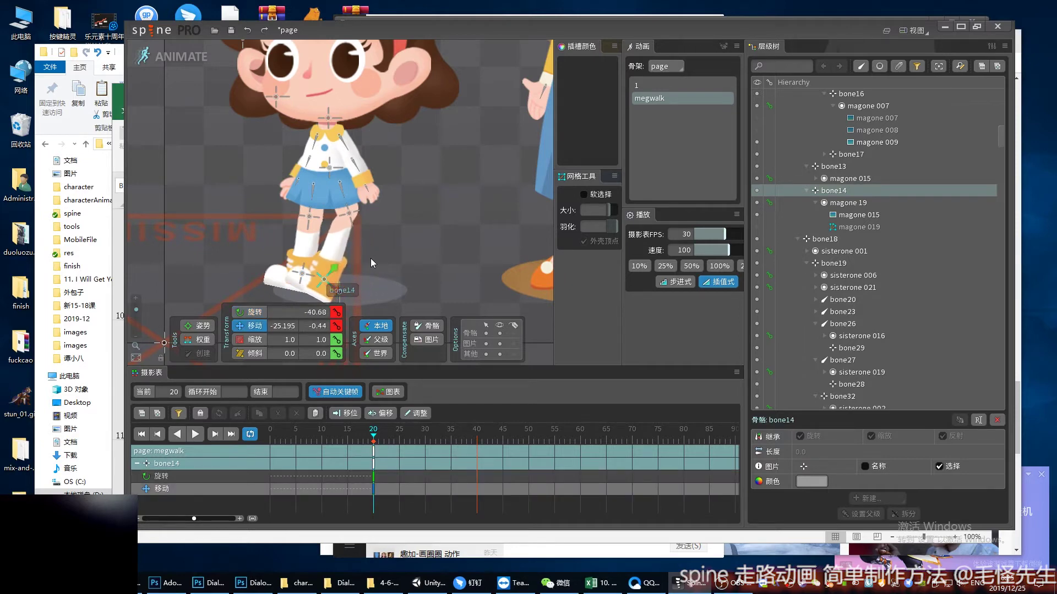
key("ctrl+z")
key("ctrl+z")
key("c")
Step: Shift the leg bone under the skirt and move the right foot back with a tilt
left_click(339, 187)
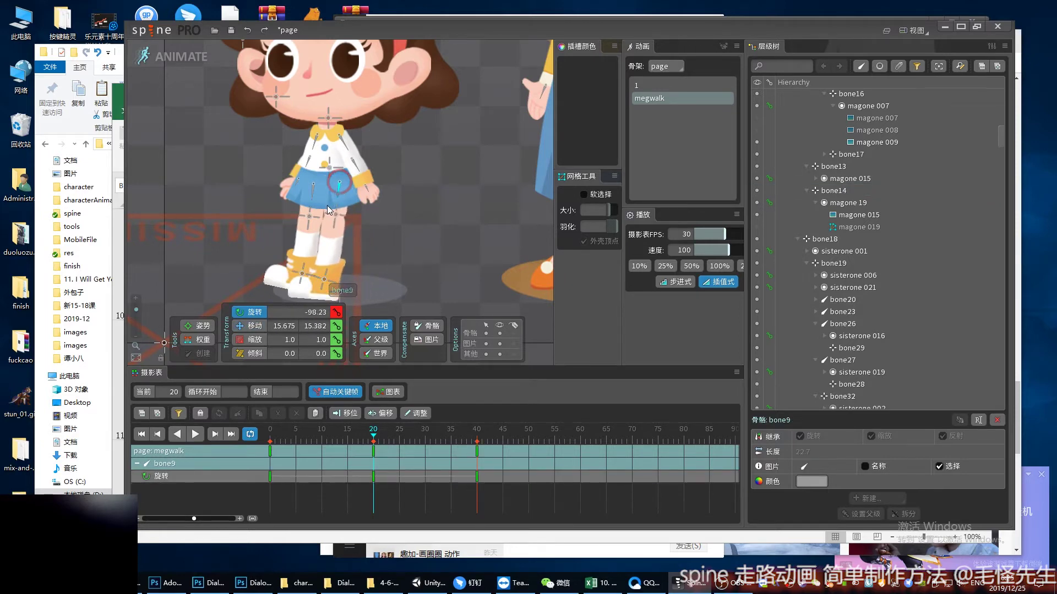
mouse_move(329, 210)
left_mouse_down()
mouse_move(344, 185)
mouse_move(341, 256)
left_mouse_up()
key("v")
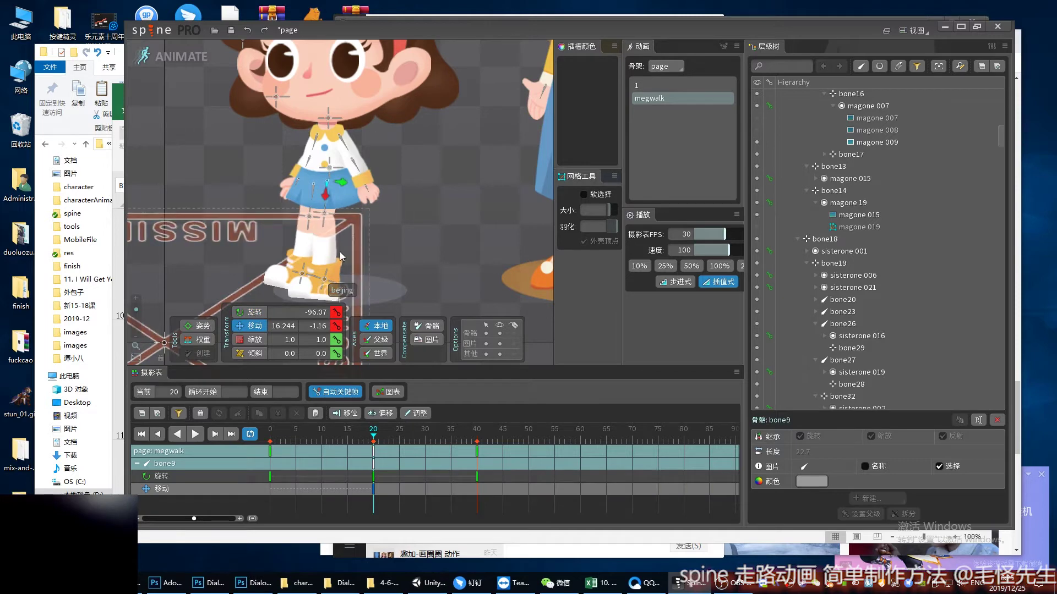
left_click(324, 279)
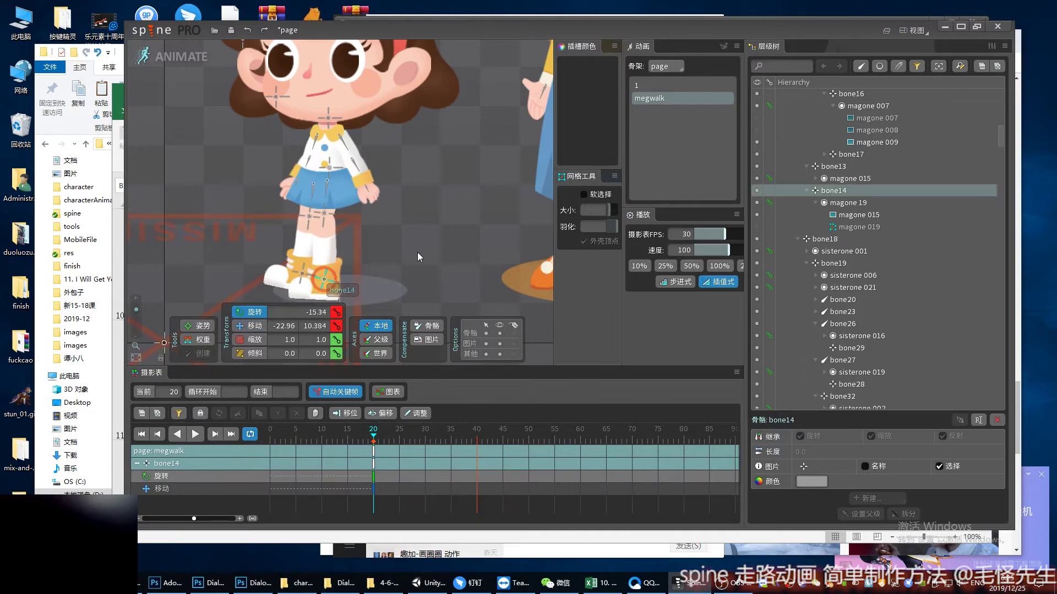
mouse_move(417, 252)
left_mouse_down()
mouse_move(438, 260)
mouse_move(424, 253)
mouse_move(431, 240)
mouse_move(430, 253)
left_mouse_up()
key("c")
Step: Rotate thigh bone10 to about -59 and reposition foot bone13 at frame 20
left_click(315, 192)
left_click_drag(315, 192, 339, 211)
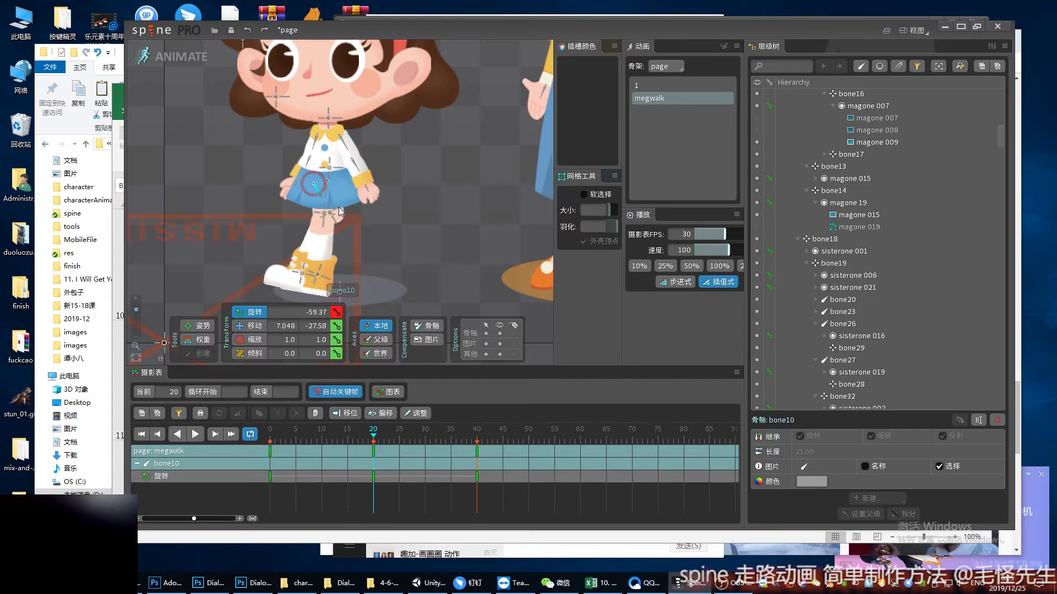
left_click(325, 272)
key("v")
left_click_drag(327, 273, 353, 269)
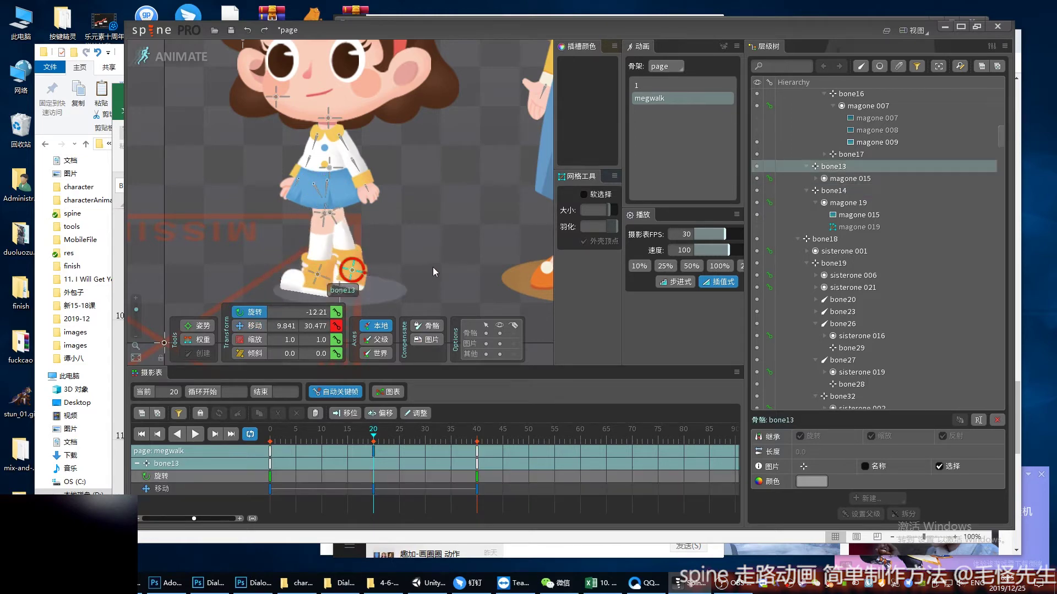
mouse_move(433, 267)
left_mouse_down()
mouse_move(425, 215)
mouse_move(430, 249)
left_mouse_up()
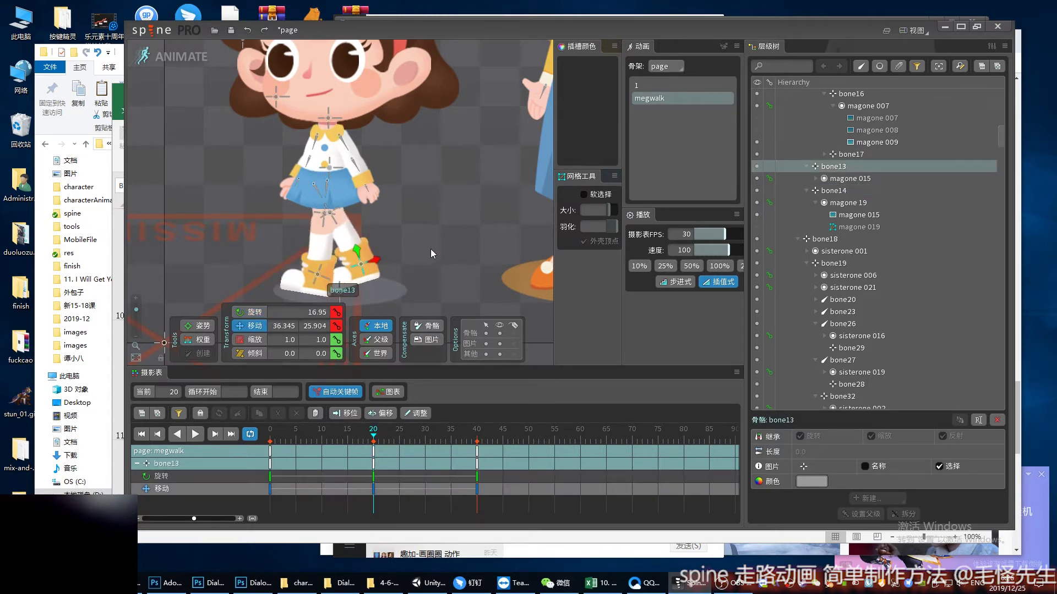
Step: With World axes, adjust bone10, rotate bone9, nudge bone14, and preview the pose
left_click(324, 190)
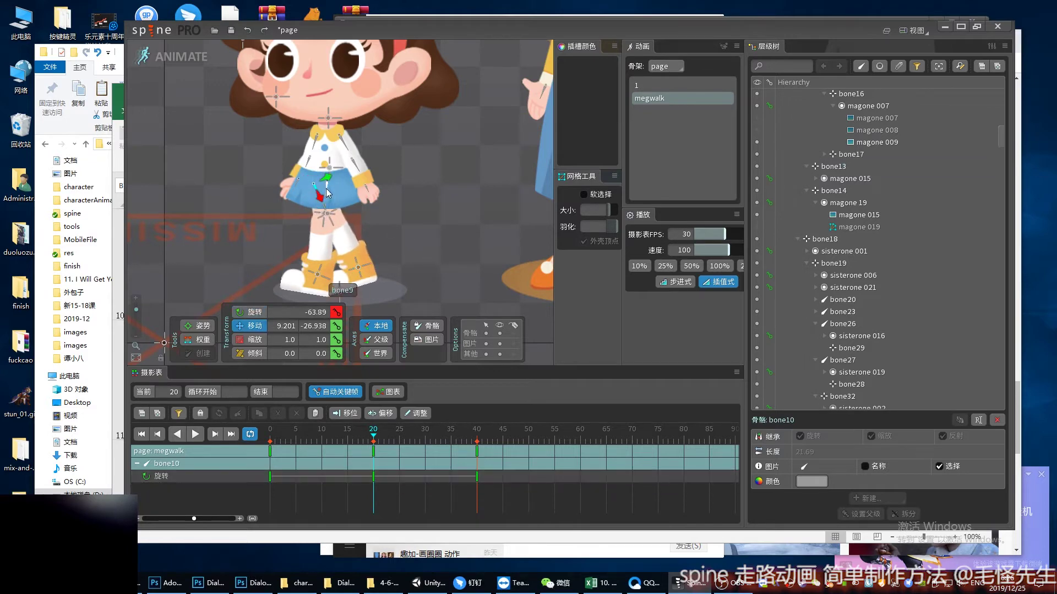
left_click(376, 352)
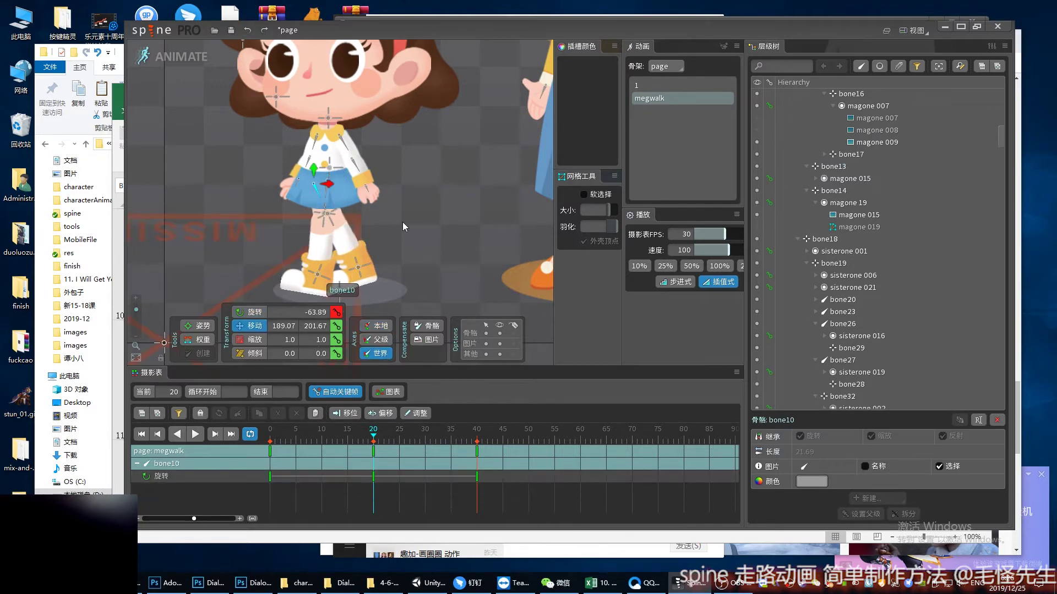
left_click_drag(405, 226, 412, 225)
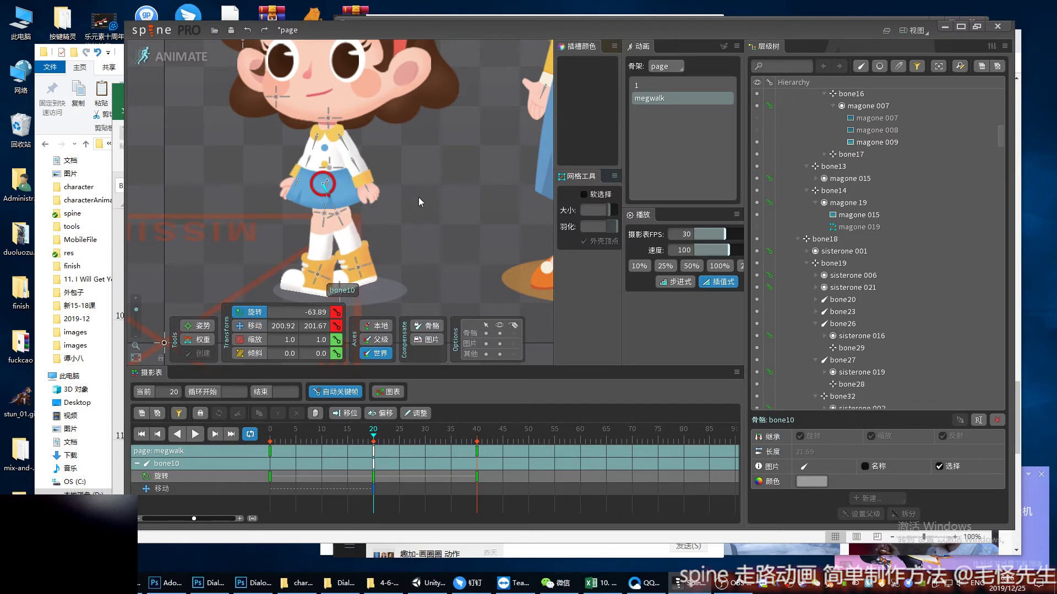
left_click_drag(333, 209, 325, 208)
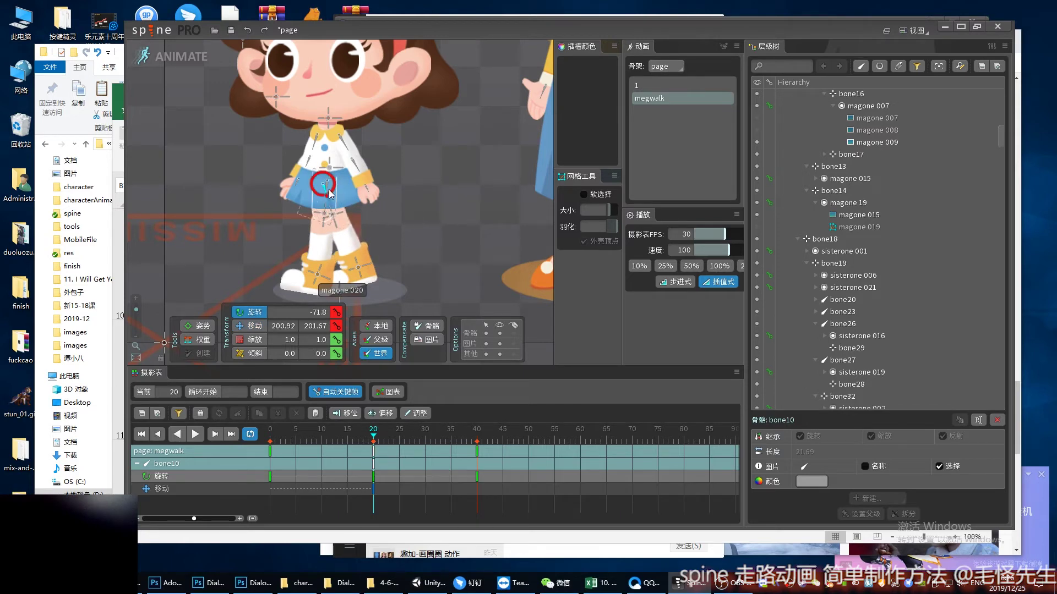
left_click(327, 182)
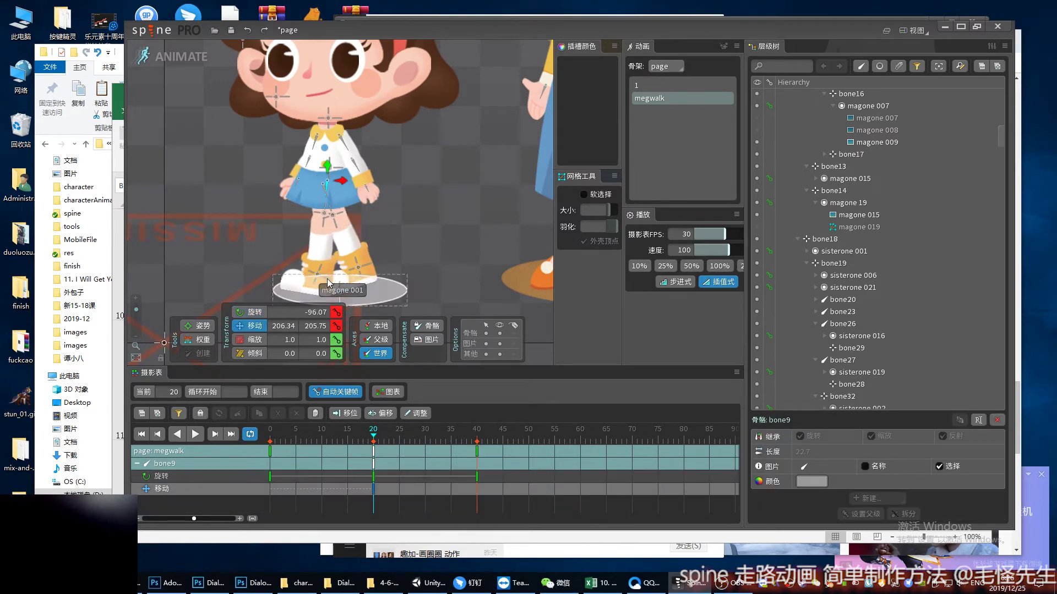
mouse_move(329, 283)
left_mouse_down()
mouse_move(312, 280)
mouse_move(418, 215)
left_mouse_up()
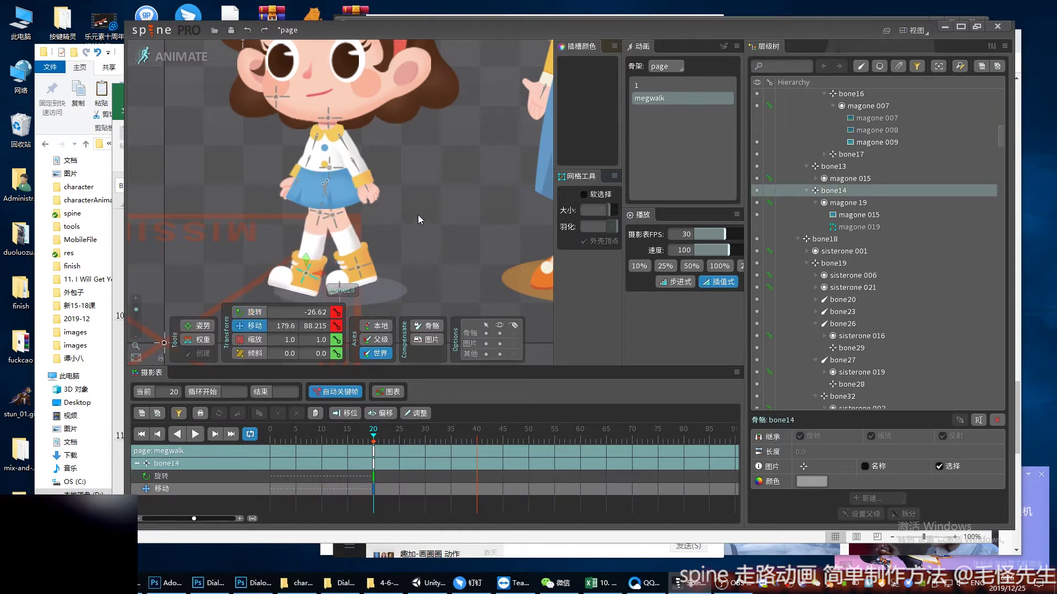
left_click_drag(319, 255, 317, 254)
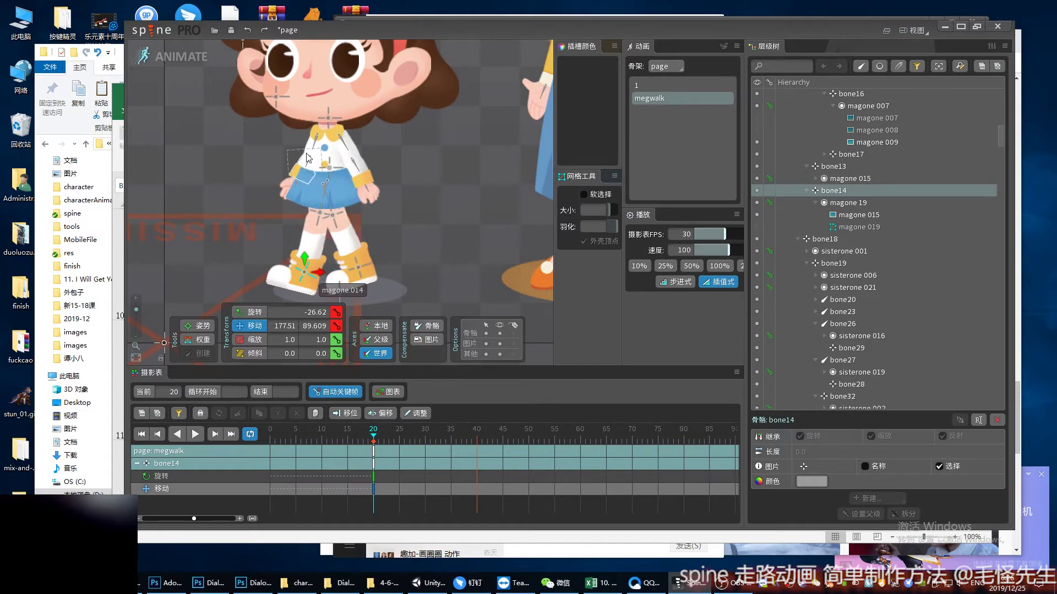
left_click_drag(353, 160, 341, 162)
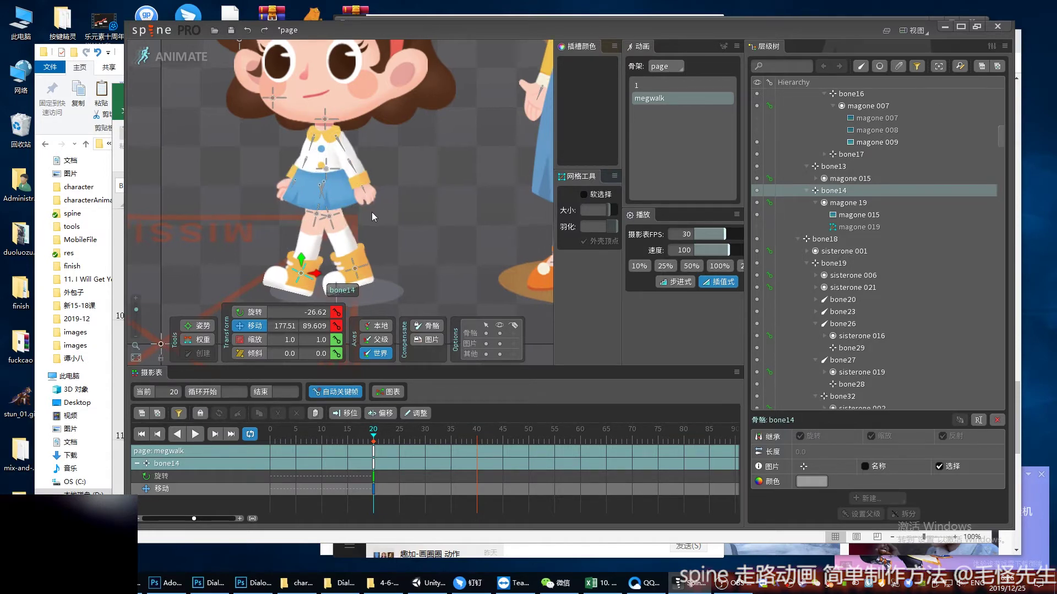
mouse_move(369, 437)
left_mouse_down()
mouse_move(373, 429)
mouse_move(270, 428)
left_mouse_up()
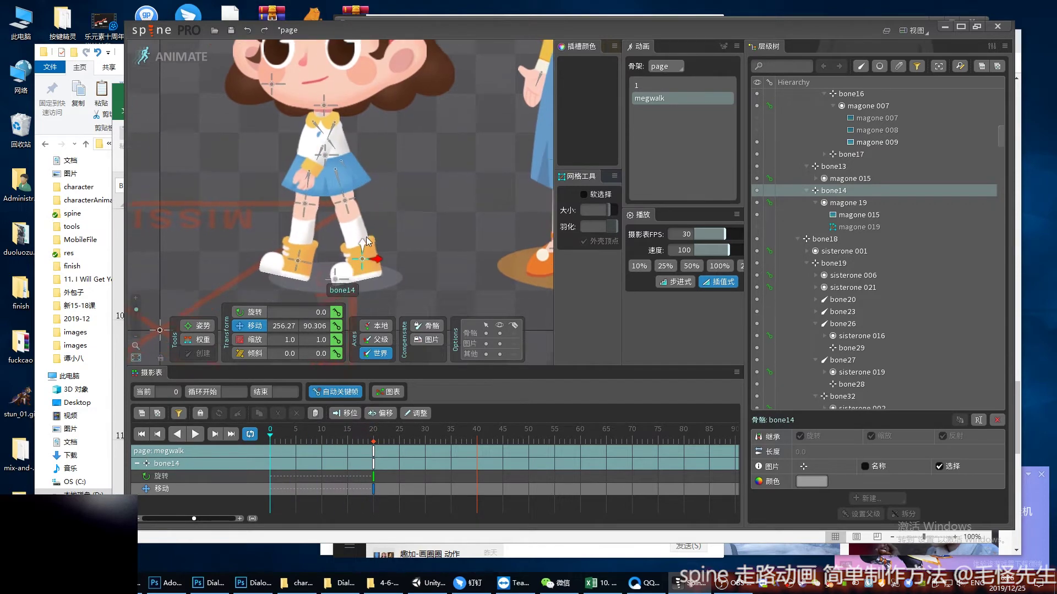
Step: Select the leg bones including bone13 and key them all at frame 0
left_click_drag(331, 237, 337, 198)
left_click(344, 176, "ctrl")
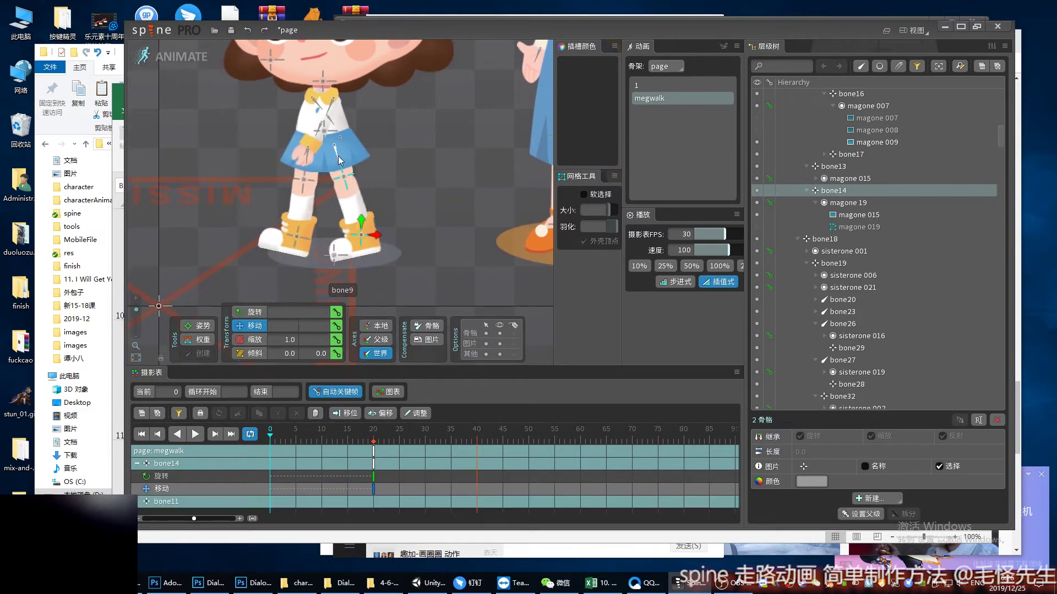
left_click(336, 155, "ctrl")
left_click(305, 178, "ctrl")
left_click(308, 150, "ctrl")
left_click(318, 109, "ctrl")
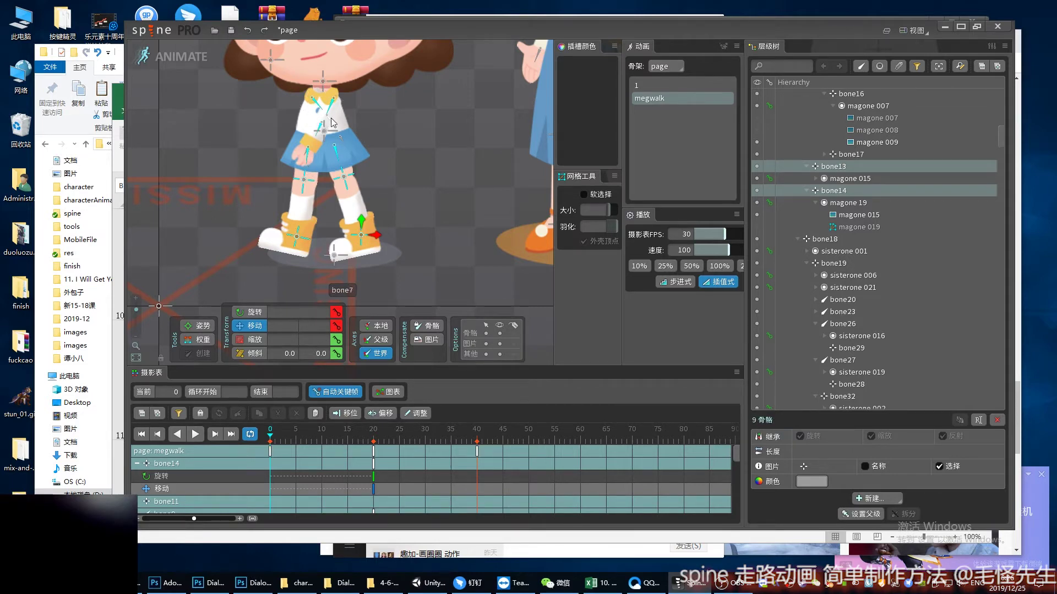
left_click(336, 326)
left_click(337, 312)
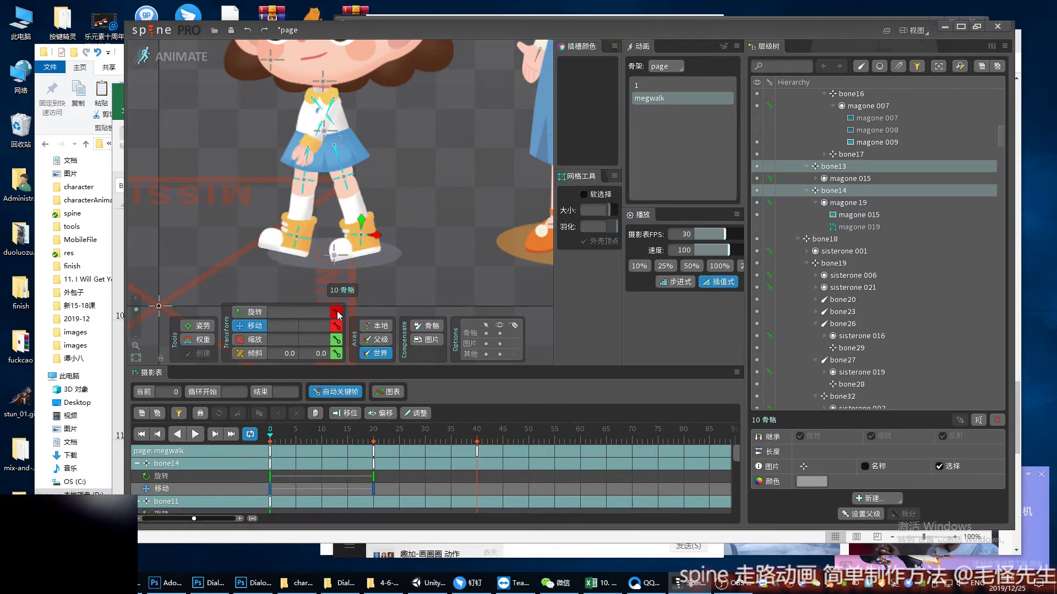
Step: Copy the frame-0 leg keys to frame 40 and scrub through the walk
left_click(271, 464)
key("ctrl+c")
left_click(477, 435)
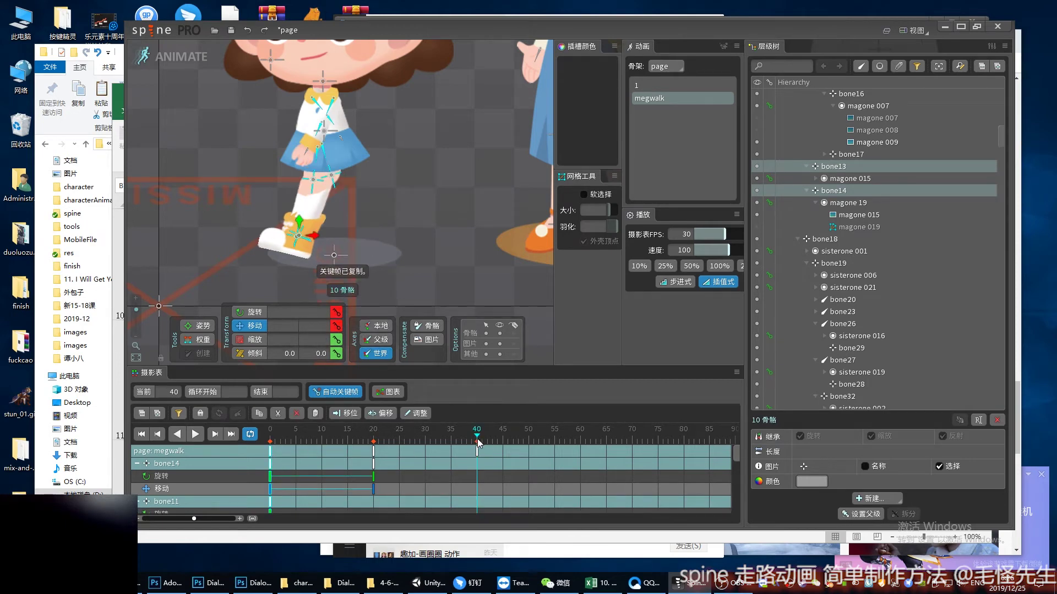
key("ctrl+v")
left_click(373, 440)
mouse_move(373, 440)
left_mouse_down()
mouse_move(288, 448)
mouse_move(322, 445)
left_mouse_up()
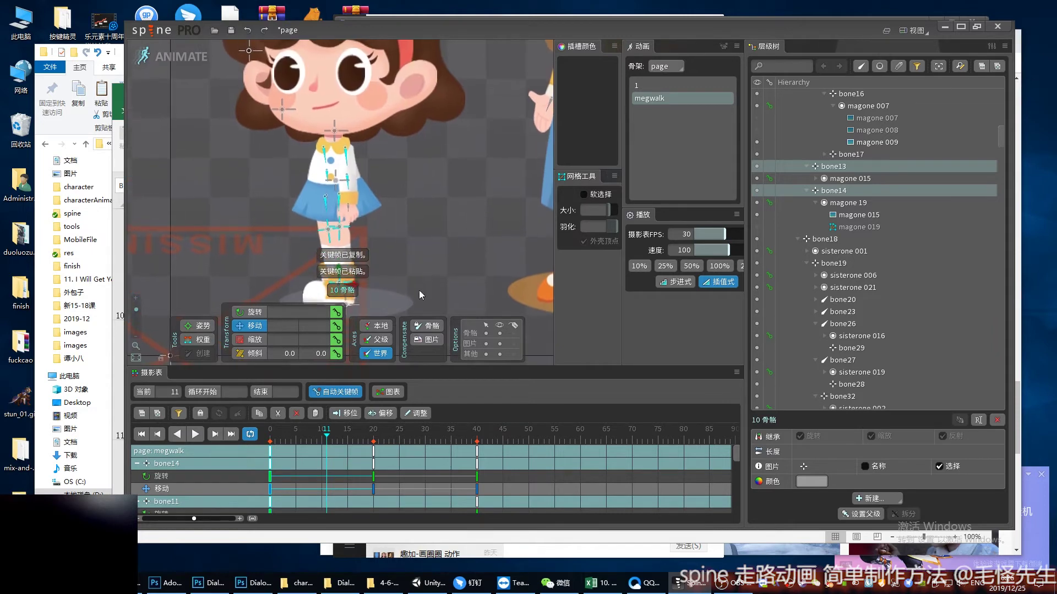
Step: Play back the walk, save the project, and return to frame 0
key("l")
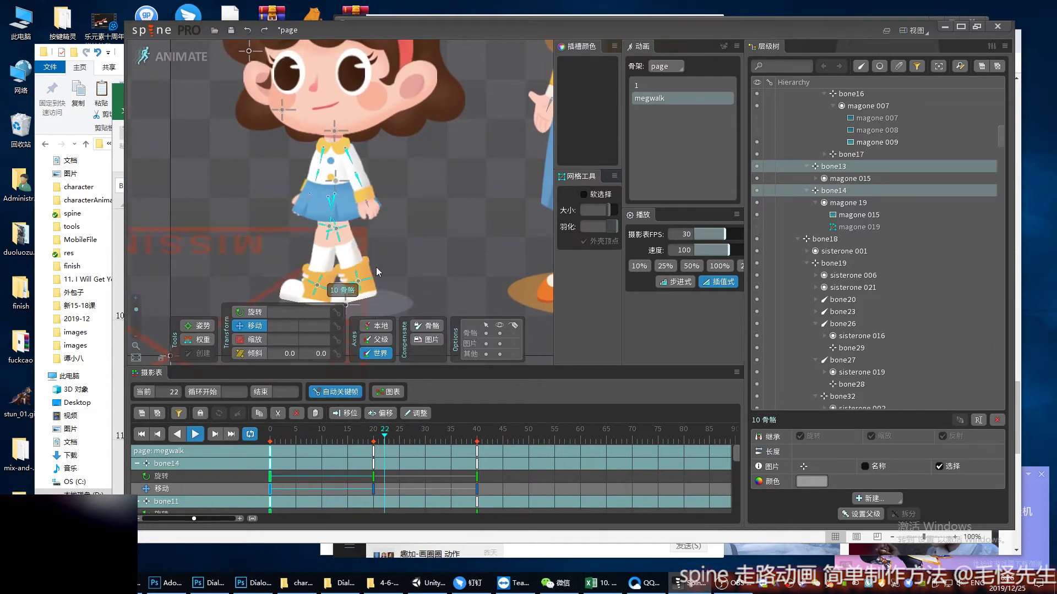
left_click_drag(372, 300, 419, 237)
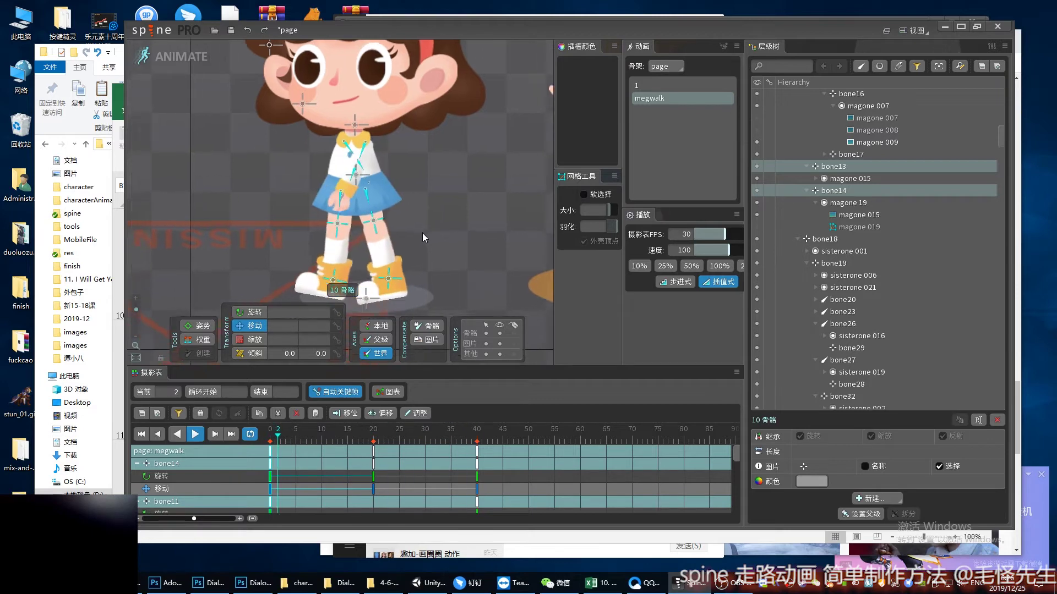
key("ctrl+s")
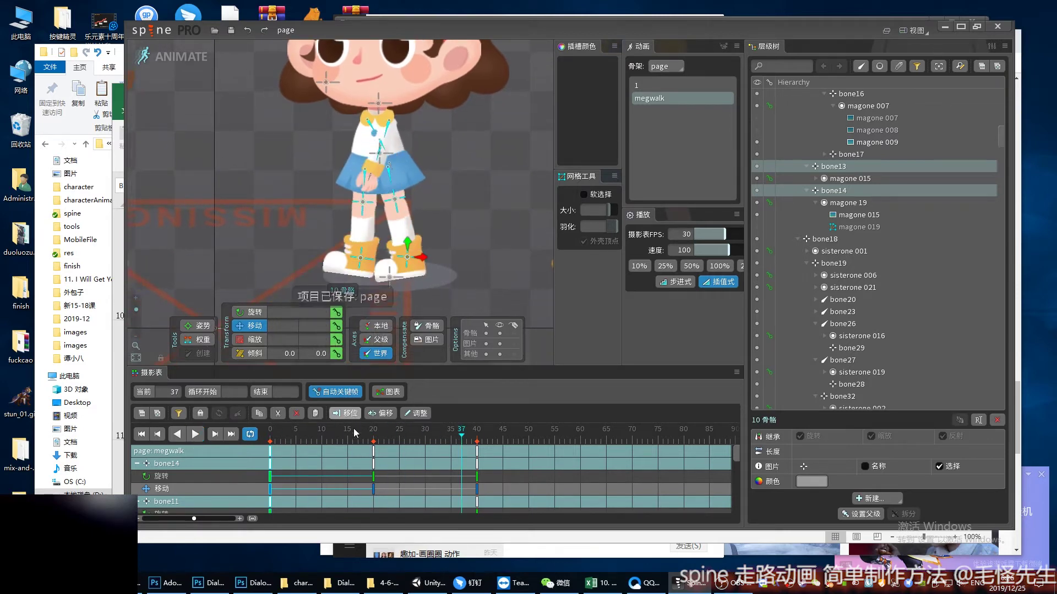
key("space")
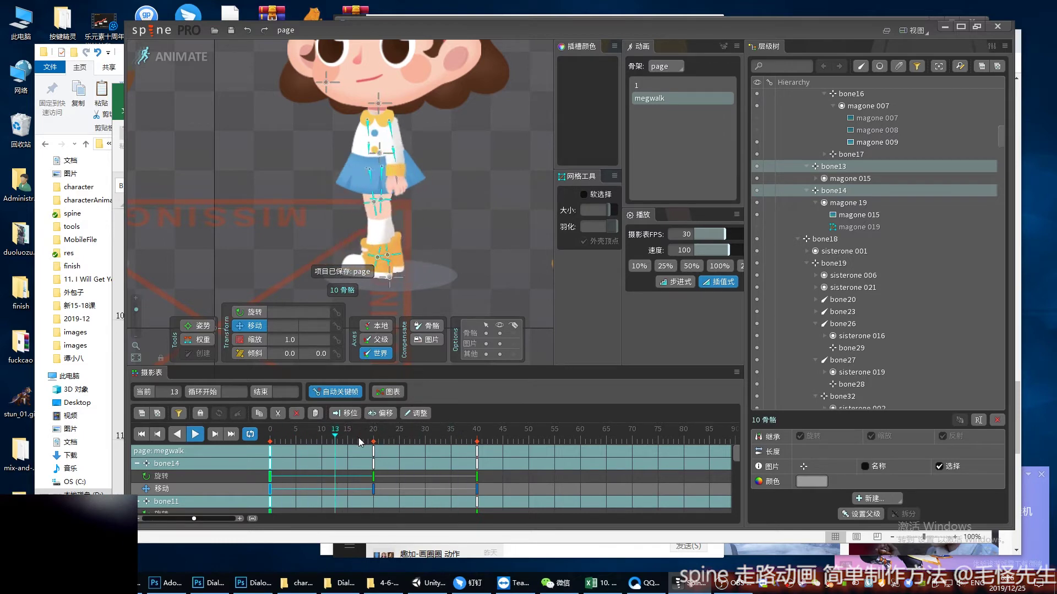
key("space")
key("Home")
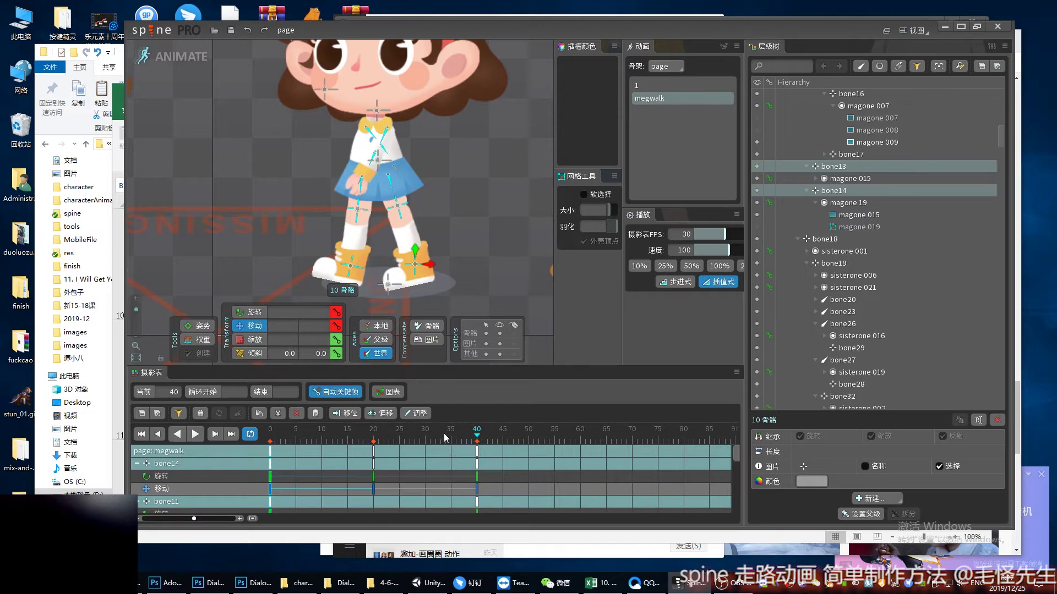
left_click(375, 435)
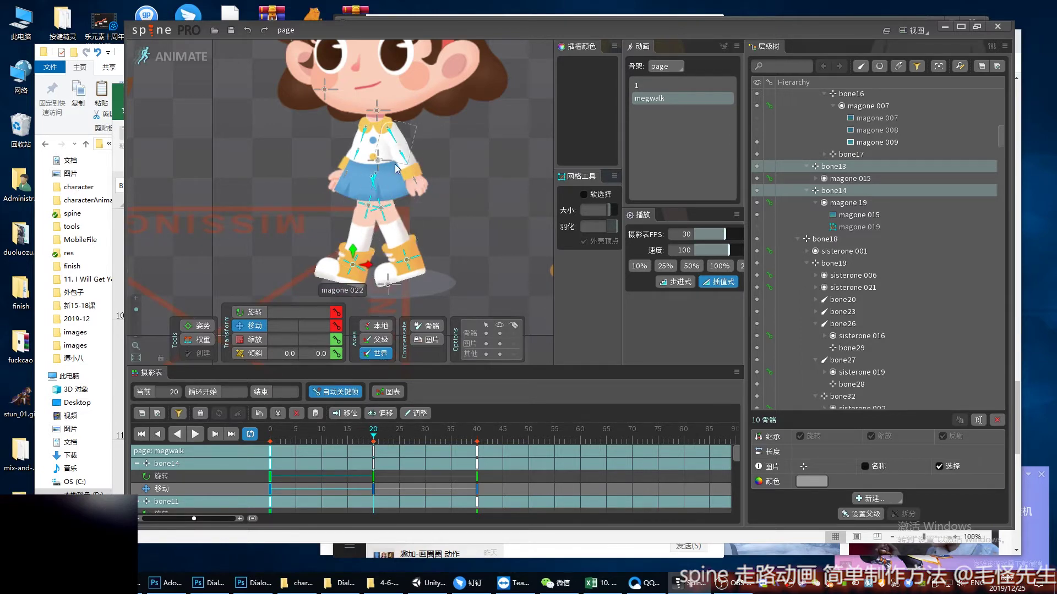
key("space")
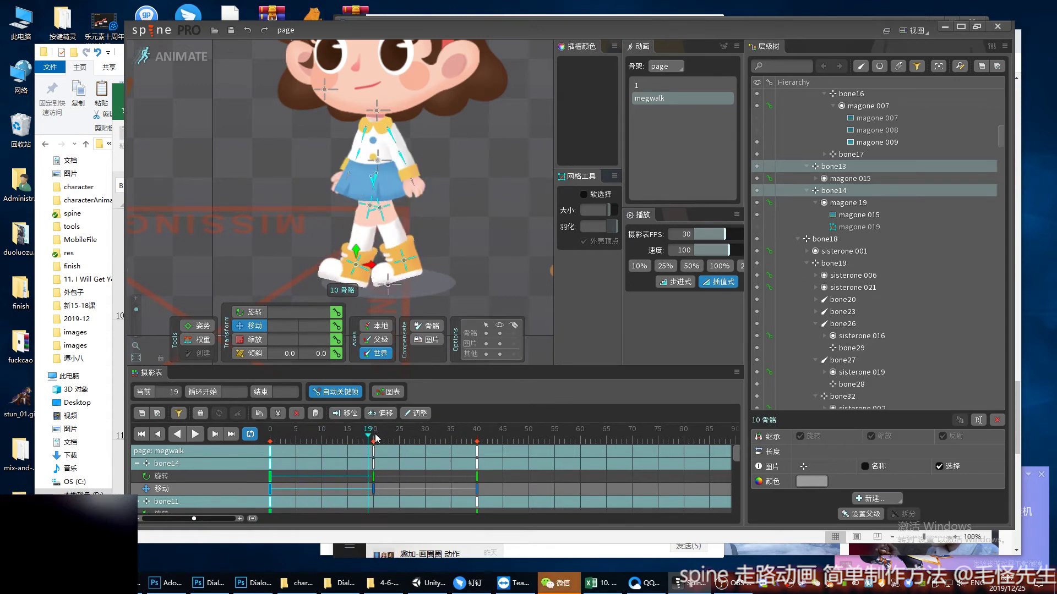
left_click_drag(370, 440, 322, 438)
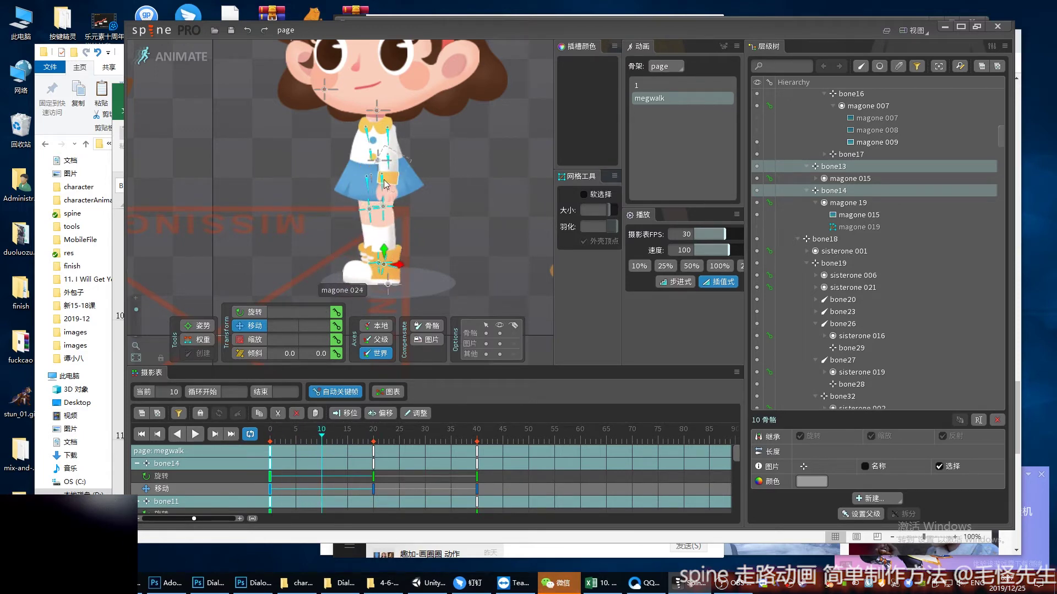
Step: Clear the selection, scrub to frame 10, and rotate bone9 to key its passing pose
mouse_move(322, 430)
left_mouse_down()
mouse_move(334, 439)
mouse_move(323, 437)
left_mouse_up()
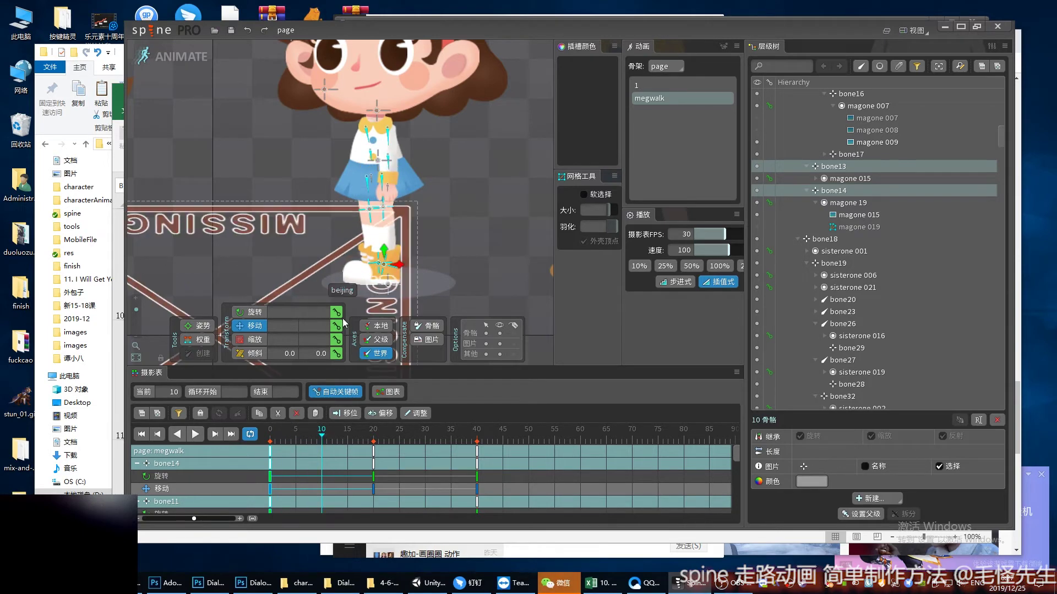
left_click(418, 248)
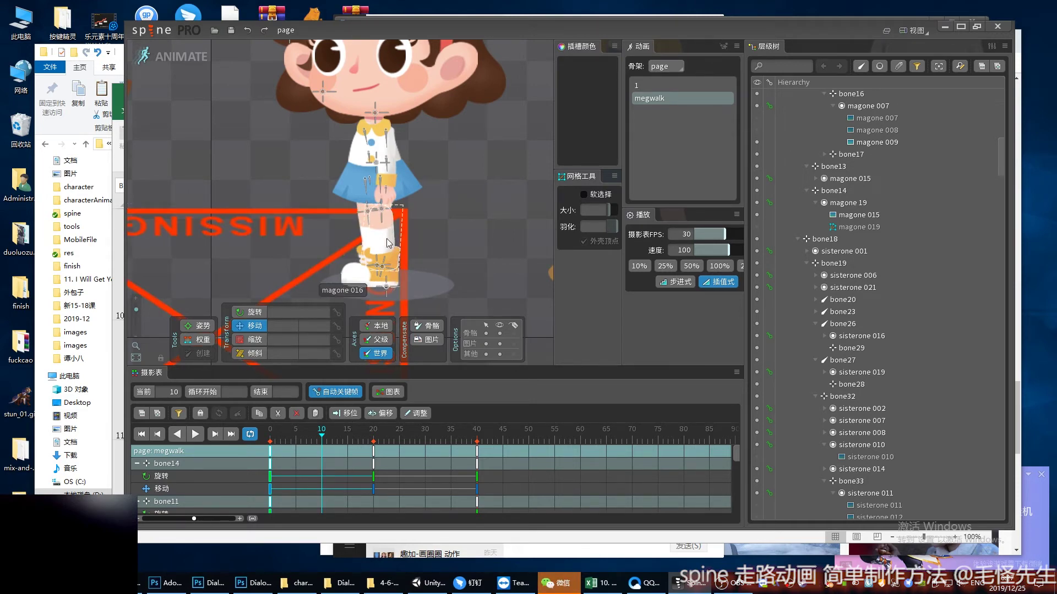
left_click_drag(323, 430, 250, 432)
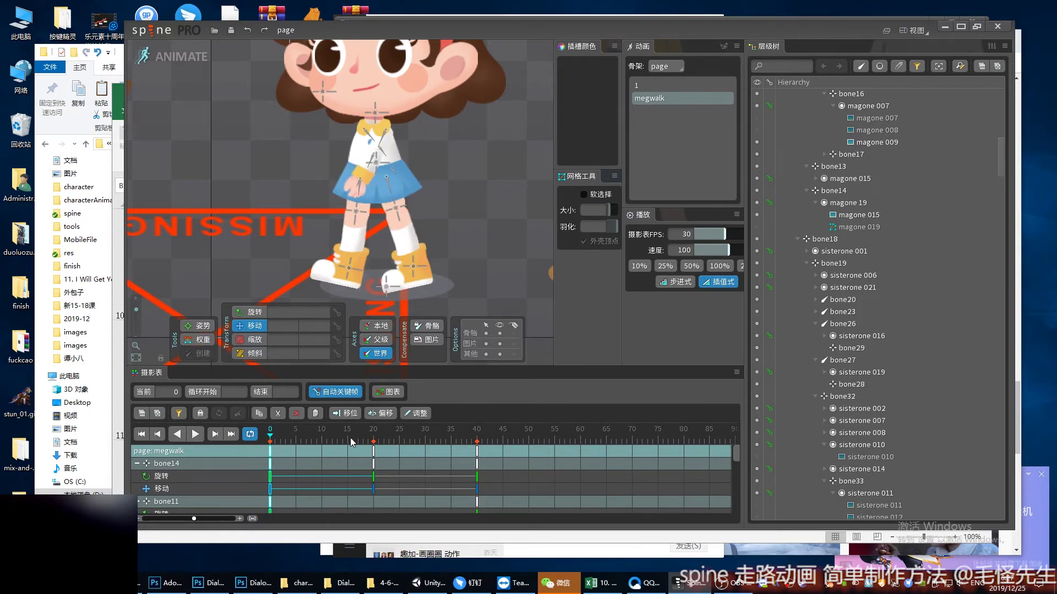
mouse_move(352, 442)
left_mouse_down()
mouse_move(315, 443)
mouse_move(324, 441)
left_mouse_up()
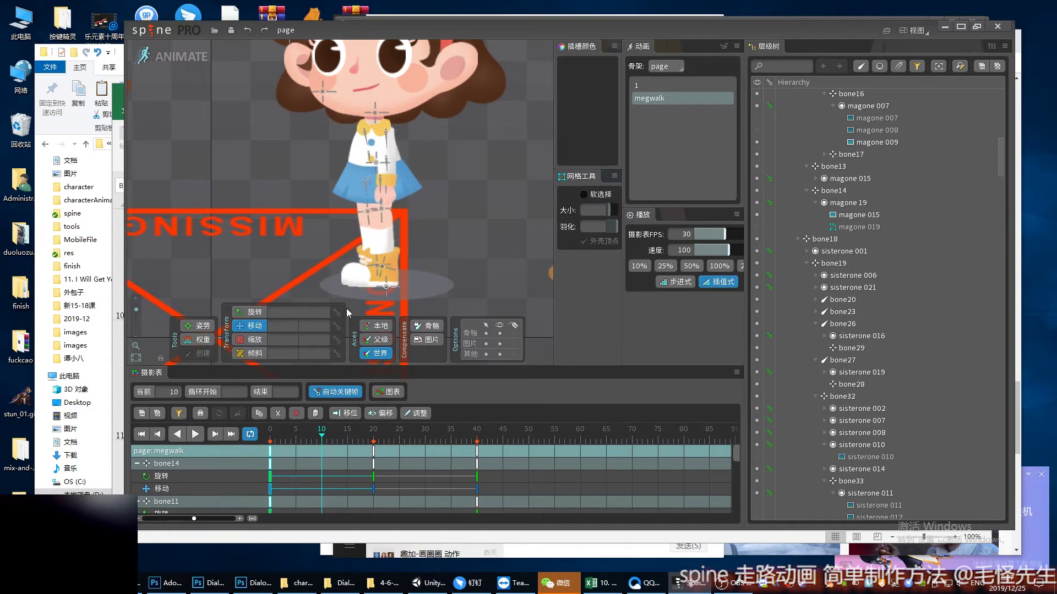
key("c")
left_click_drag(384, 191, 390, 274)
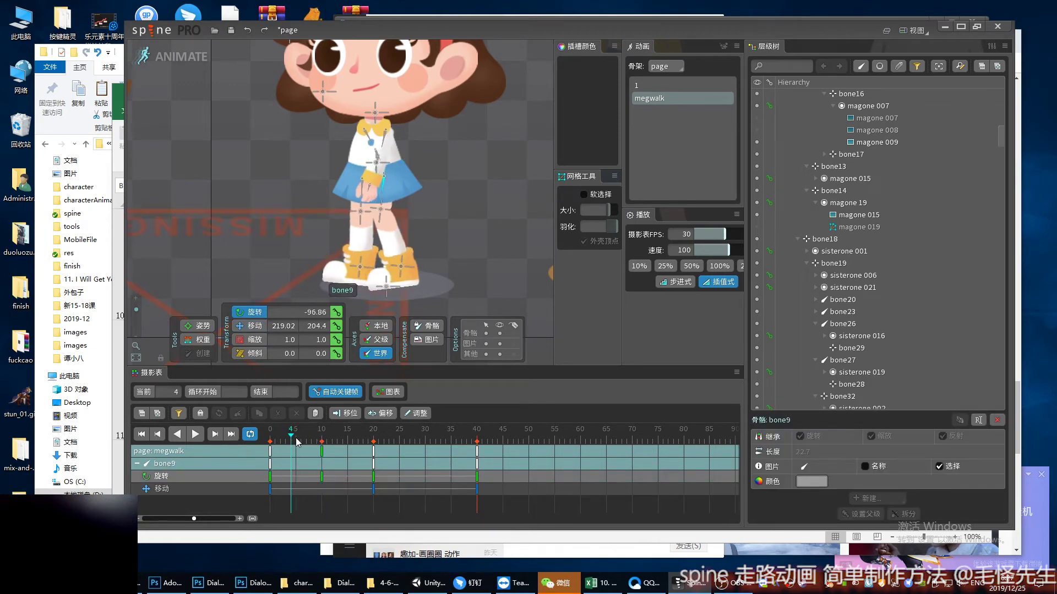
left_click(374, 266)
key("v")
left_click_drag(377, 265, 393, 190)
key("c")
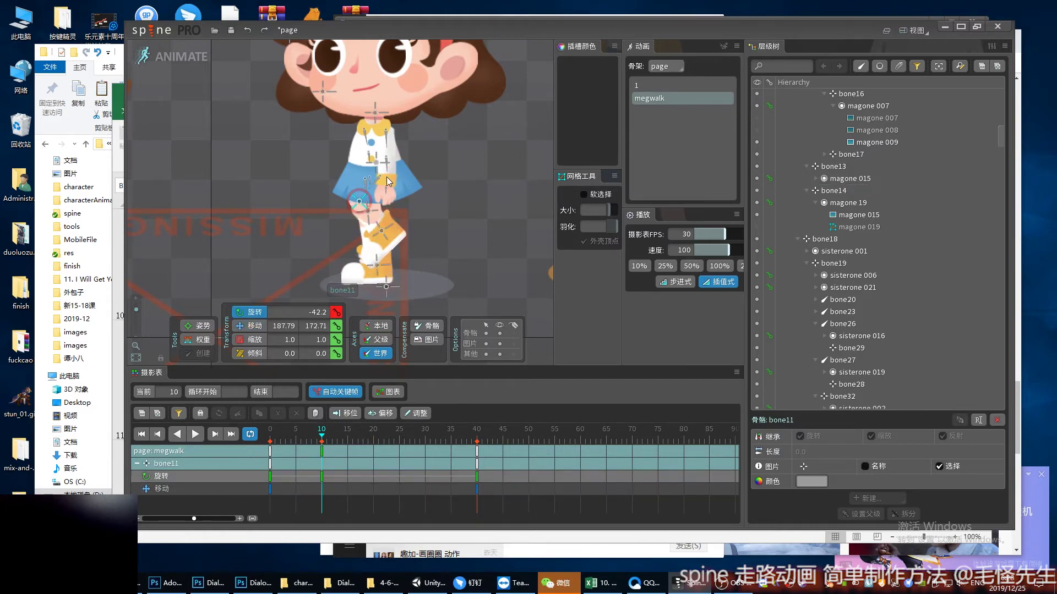
left_click(383, 231)
key("v")
mouse_move(385, 234)
left_mouse_down()
mouse_move(430, 231)
mouse_move(389, 228)
left_mouse_up()
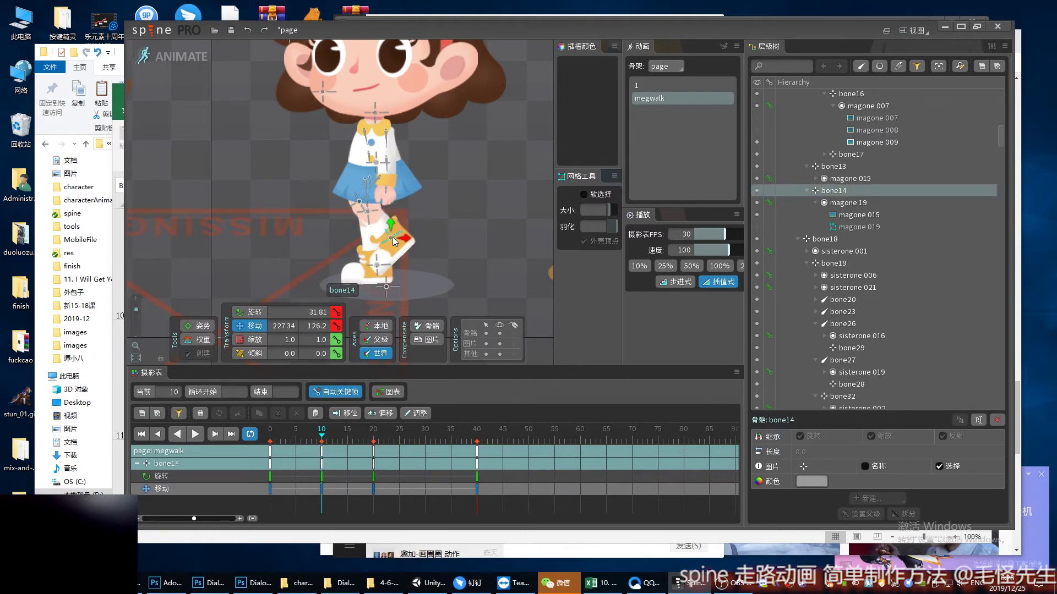
left_click(260, 438)
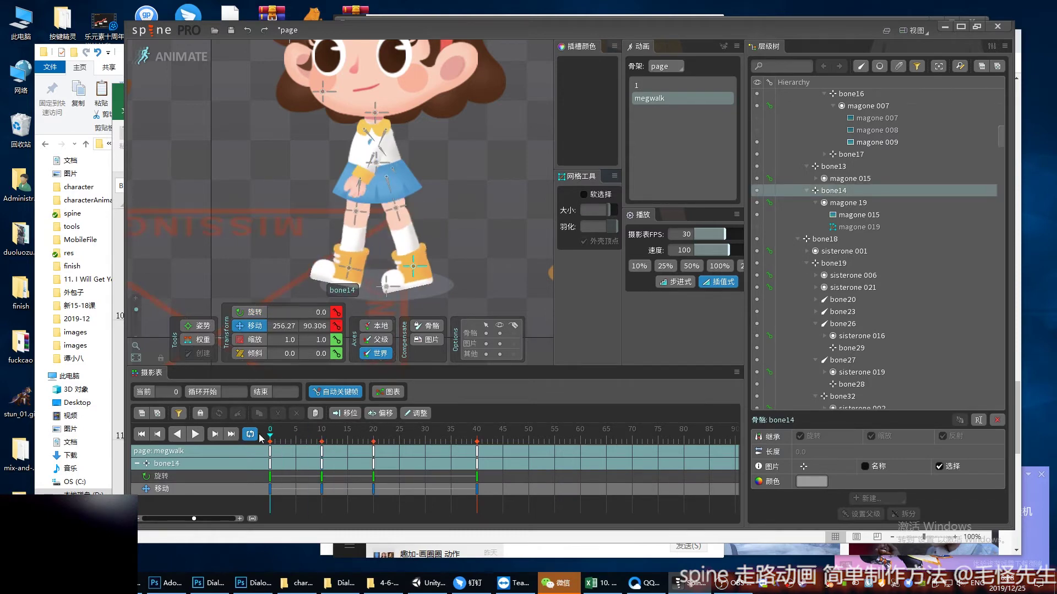
mouse_move(260, 438)
left_mouse_down()
mouse_move(319, 432)
mouse_move(290, 432)
left_mouse_up()
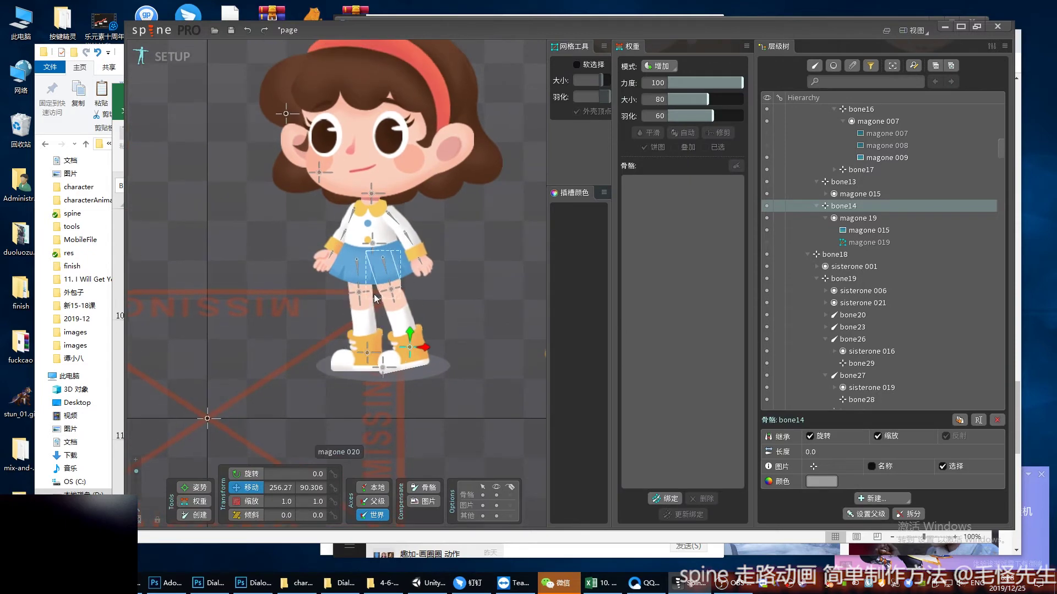
Step: Select the magone 017 leg image, the magone 016 leg mesh and bone11
left_click(367, 280)
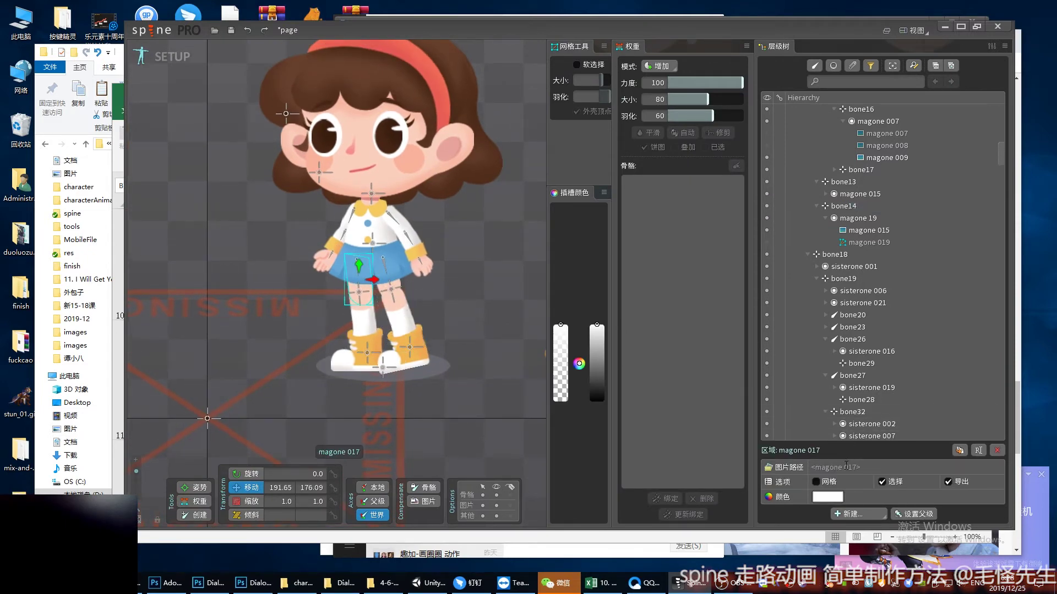
left_click(409, 320)
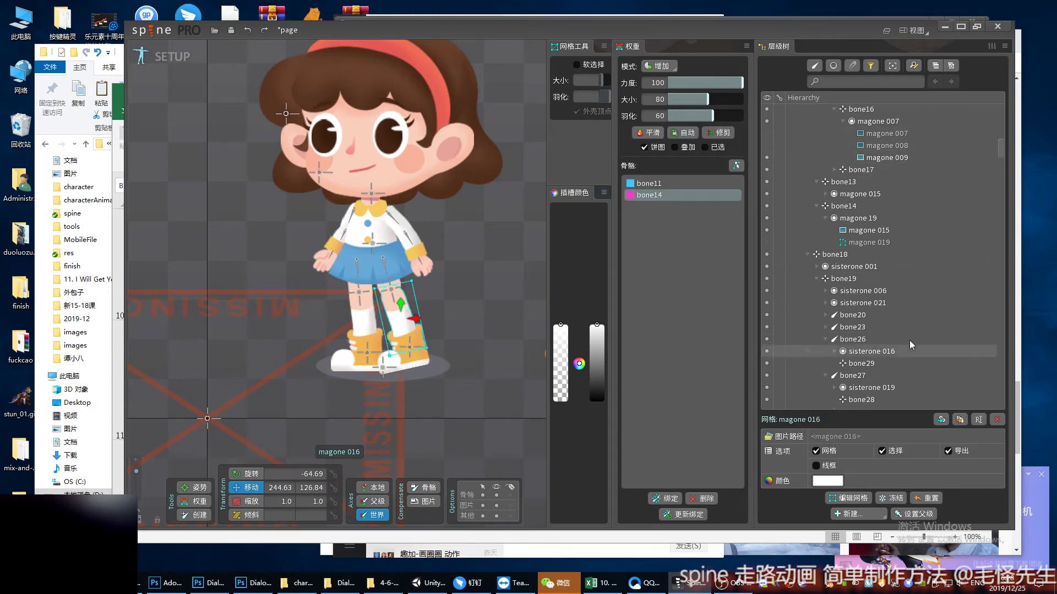
left_click(391, 290)
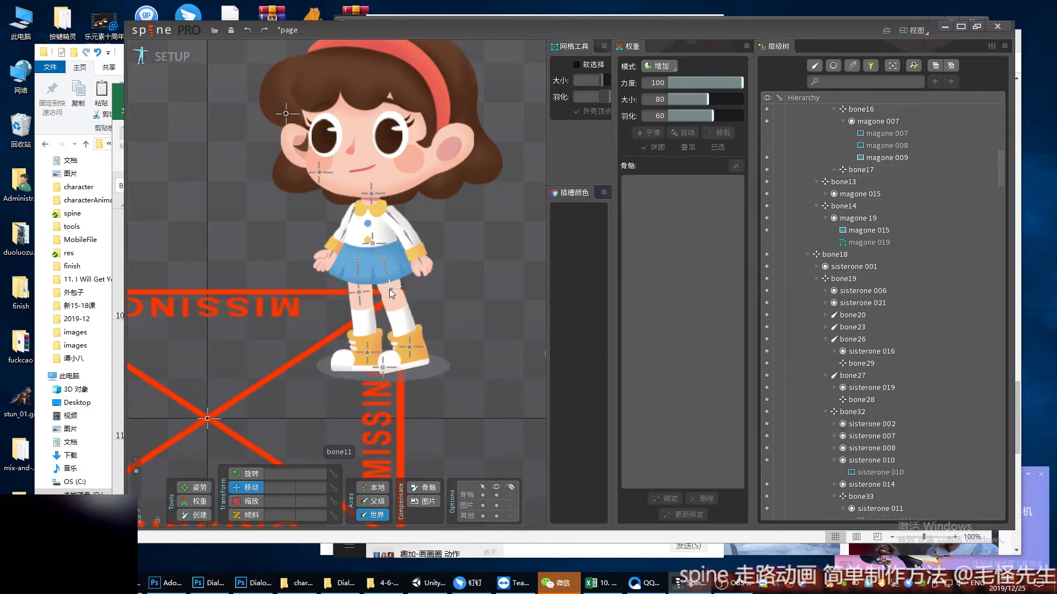
left_click_drag(1001, 147, 1005, 370)
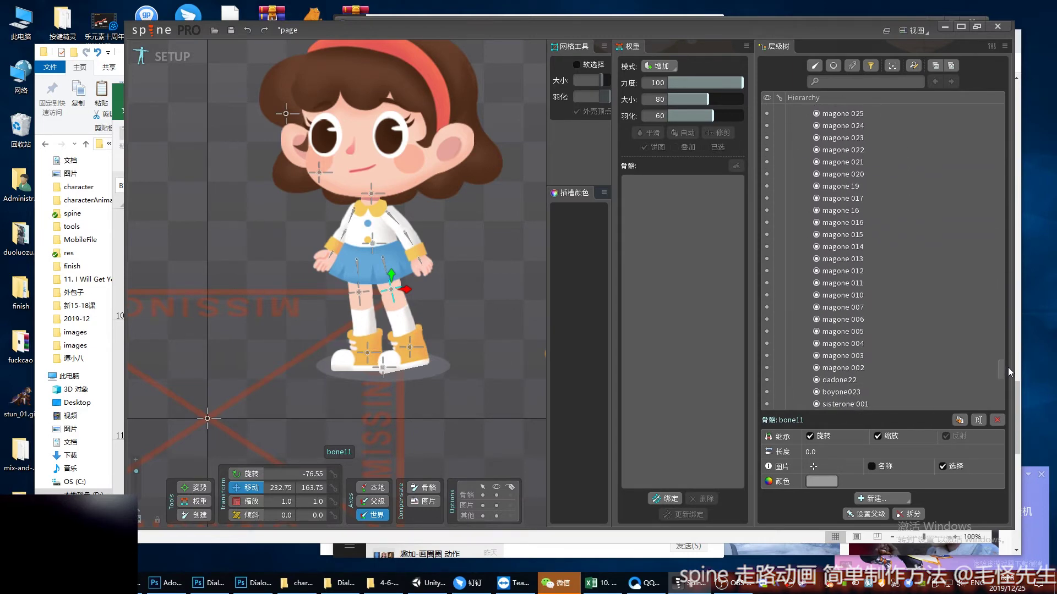
Step: Move magone 16 above magone 017 in the draw order and save the project
left_click_drag(857, 220, 857, 197)
left_click(852, 213)
key("ctrl+s")
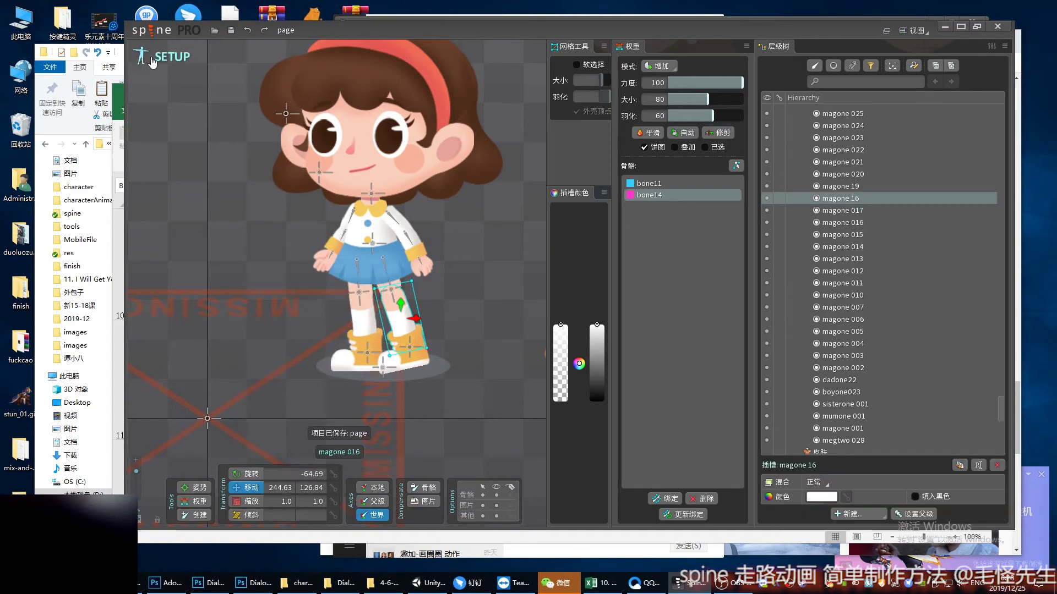
left_click(152, 60)
Step: Select bone11 and scrub the megwalk timeline between frames 0 and 19
mouse_move(318, 437)
left_mouse_down()
mouse_move(270, 445)
mouse_move(388, 439)
left_mouse_up()
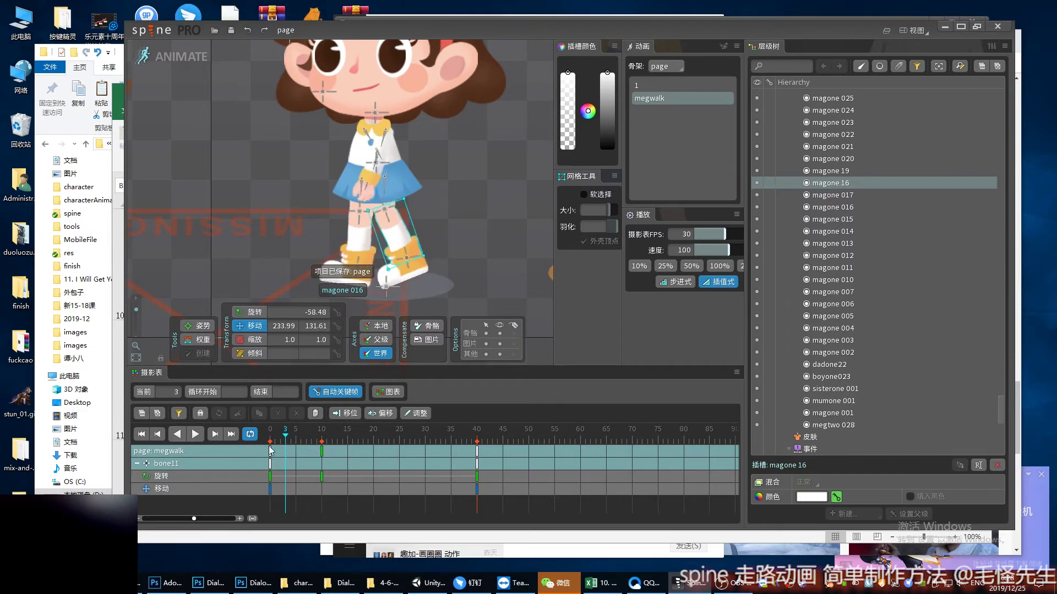
left_click_drag(315, 446, 369, 446)
left_click(365, 209)
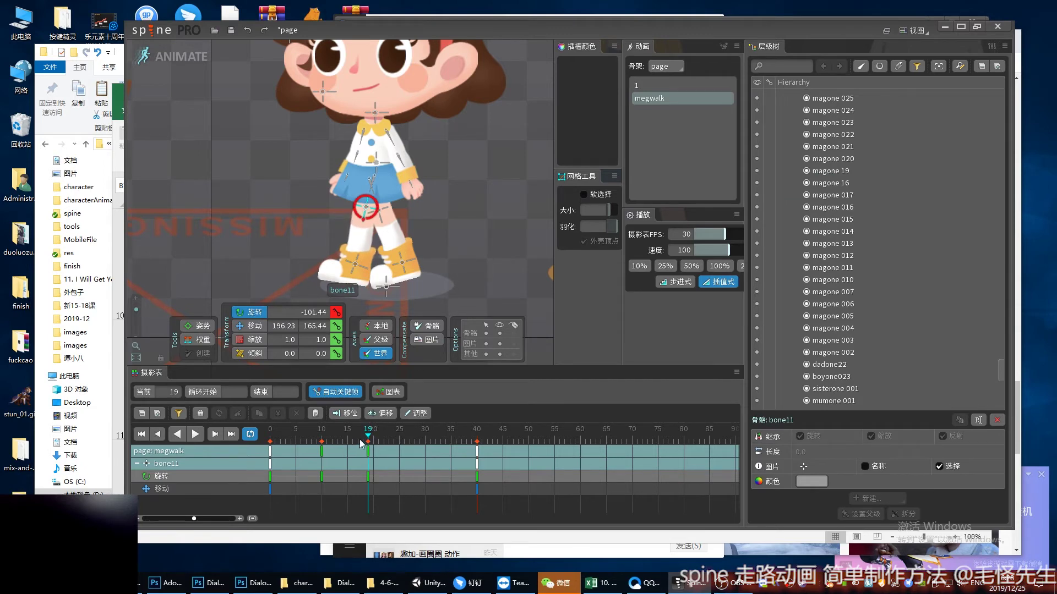
left_click(321, 450)
left_click_drag(358, 440, 285, 442)
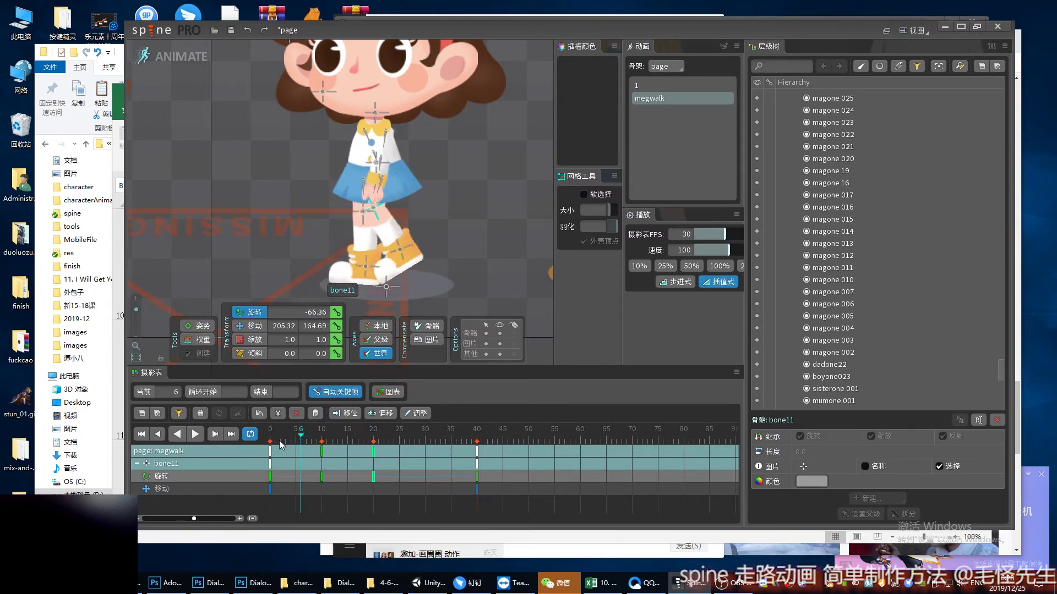
Step: Play and stop the walk, then review bone11's motion at frames 0, 20 and 7
key("space")
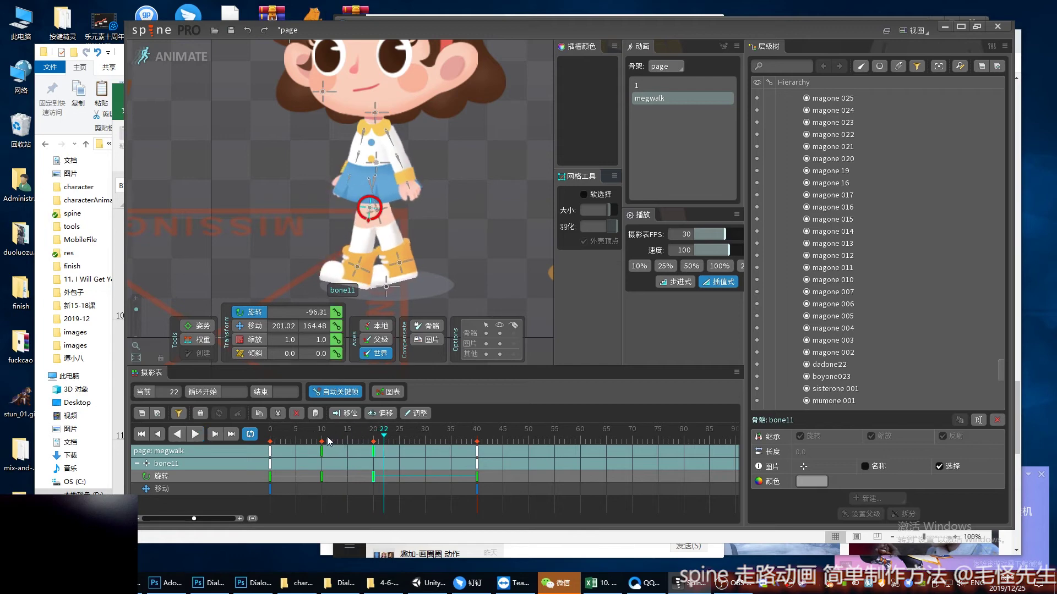
key("space")
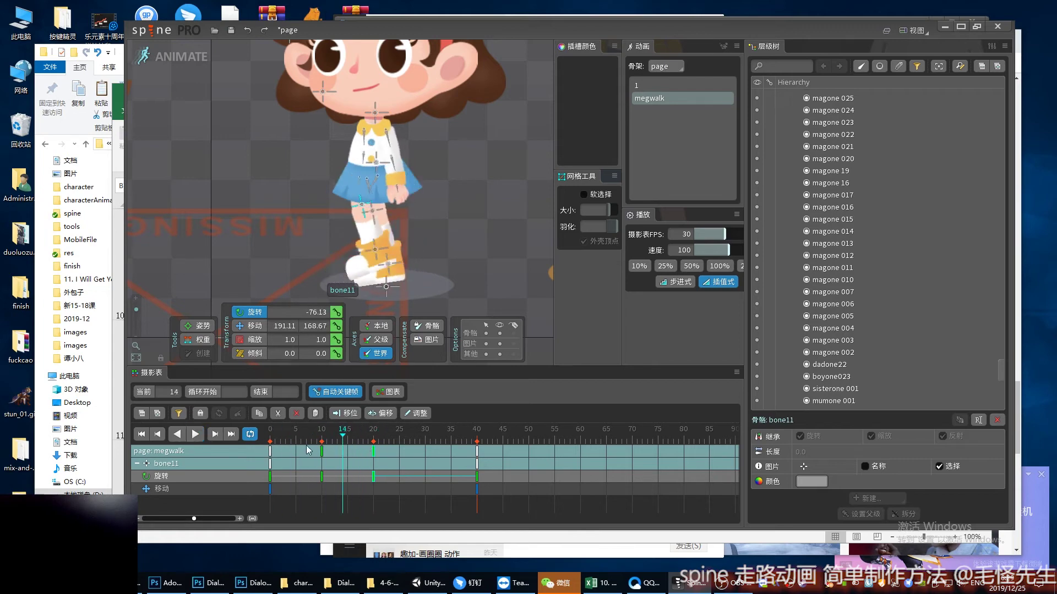
left_click(271, 437)
left_click(373, 435)
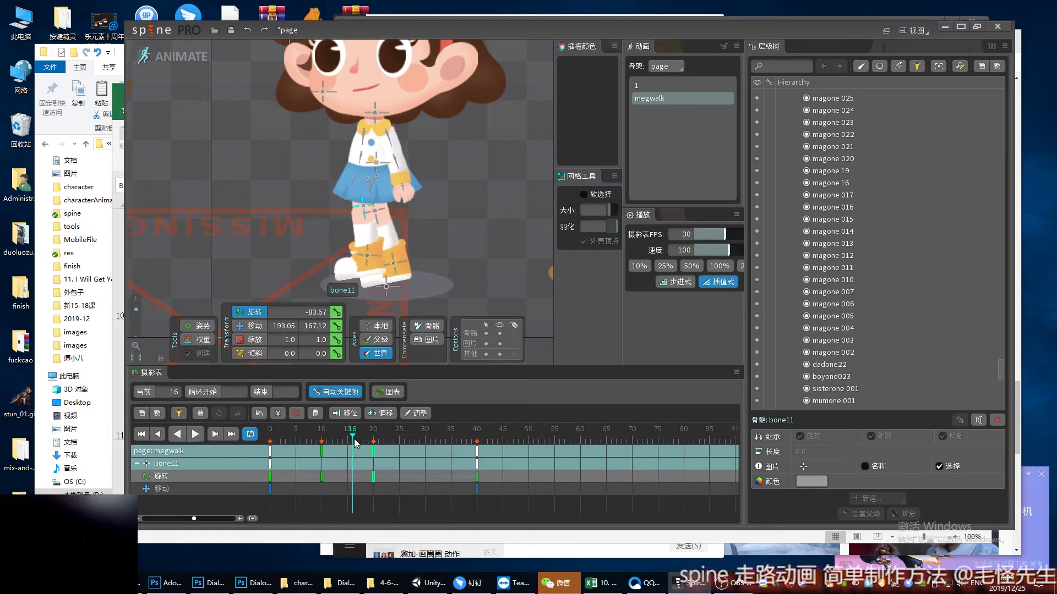
mouse_move(334, 439)
left_mouse_down()
mouse_move(271, 444)
mouse_move(461, 433)
mouse_move(411, 440)
mouse_move(425, 442)
left_mouse_up()
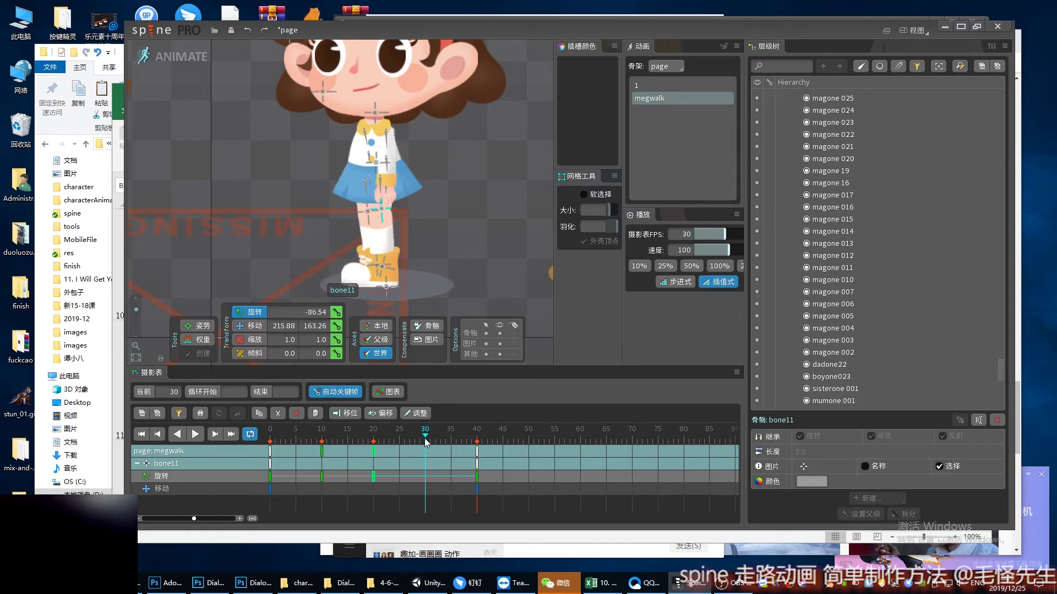
Step: Rotate the lower leg bone and move the foot to pose frame 30
left_click(378, 268)
mouse_move(393, 229)
left_mouse_down()
mouse_move(424, 259)
mouse_move(430, 229)
mouse_move(364, 192)
mouse_move(394, 175)
mouse_move(375, 229)
left_mouse_up()
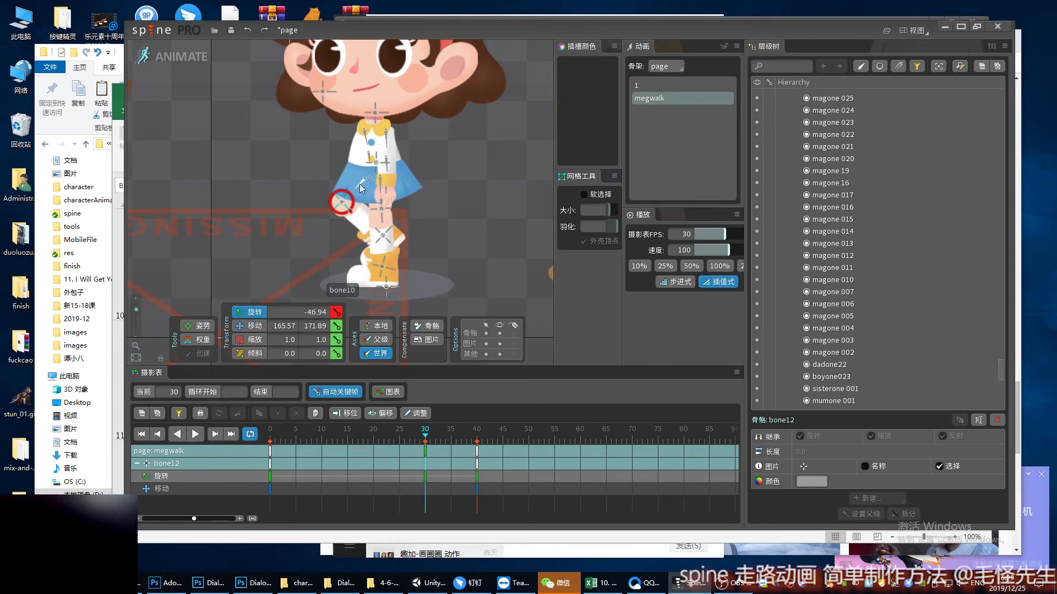
key("v")
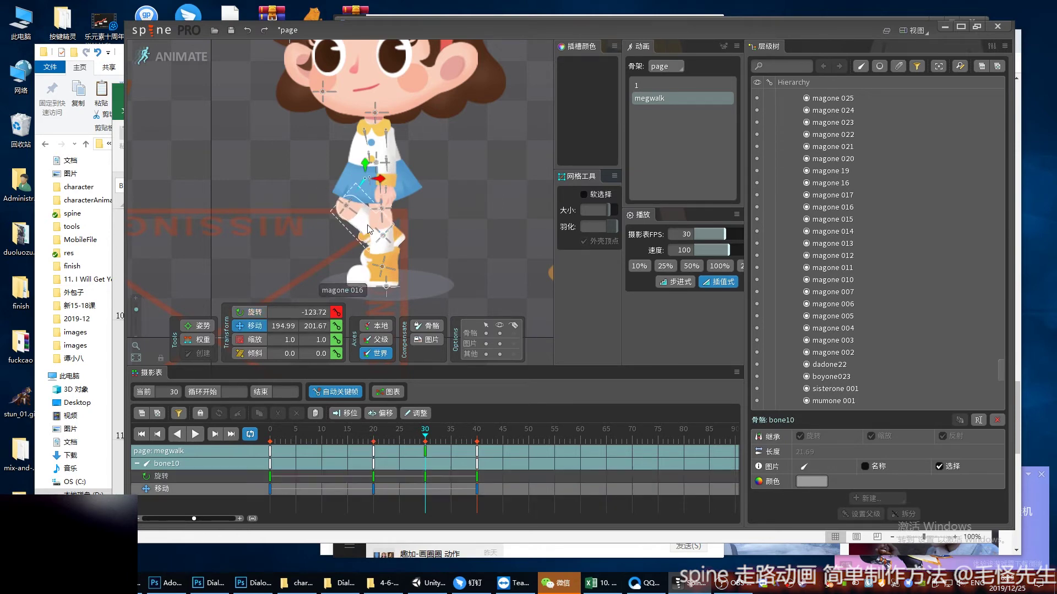
left_click_drag(382, 242, 384, 248)
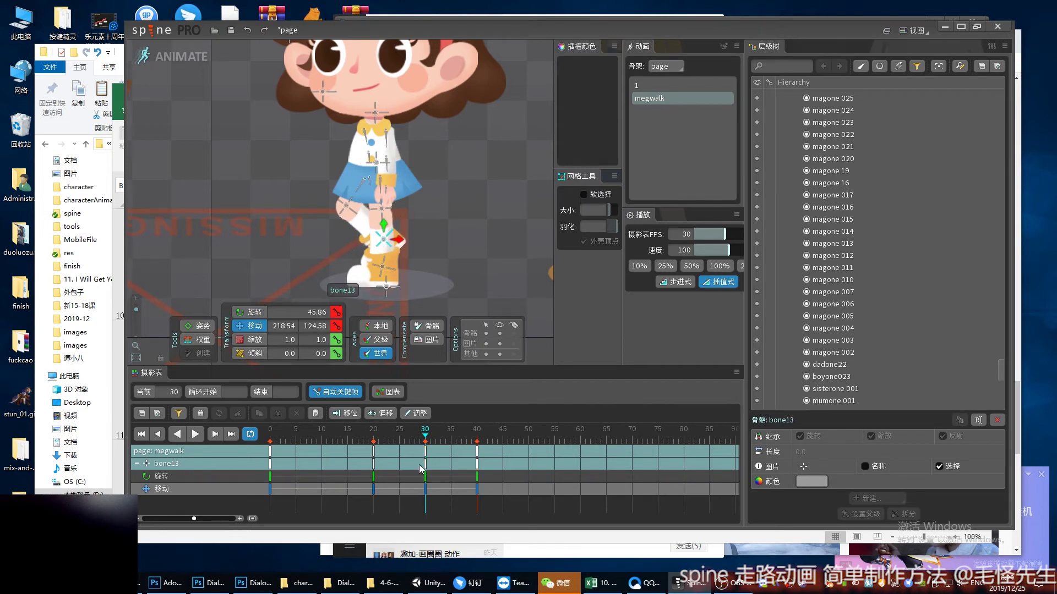
Step: Copy bone12's frame-0 rotation key to frame 20, then play the walk
left_click_drag(413, 436, 373, 435)
key("c")
left_click(378, 210)
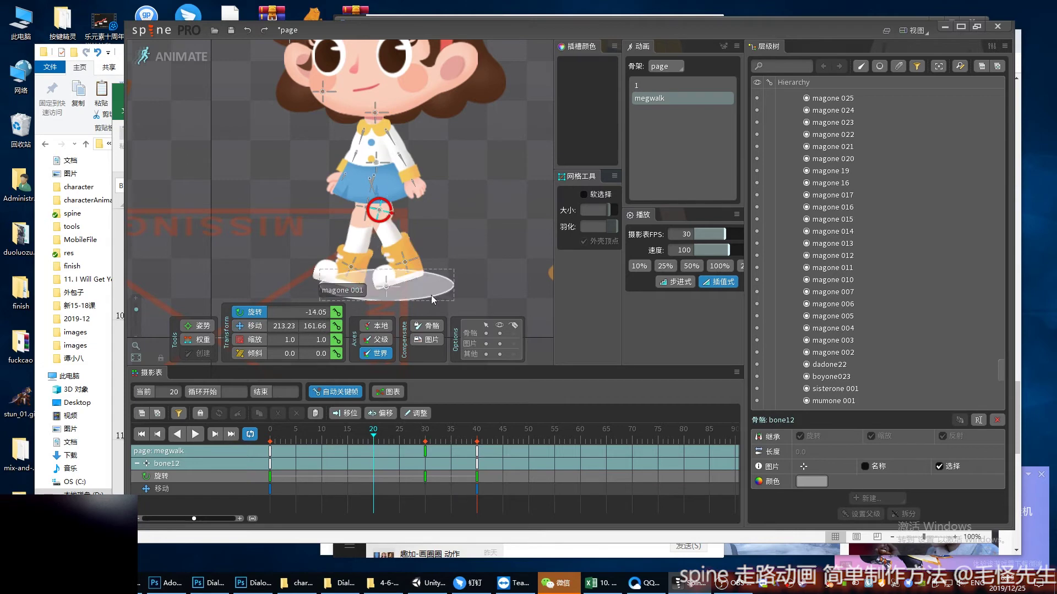
left_click(270, 476)
key("ctrl+c")
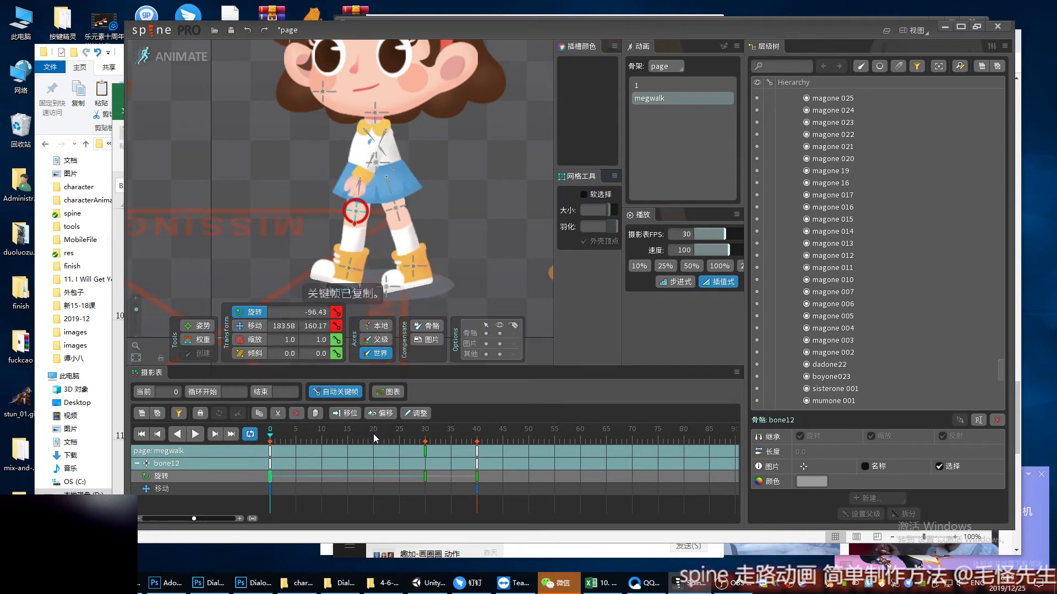
key("ctrl+v")
left_click_drag(389, 436, 456, 436)
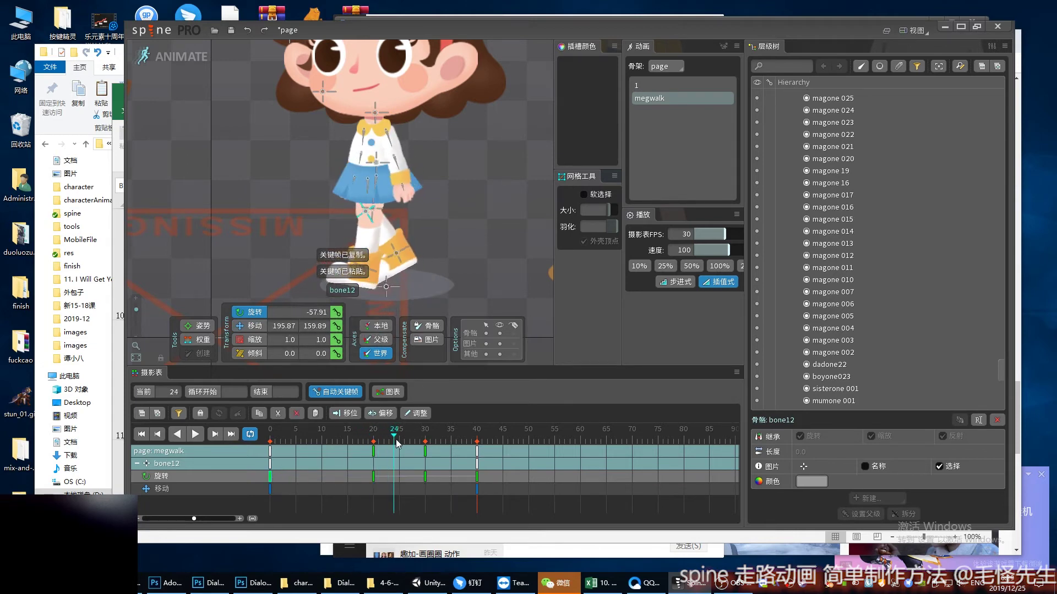
key("space")
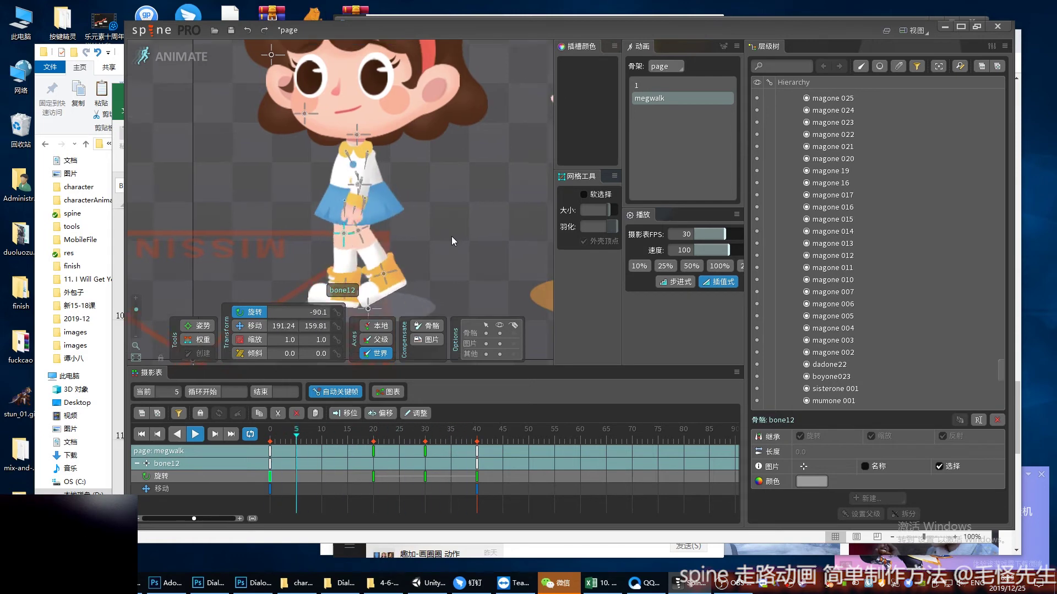
Step: Stop playback, save the project, and return to frame 0 with hip bone2 selected
key("space")
key("ctrl+s")
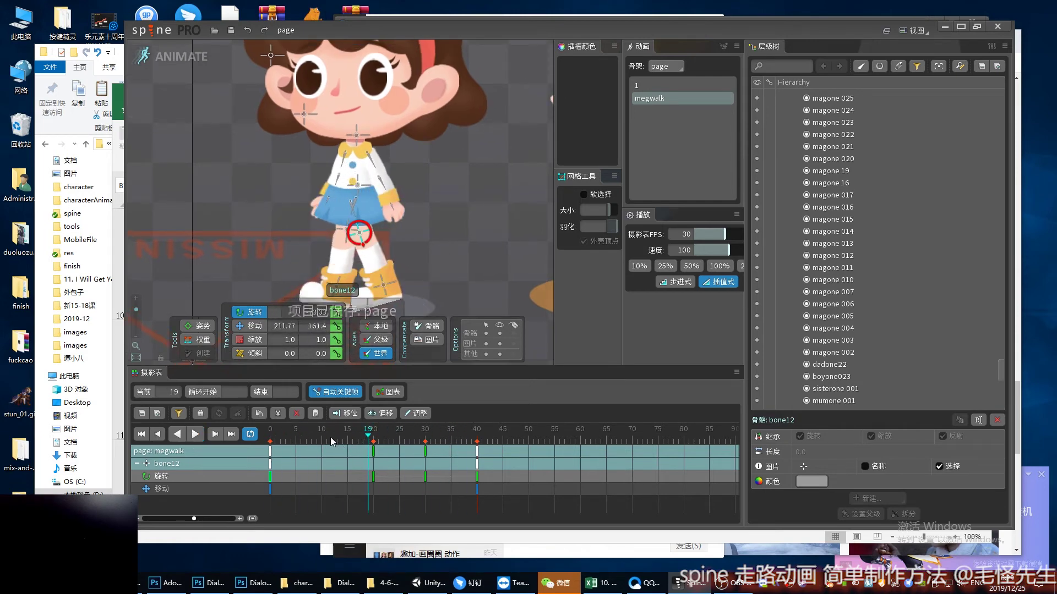
left_click_drag(330, 437, 300, 440)
left_click(270, 435)
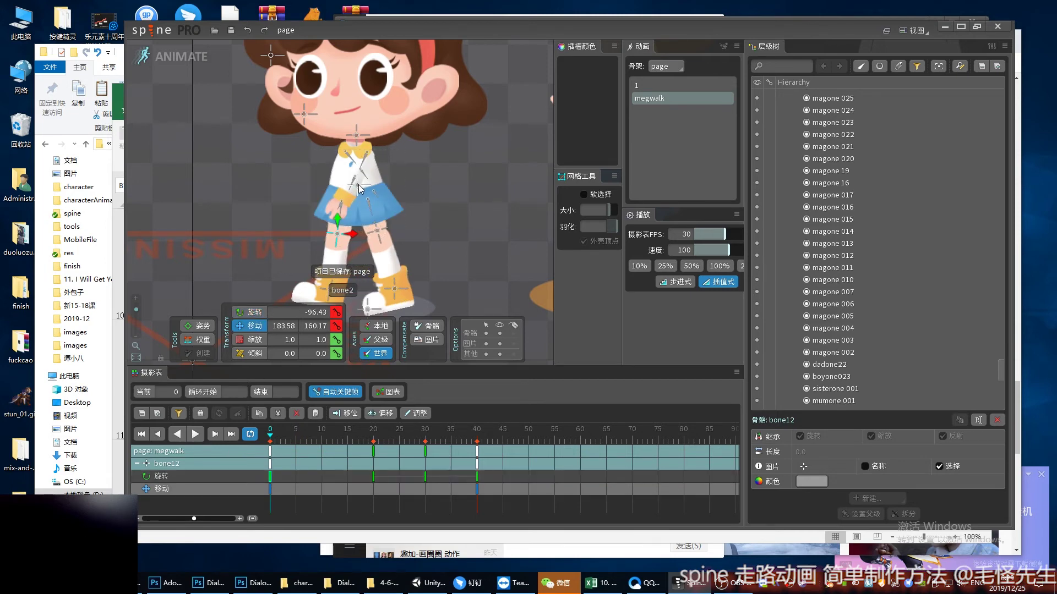
left_click(360, 186)
Step: Key bone2's position at frame 0, copy it to frame 40, and key frame 20
left_click_drag(360, 187, 362, 191)
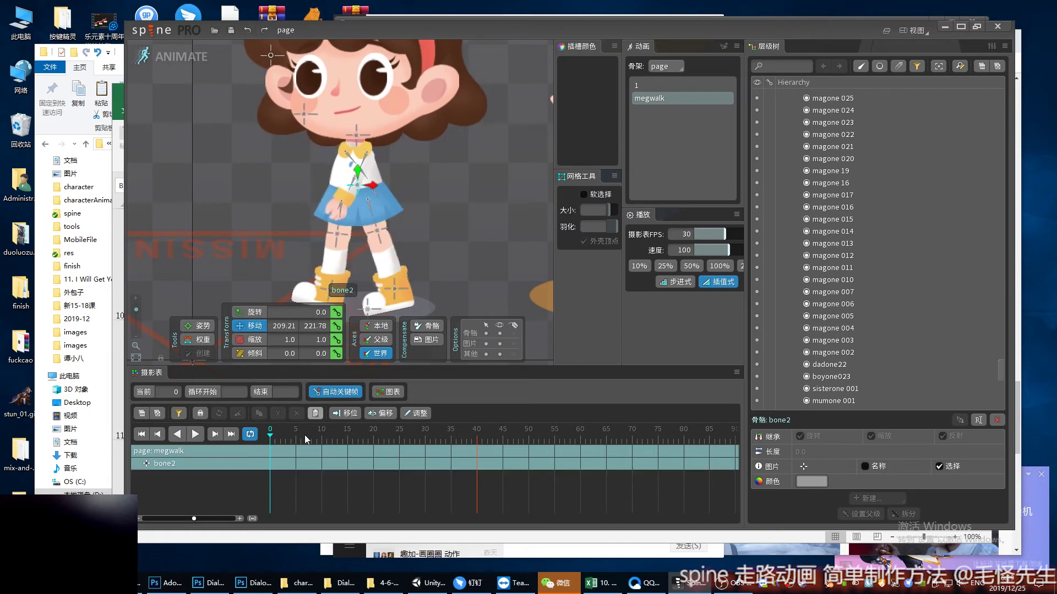
left_click(335, 326)
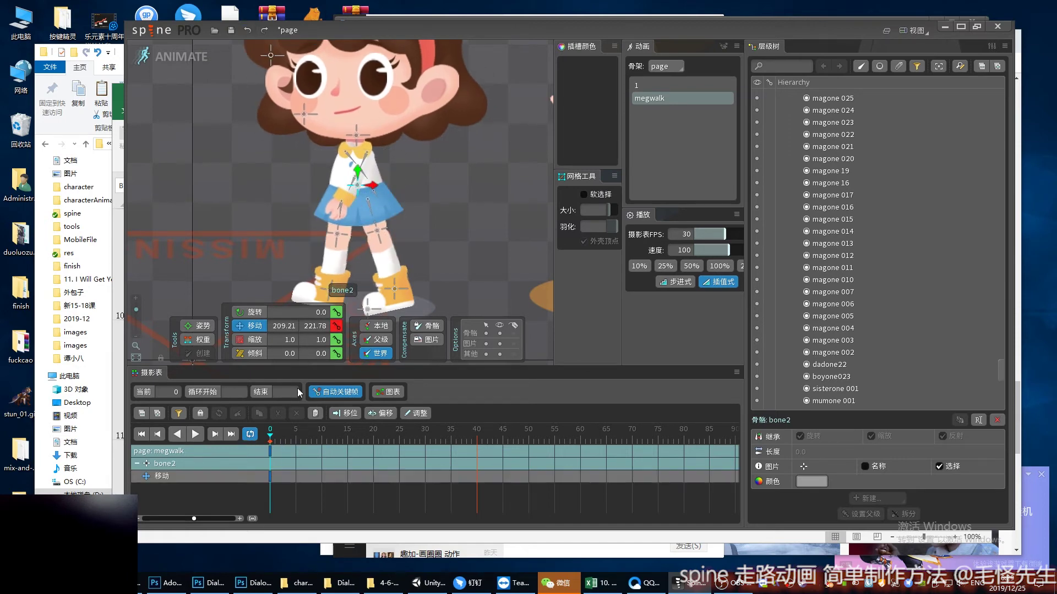
key("ctrl+c")
key("End")
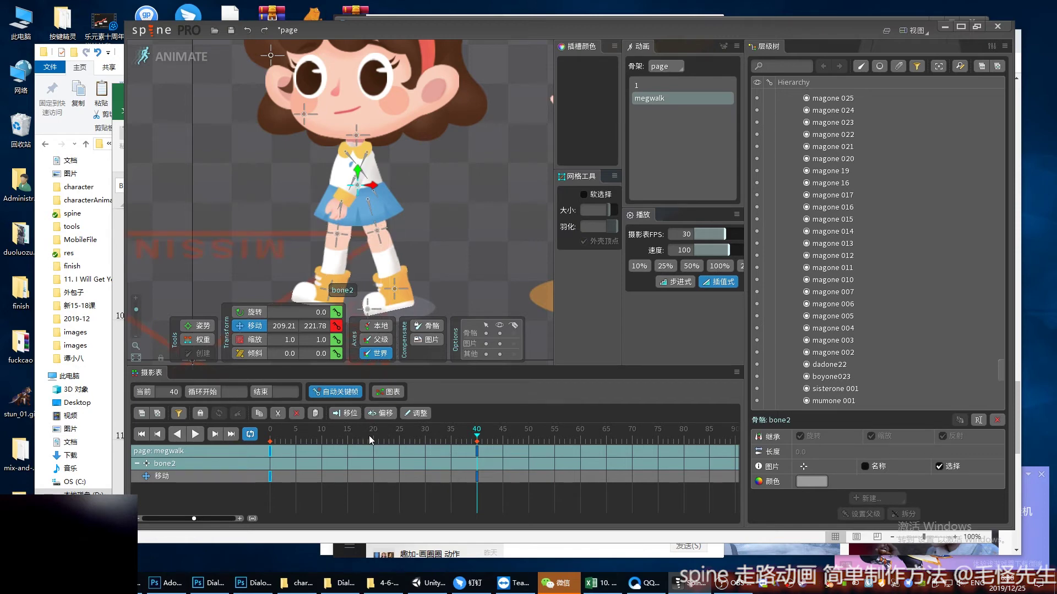
left_click(373, 437)
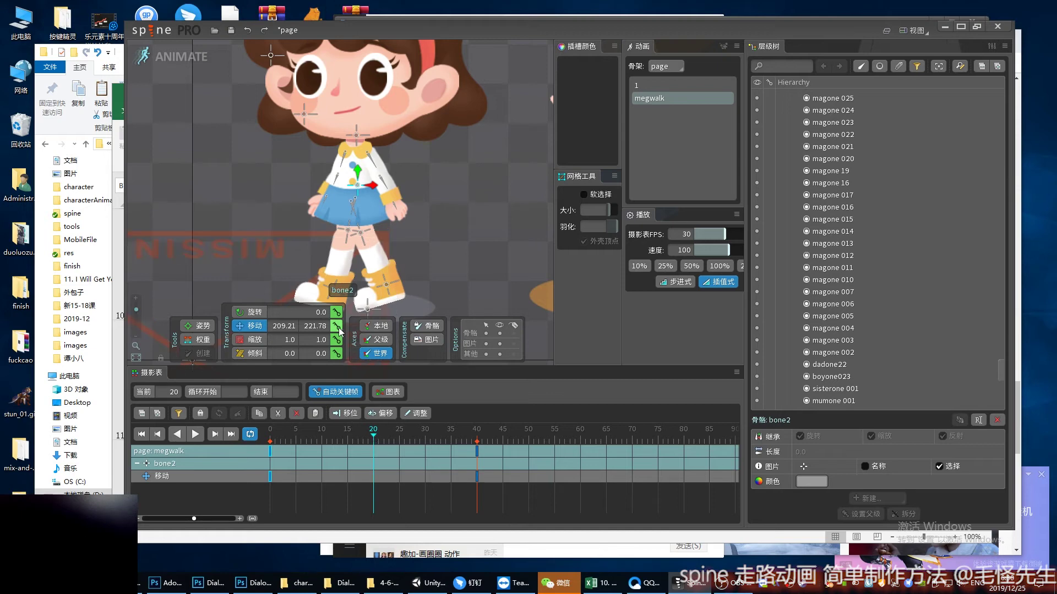
left_click(270, 437)
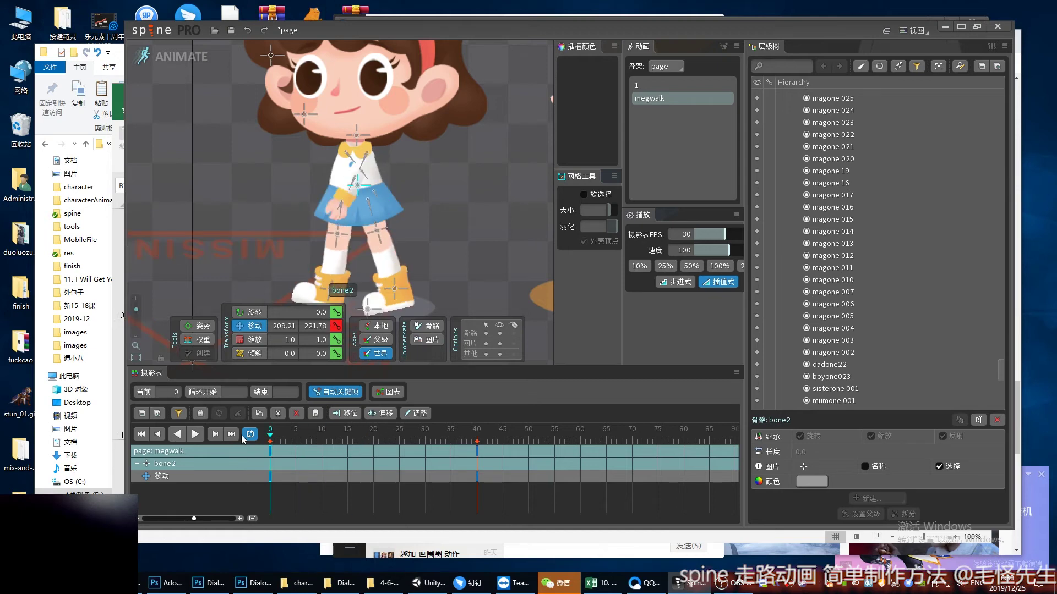
left_click(373, 438)
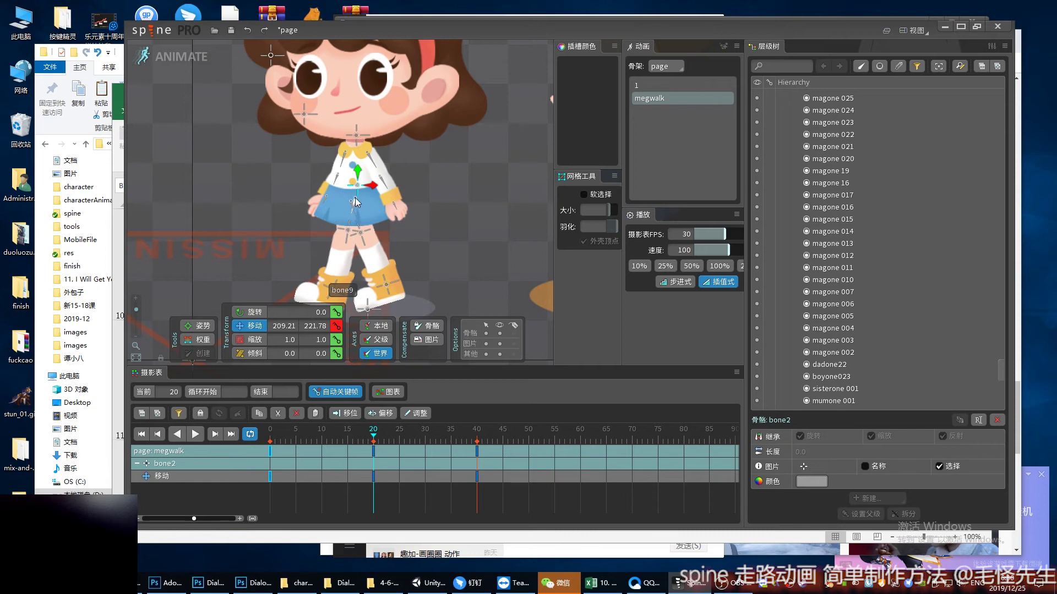
Step: Raise the hips slightly with bone2 at frame 10
mouse_move(302, 443)
left_mouse_down()
mouse_move(291, 447)
mouse_move(322, 454)
left_mouse_up()
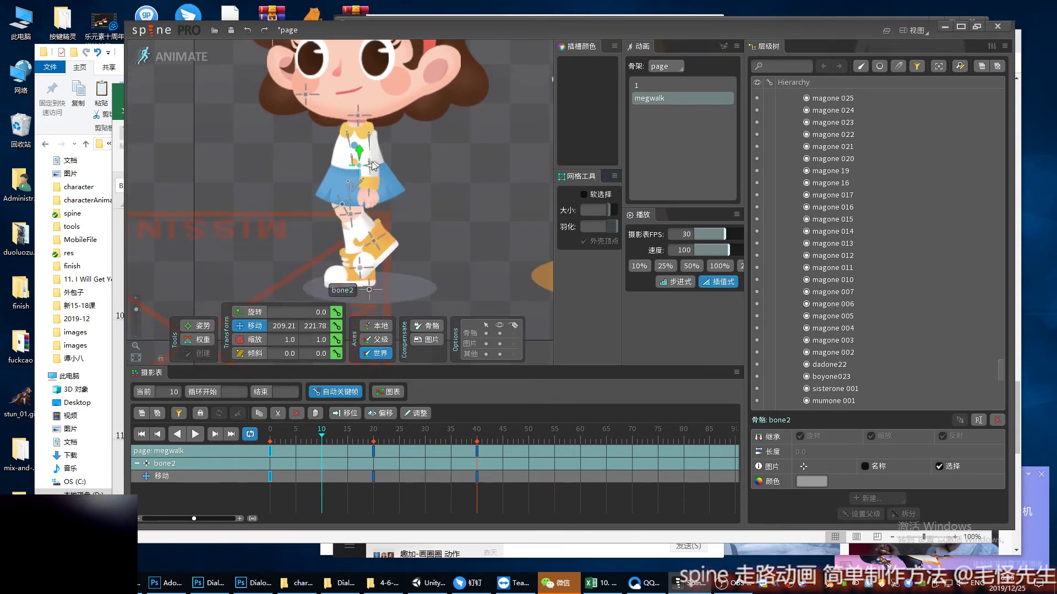
left_click_drag(321, 438, 252, 441)
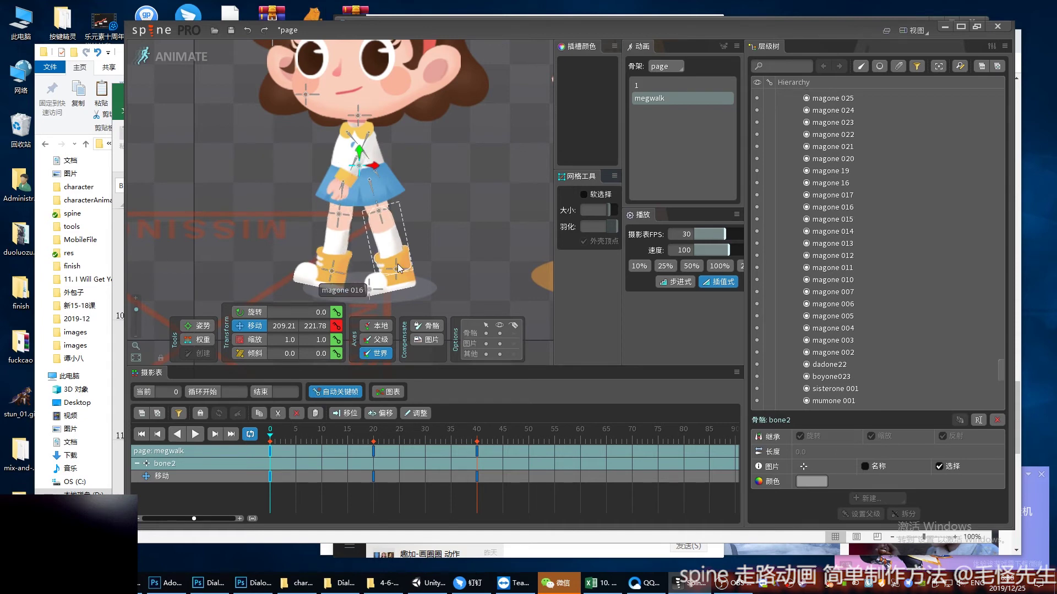
left_click(321, 437)
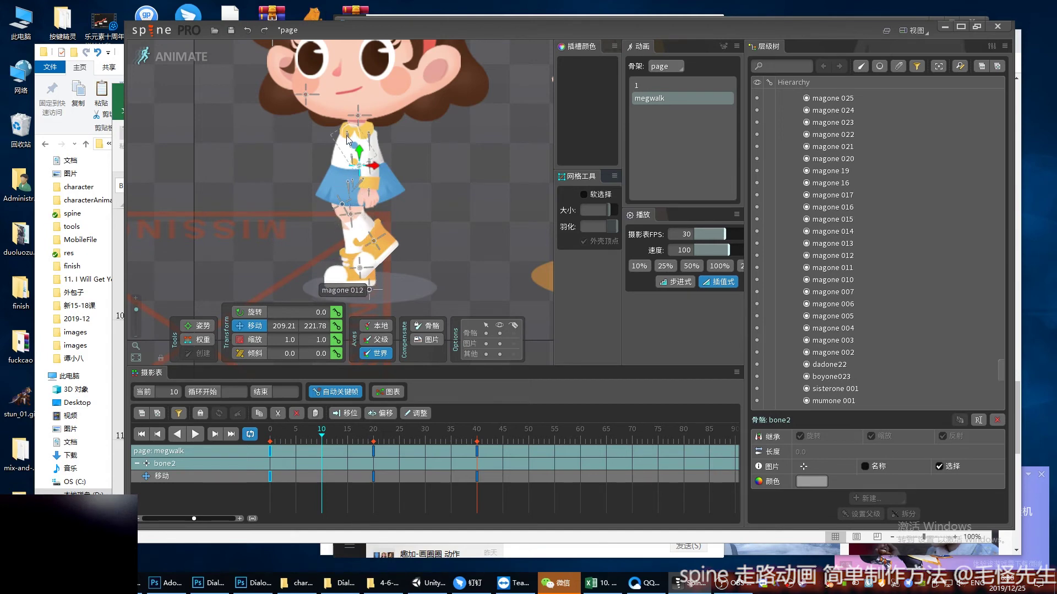
left_click_drag(359, 153, 360, 150)
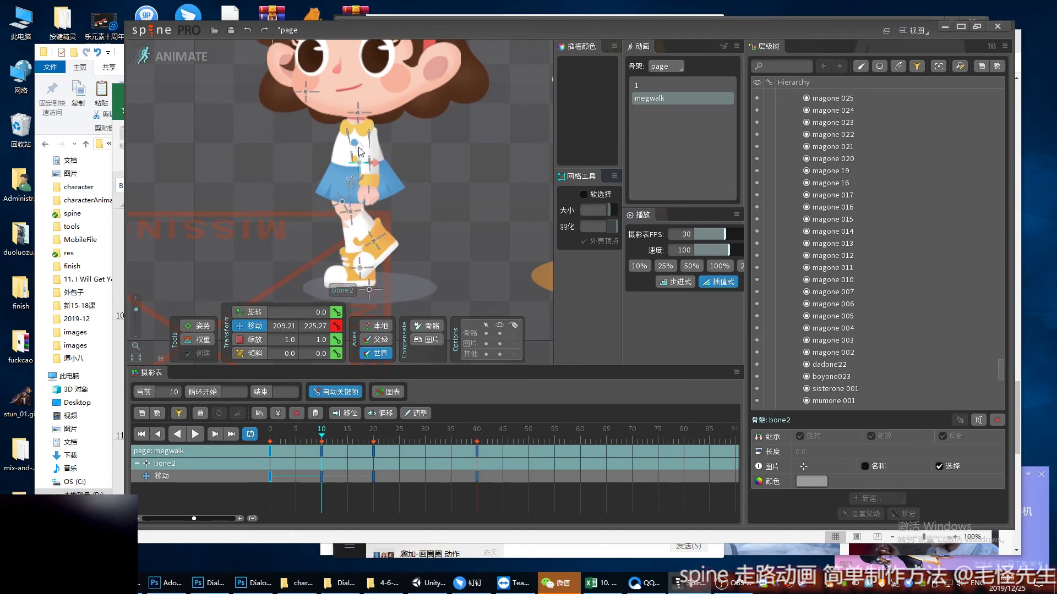
Step: Copy the raised frame-10 hip key to frame 30 and play the cycle
mouse_move(275, 429)
left_mouse_down()
mouse_move(337, 429)
mouse_move(333, 439)
left_mouse_up()
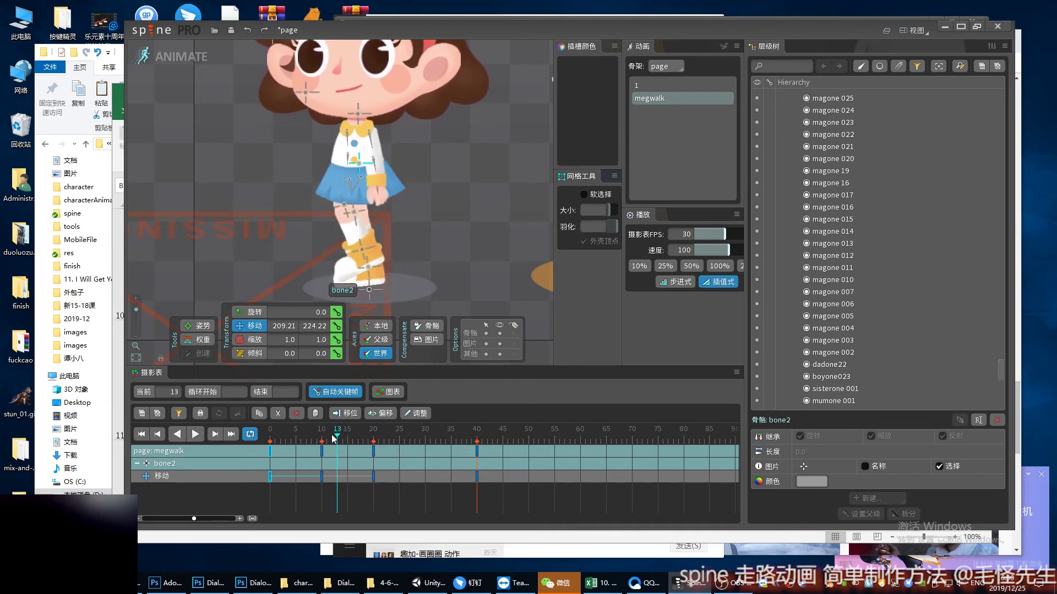
left_click(321, 451)
key("ctrl+c")
mouse_move(369, 440)
left_mouse_down()
mouse_move(315, 444)
mouse_move(323, 459)
left_mouse_up()
left_click(424, 439)
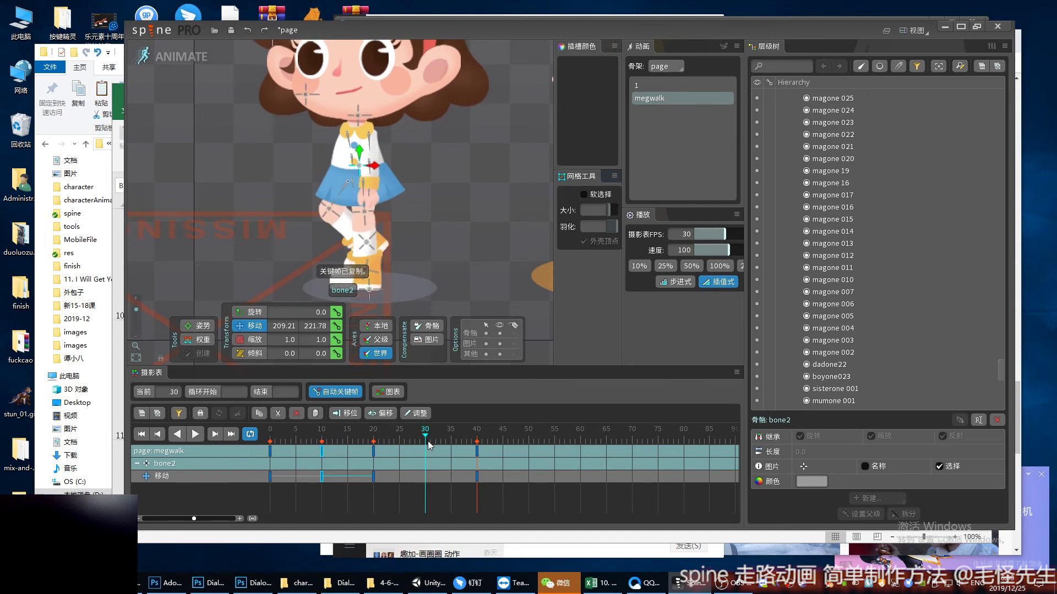
key("ctrl+v")
key("space")
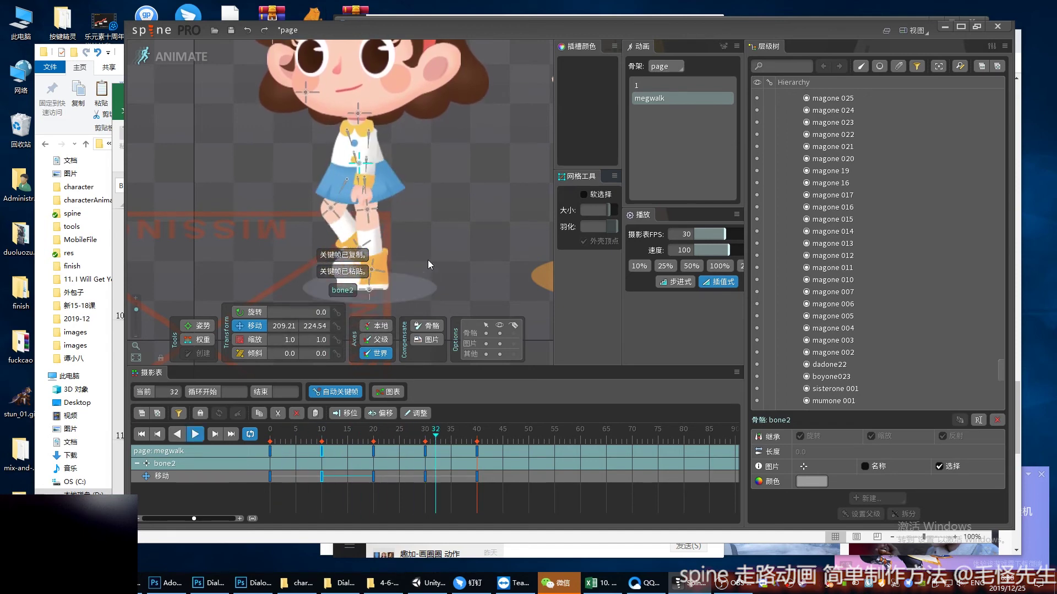
scroll(454, 214, "up", 1)
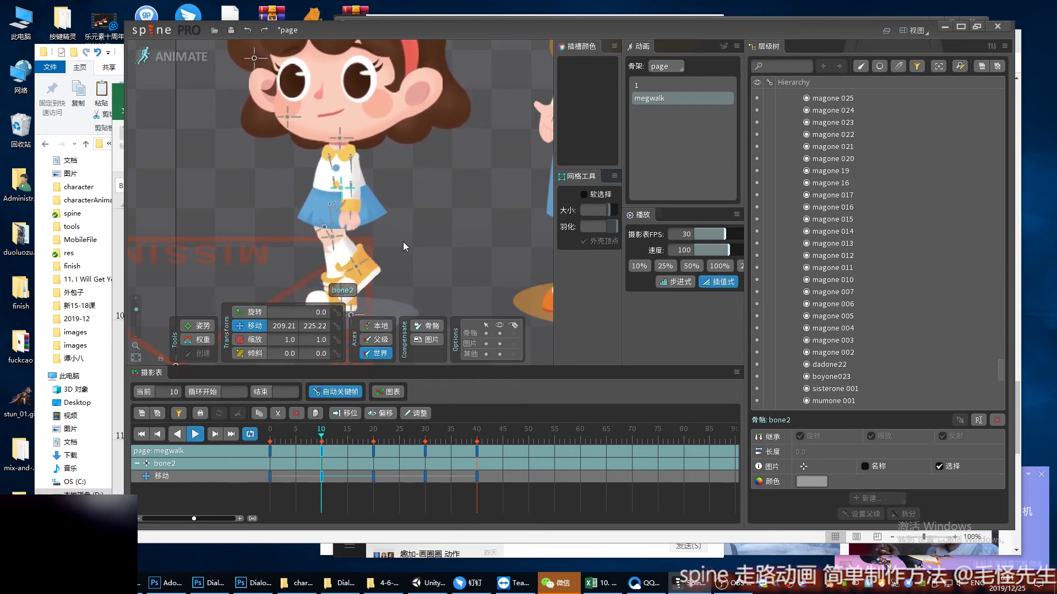
Step: Stop playback and shift bone6 slightly upward at frame 20
left_click(347, 438)
mouse_move(357, 438)
left_mouse_down()
mouse_move(375, 439)
mouse_move(367, 456)
left_mouse_up()
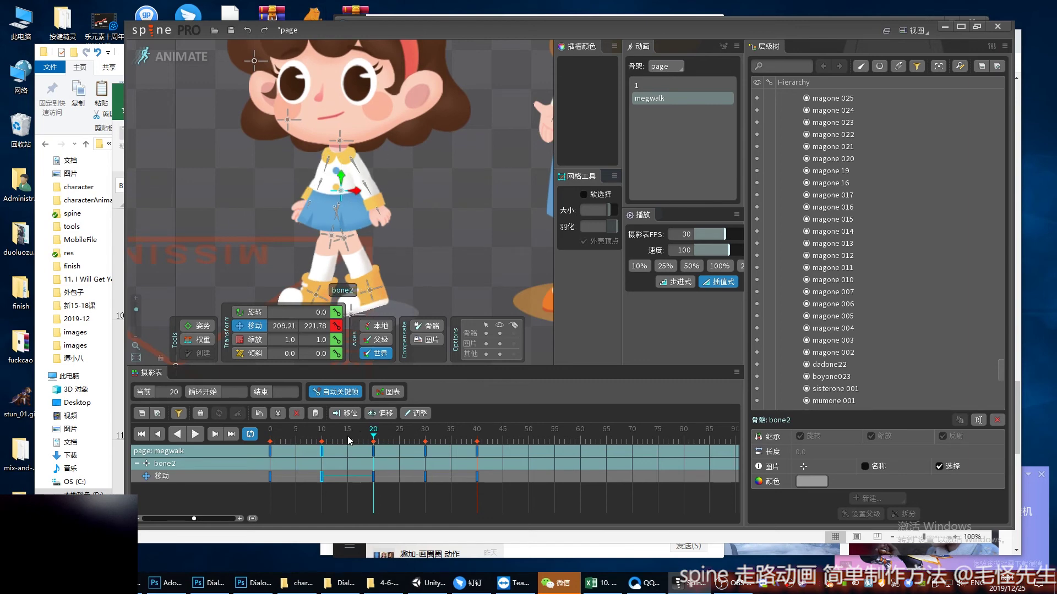
left_click(334, 172)
left_click_drag(374, 440, 377, 456)
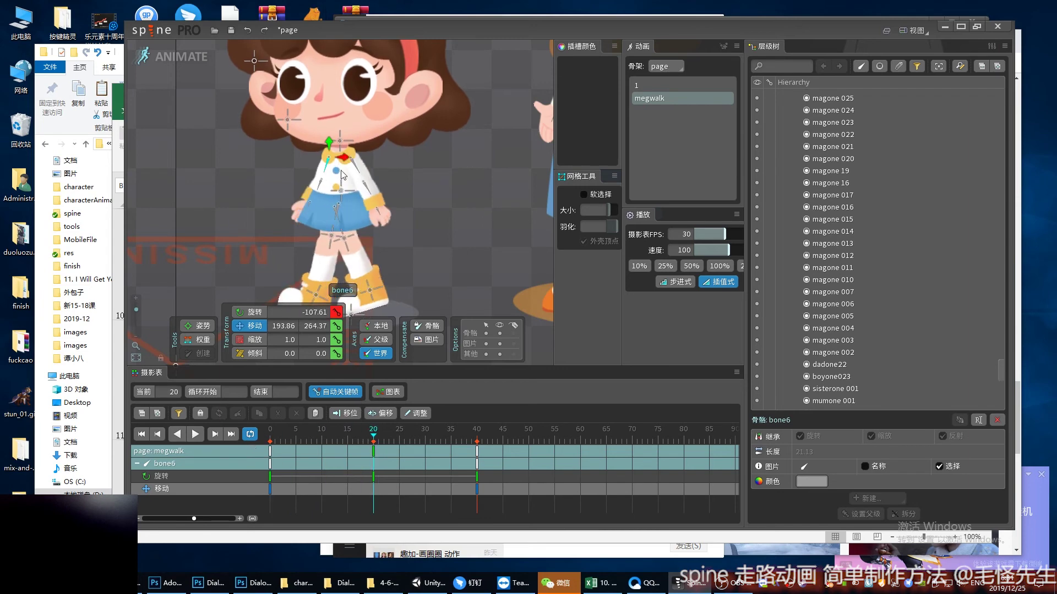
left_click_drag(341, 171, 341, 158)
Step: Select arm bone4 and key its swing rotation at frame 10, previewing frames 0–24
left_click(364, 160)
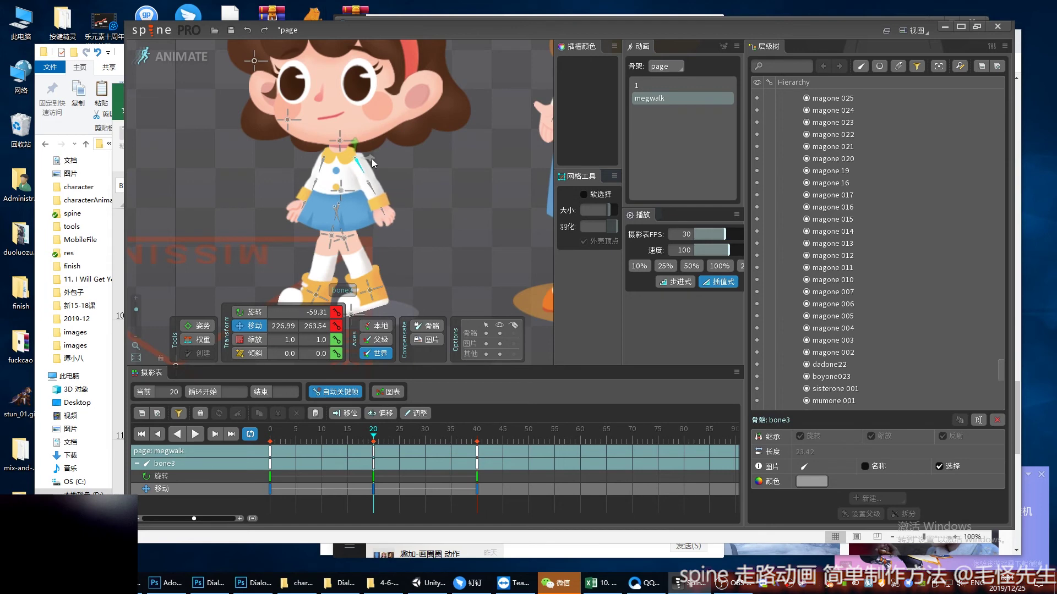
left_click_drag(355, 440, 317, 445)
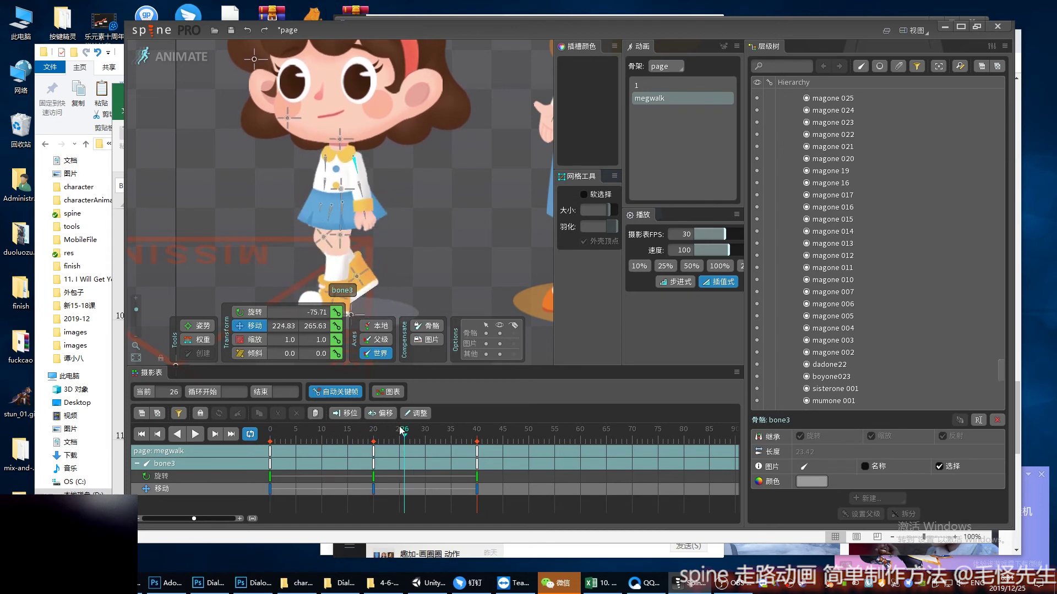
left_click(321, 441)
left_click(352, 184)
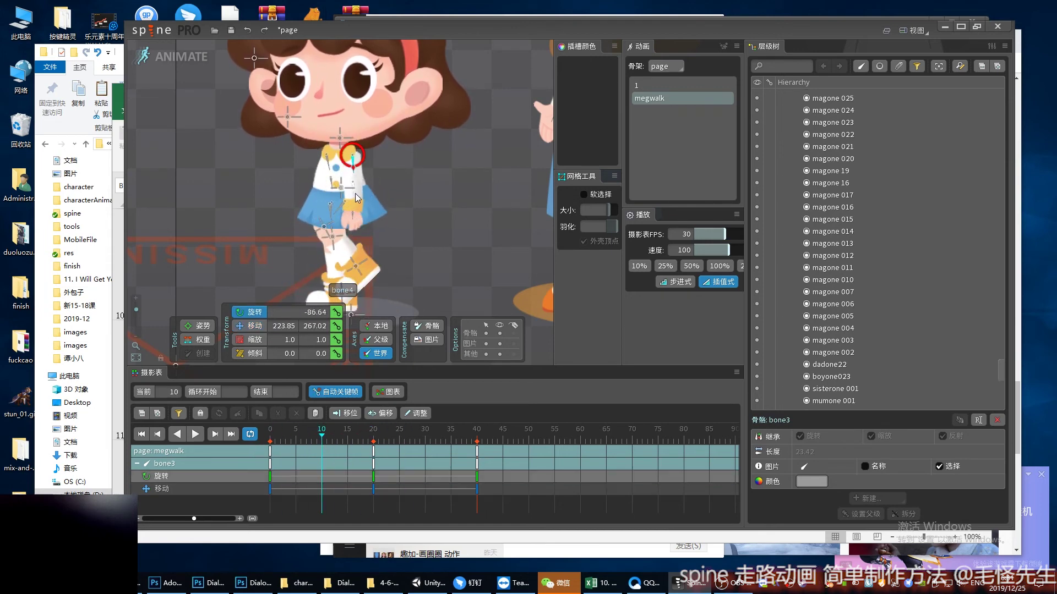
mouse_move(322, 440)
left_mouse_down()
mouse_move(360, 447)
mouse_move(349, 453)
left_mouse_up()
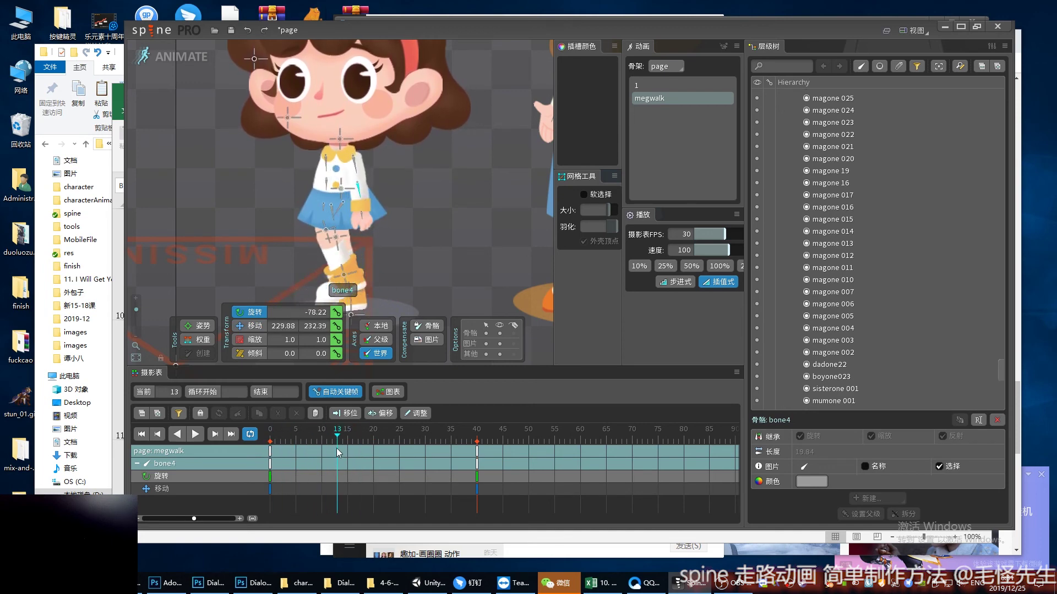
left_click_drag(349, 453, 348, 453)
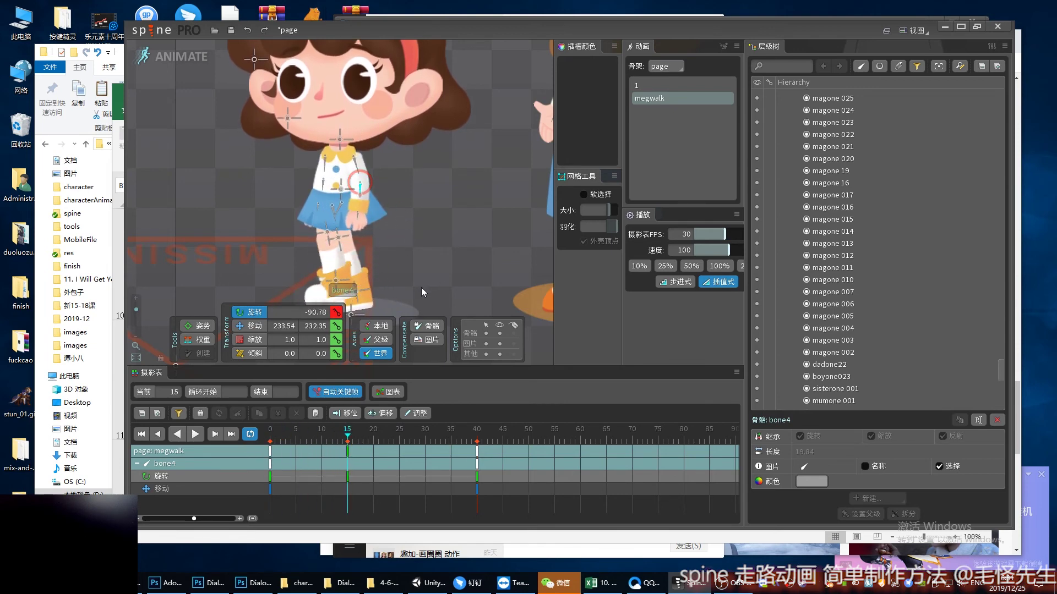
left_click(313, 450)
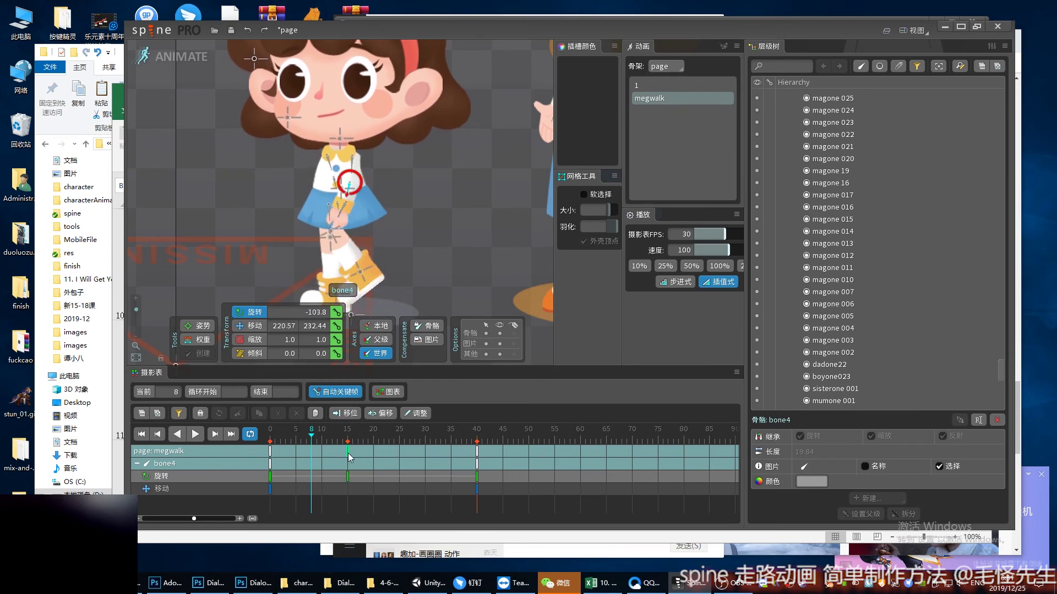
left_click(270, 438)
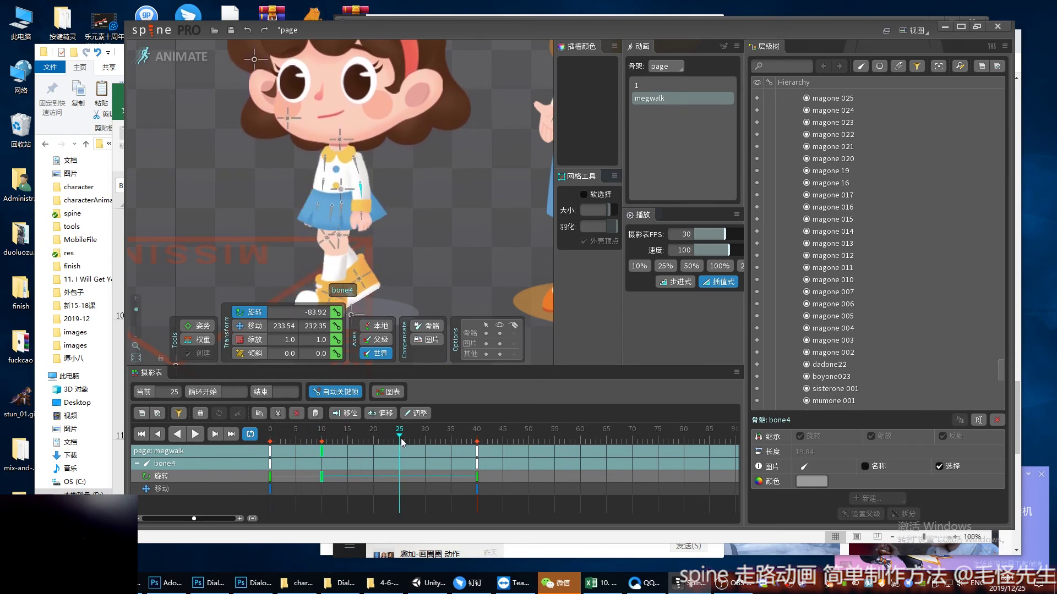
mouse_move(377, 449)
left_mouse_down()
mouse_move(400, 453)
mouse_move(374, 448)
left_mouse_up()
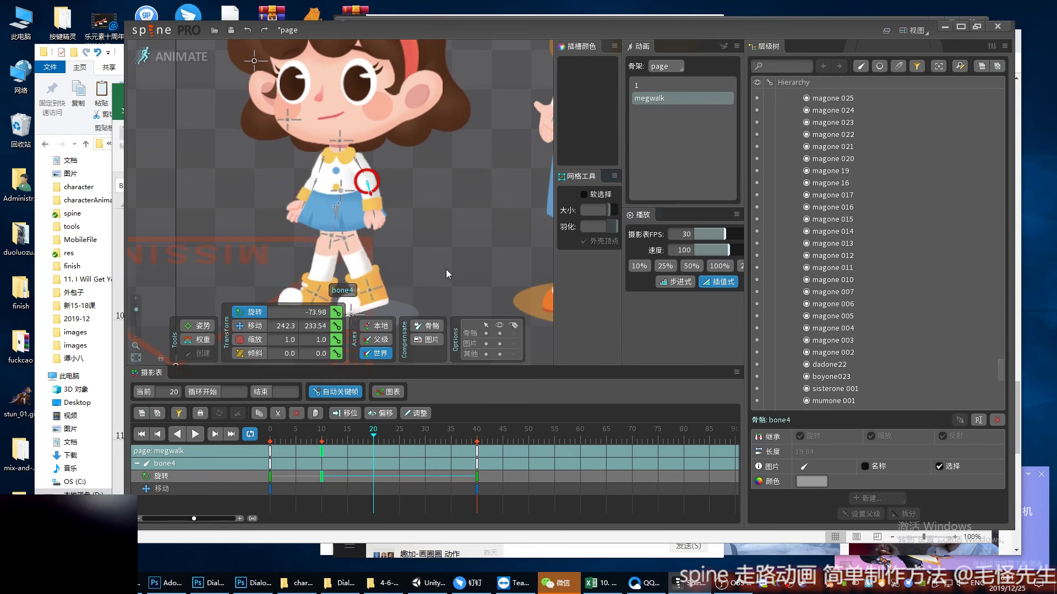
Step: Swing arm bone4 at frame 25, play and stop the walk, then scrub back to frame 5
left_click(401, 436)
left_click_drag(451, 245, 450, 251)
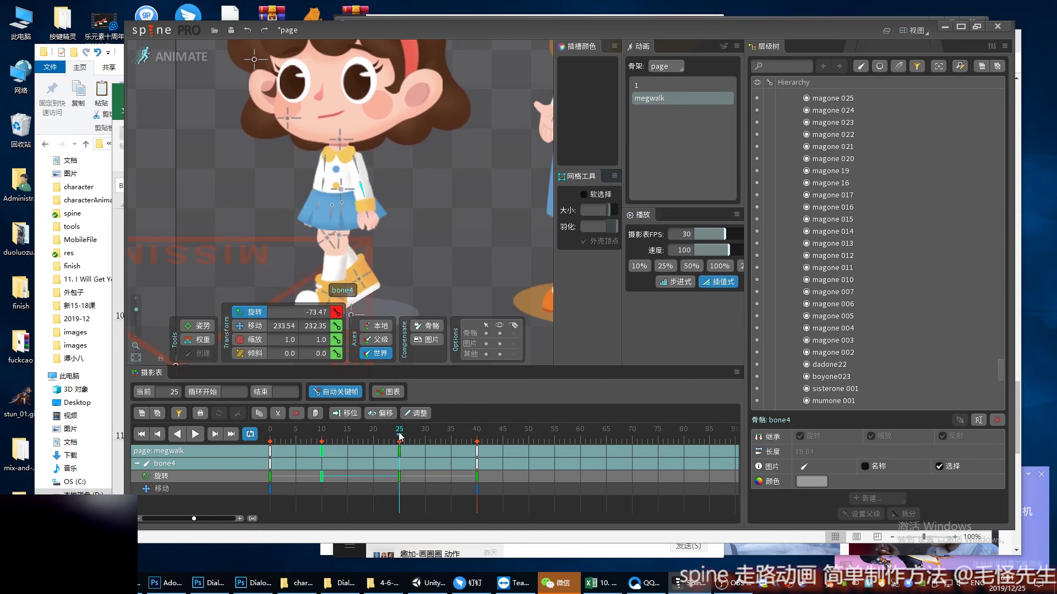
key("space")
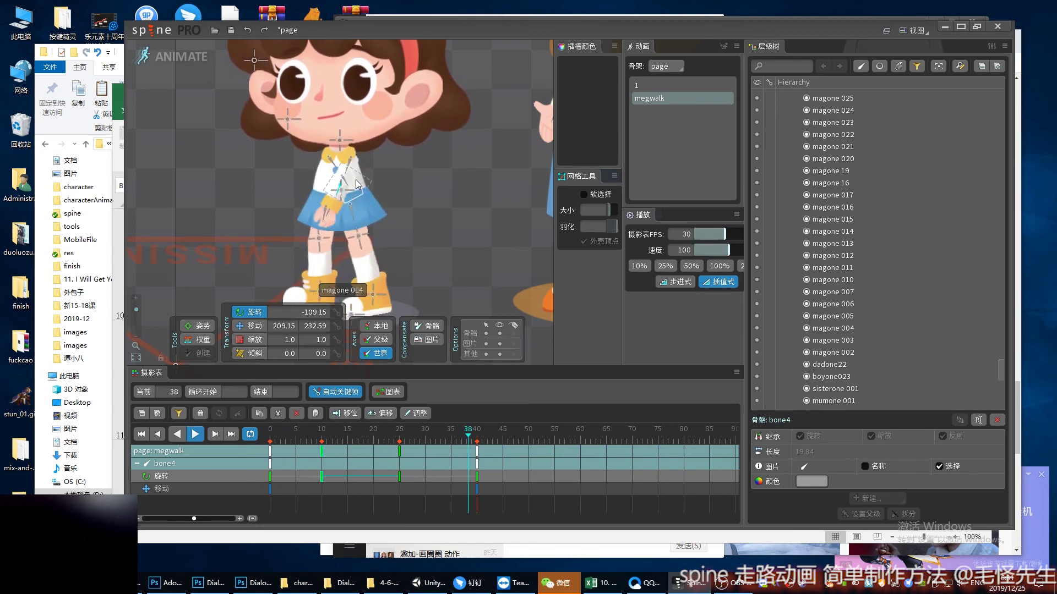
key("space")
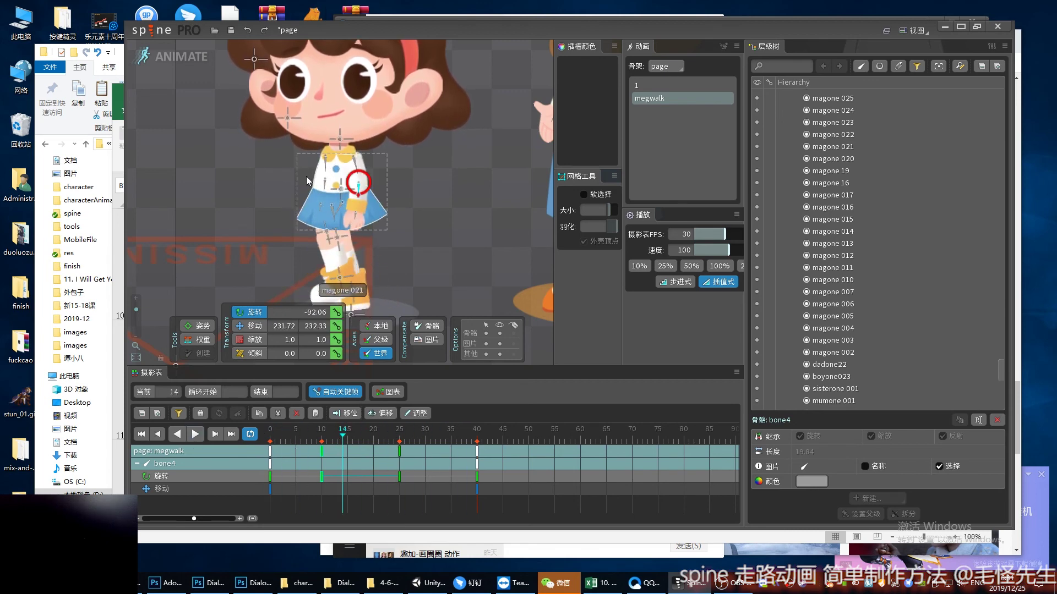
mouse_move(359, 459)
left_mouse_down()
mouse_move(298, 447)
mouse_move(420, 445)
left_mouse_up()
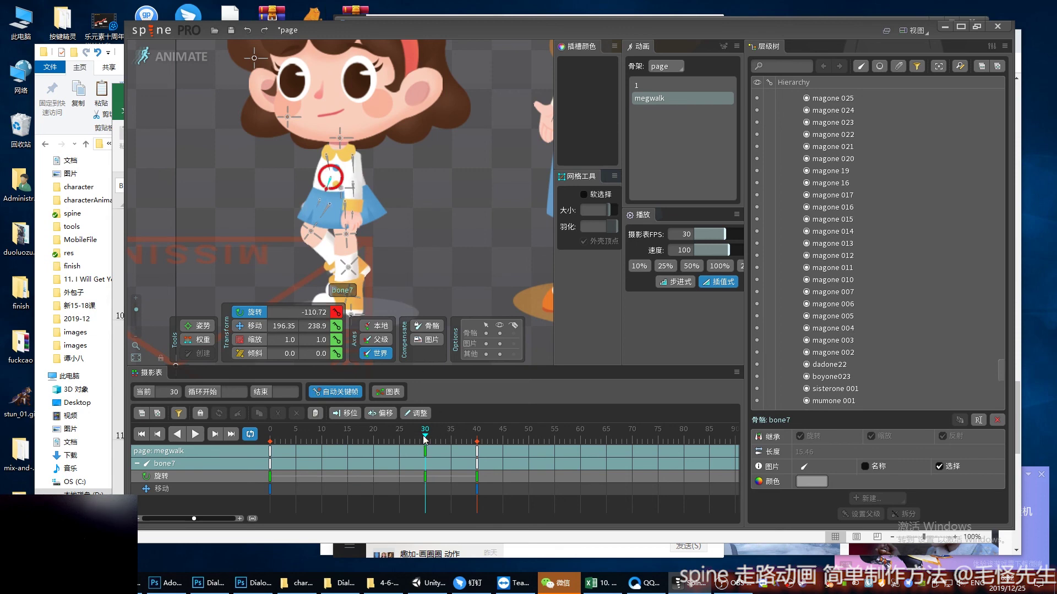
Step: Review bone7's arm swing between frames 5 and 33, then play the walk cycle
left_click_drag(388, 446, 317, 437)
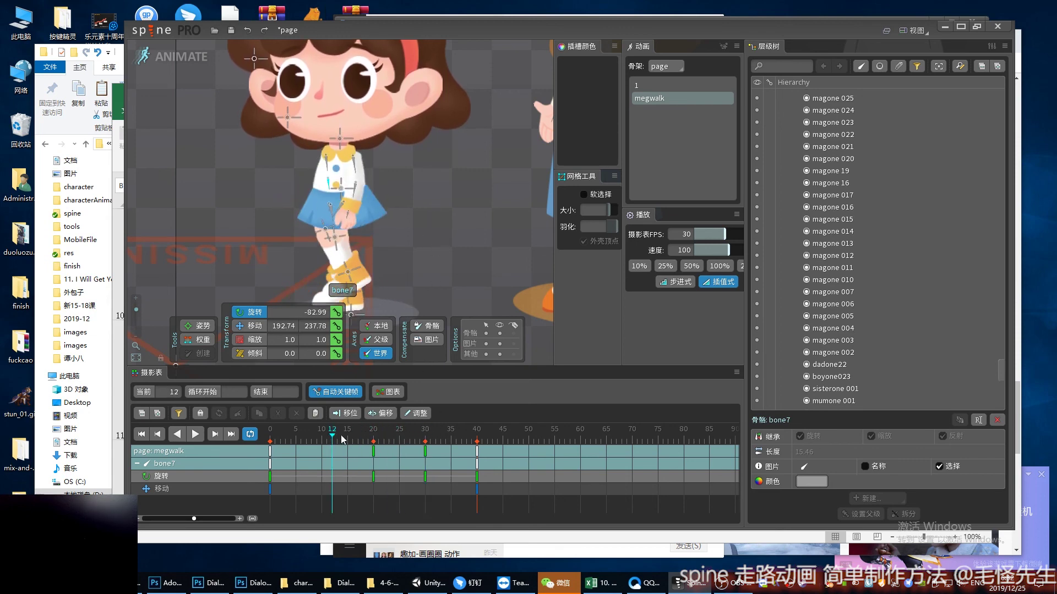
left_click(293, 449)
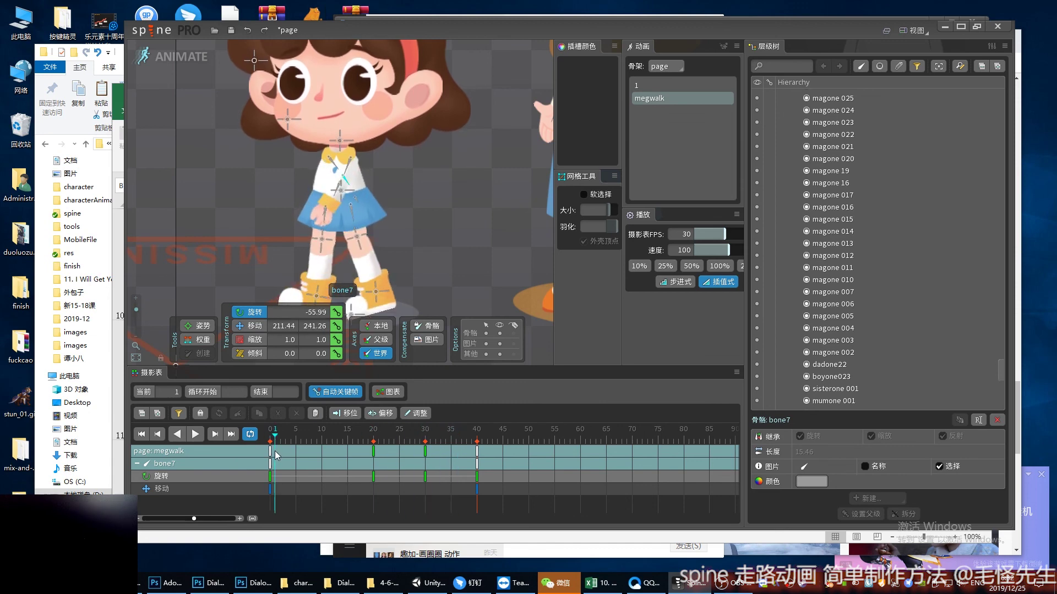
mouse_move(296, 456)
left_mouse_down()
mouse_move(432, 435)
mouse_move(352, 435)
mouse_move(394, 434)
left_mouse_up()
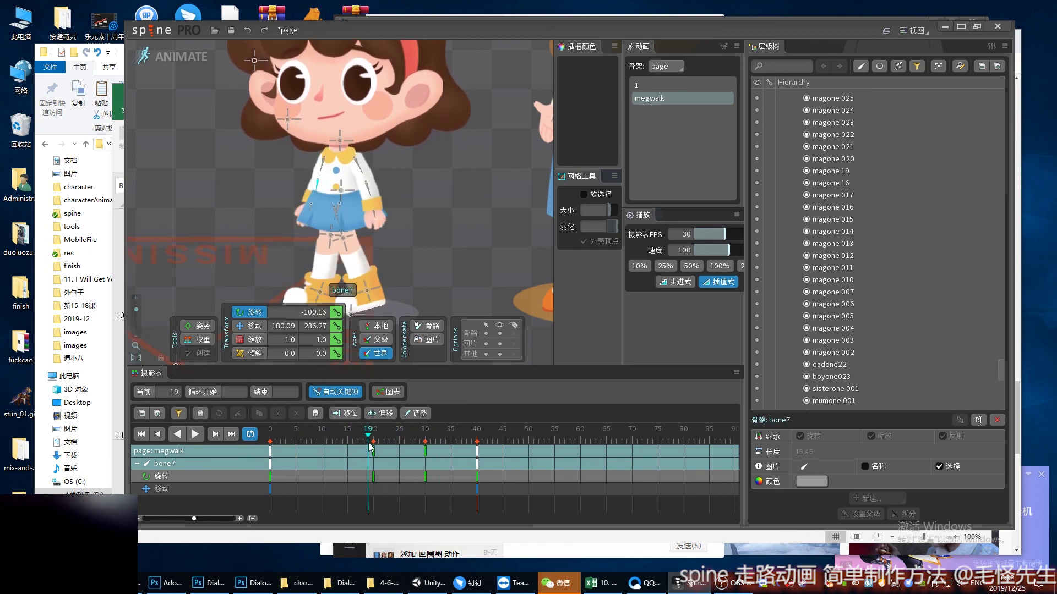
left_click(377, 439)
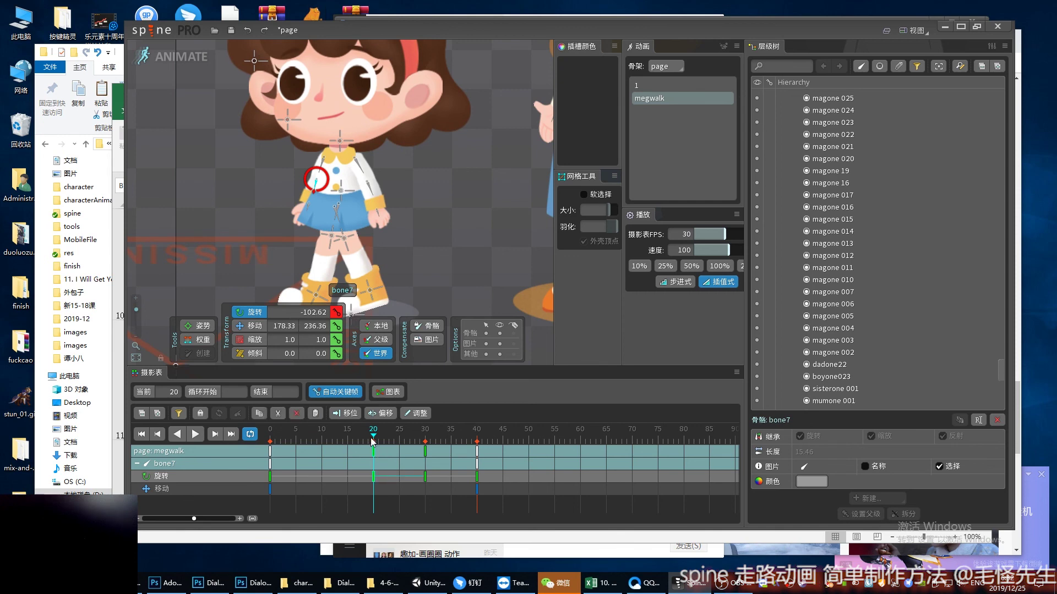
left_click_drag(373, 440, 336, 440)
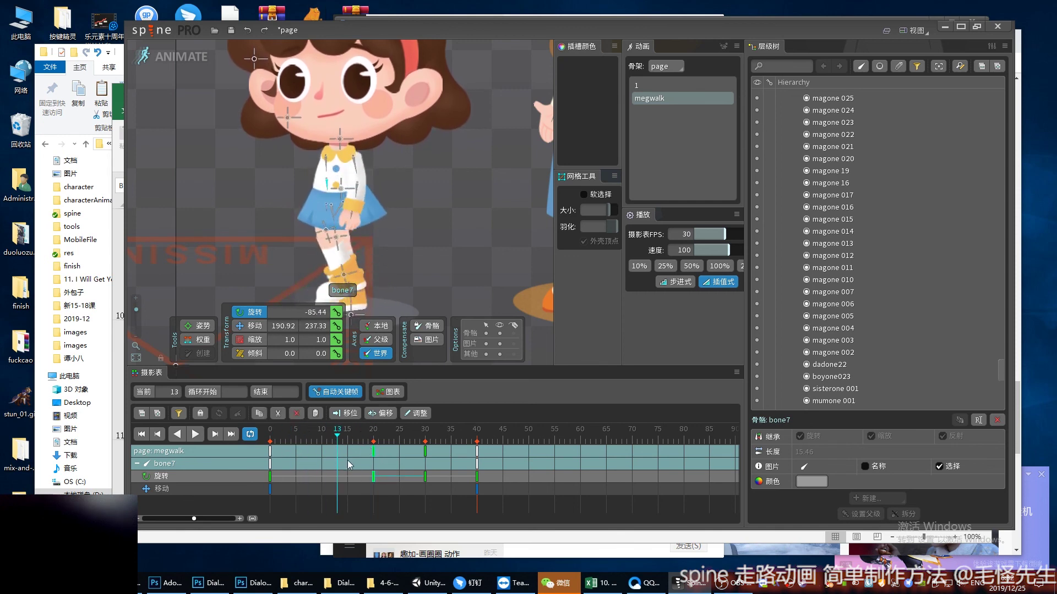
key("space")
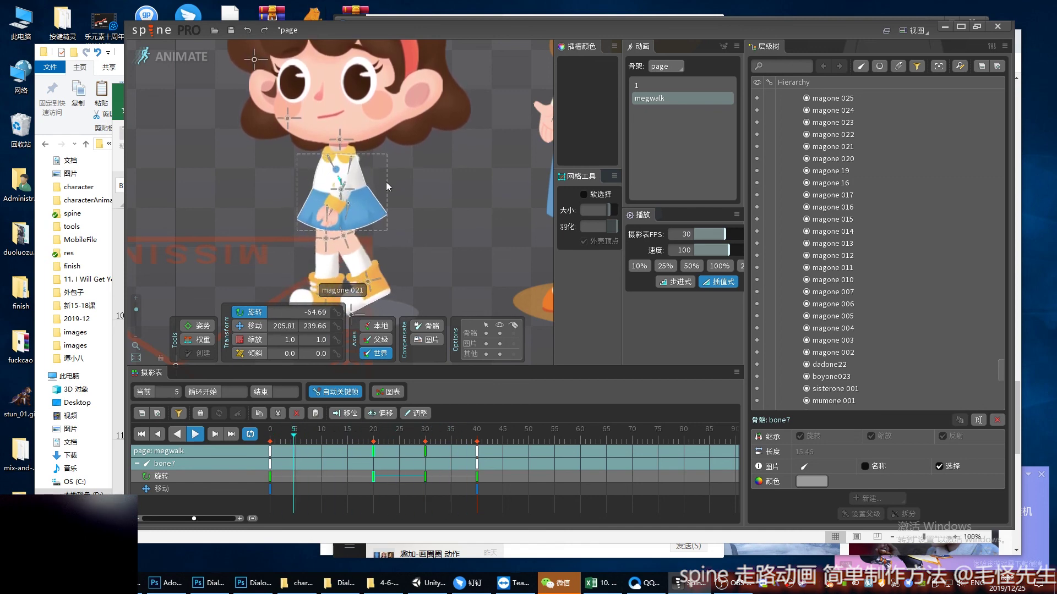
Step: Zoom and pan the viewport, then save the finished megwalk project
scroll(413, 188, "down", 2)
scroll(386, 179, "down", 2)
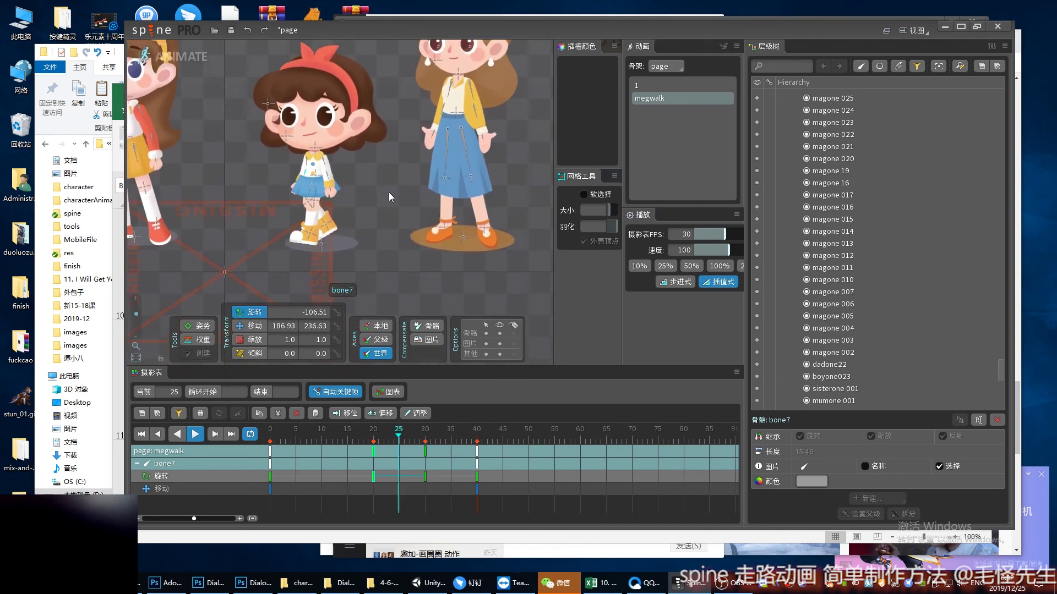
scroll(386, 209, "up", 2)
scroll(384, 225, "up", 1)
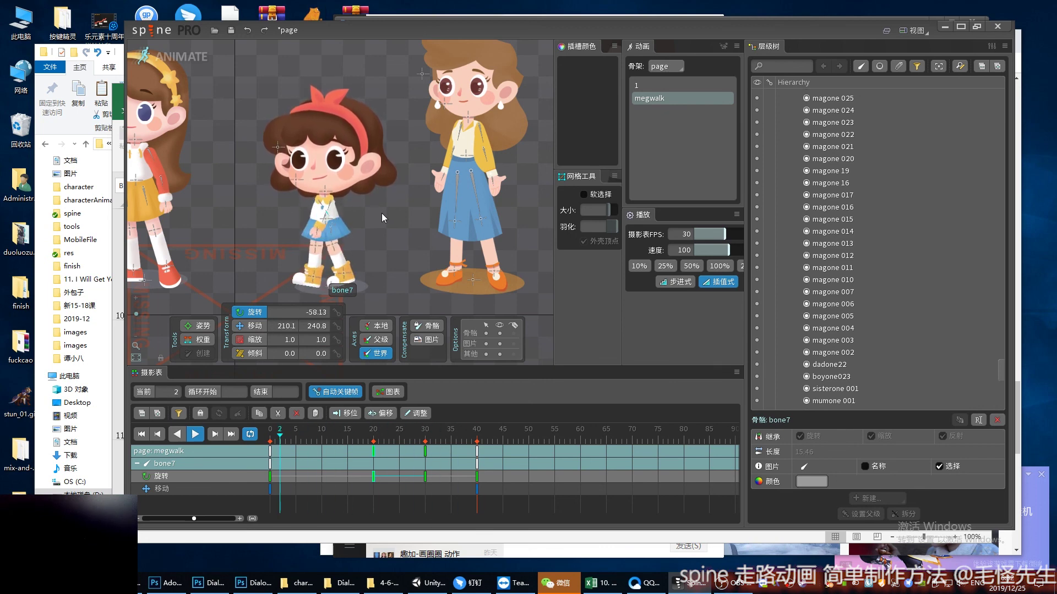
left_click_drag(407, 250, 410, 233)
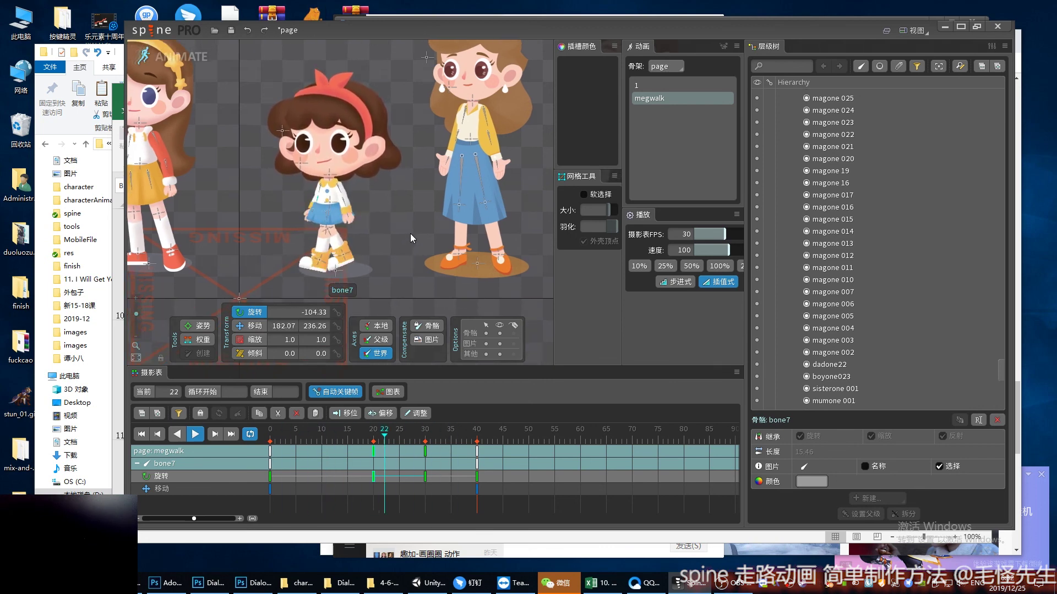
key("ctrl+s")
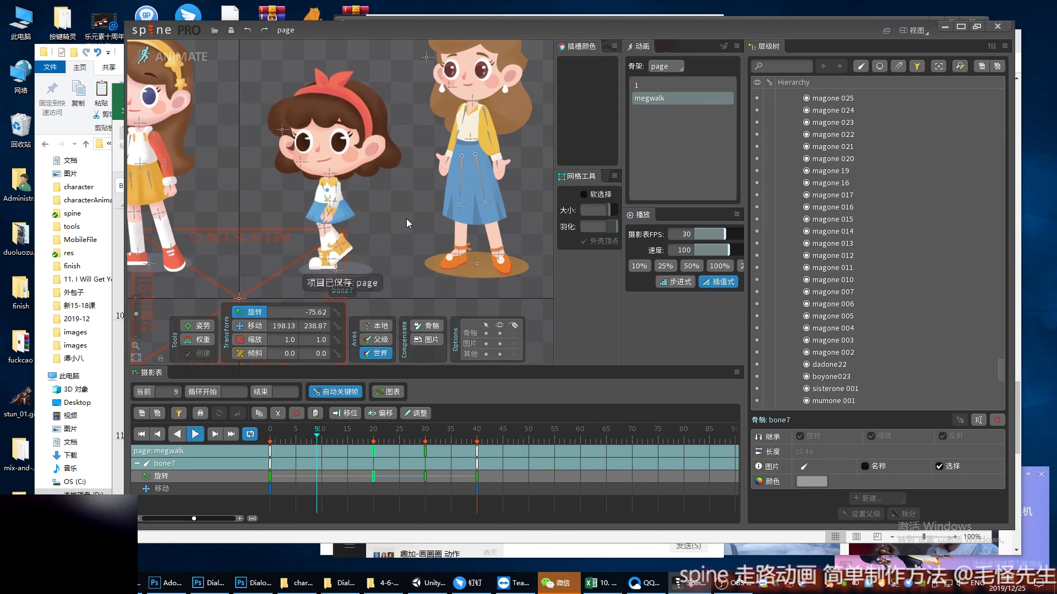